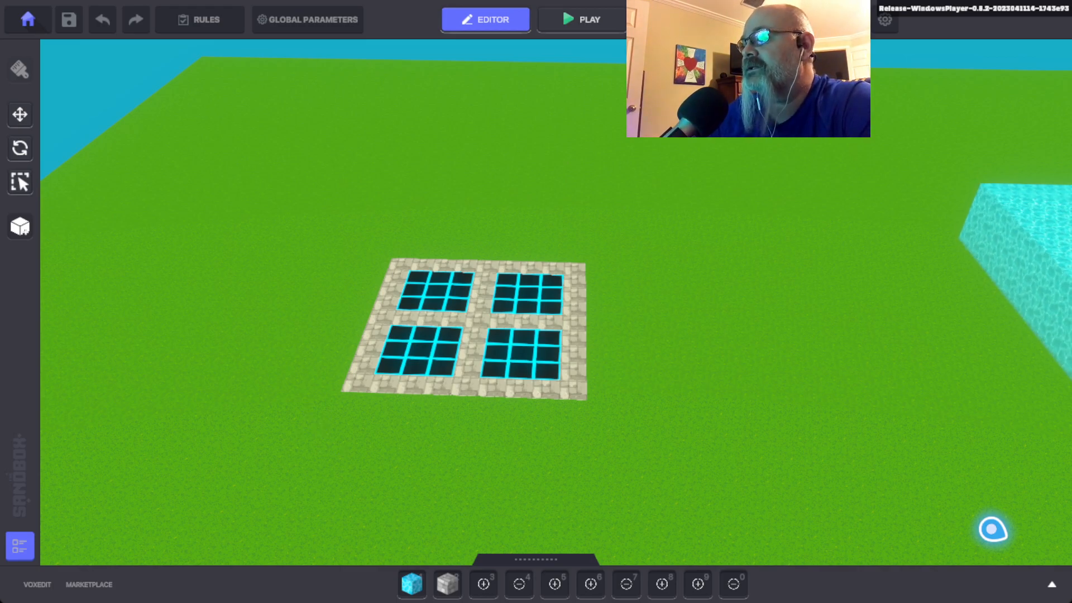
Find the Concrete Floor Tile by searching the assets for "tile" and place it at the central crossing between the four dark grids
{"action": "left_click", "coordinate": [1052, 587]}
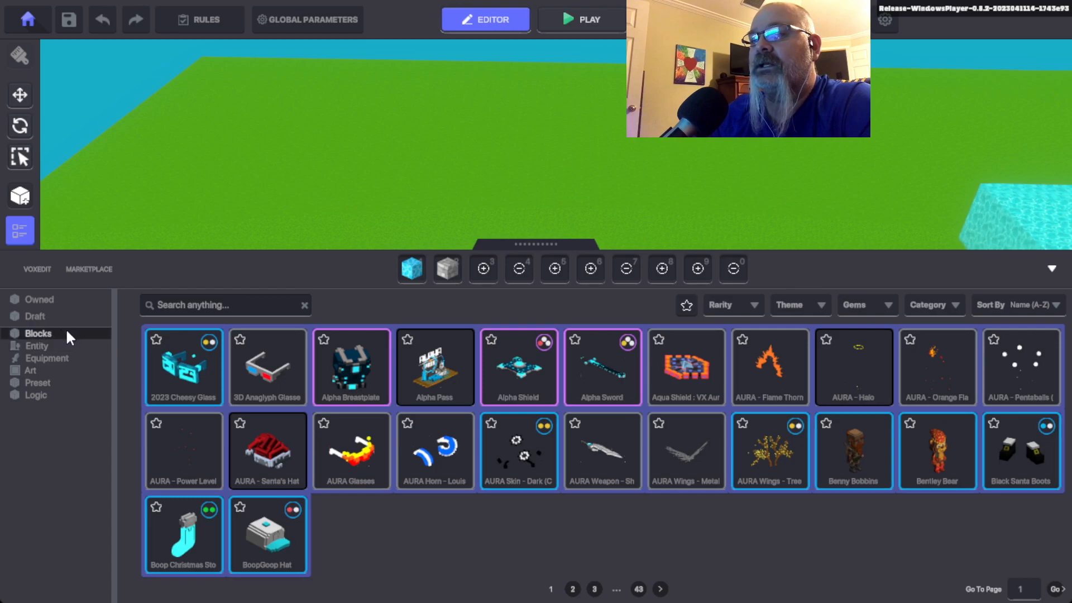
{"action": "left_click", "coordinate": [224, 304]}
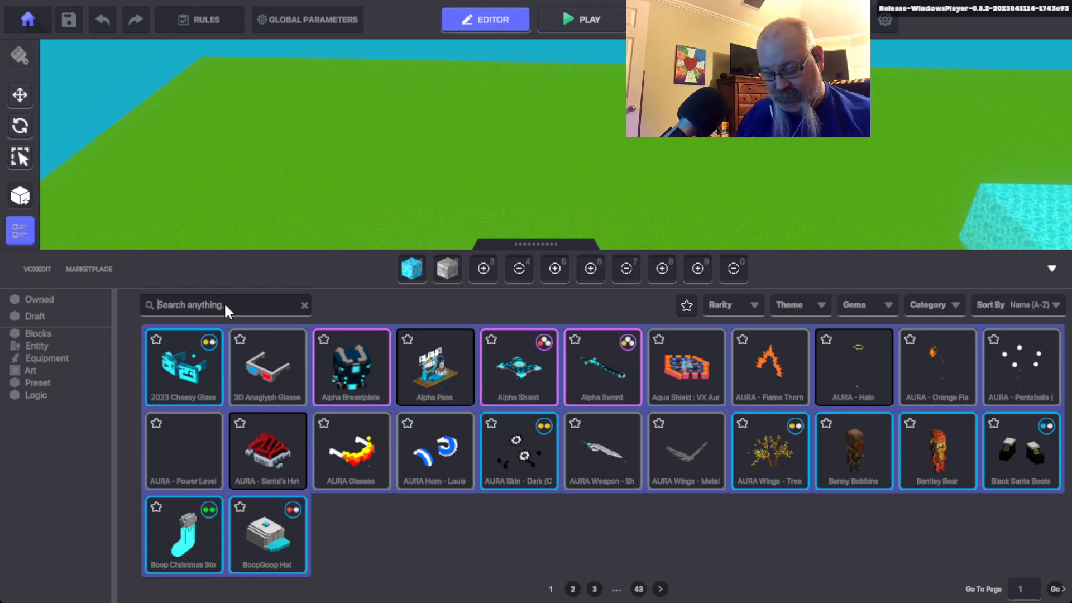
{"action": "type", "text": "tile"}
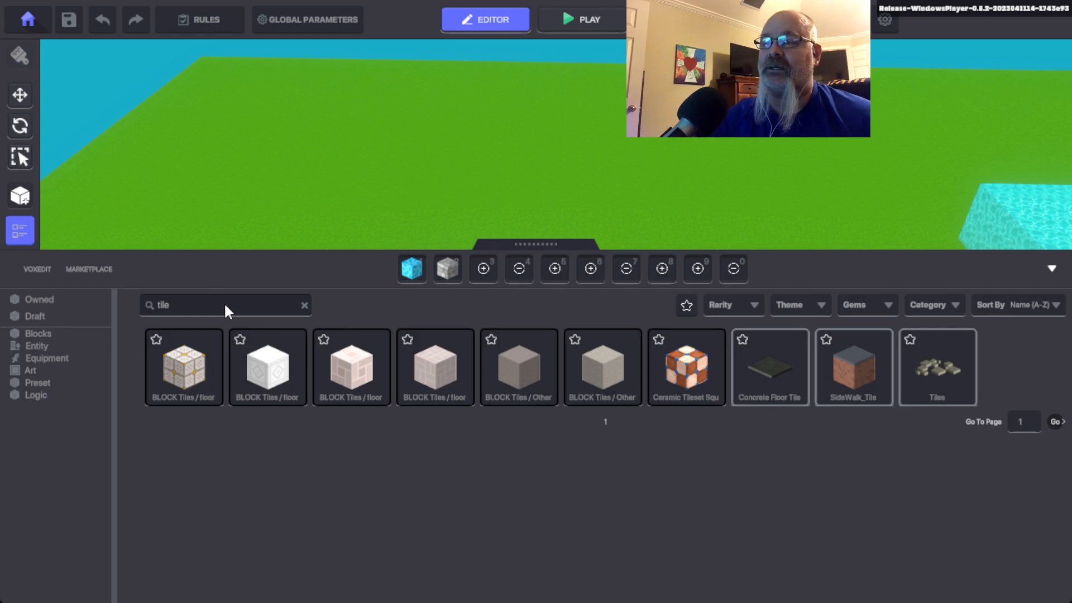
{"action": "left_click", "coordinate": [772, 363]}
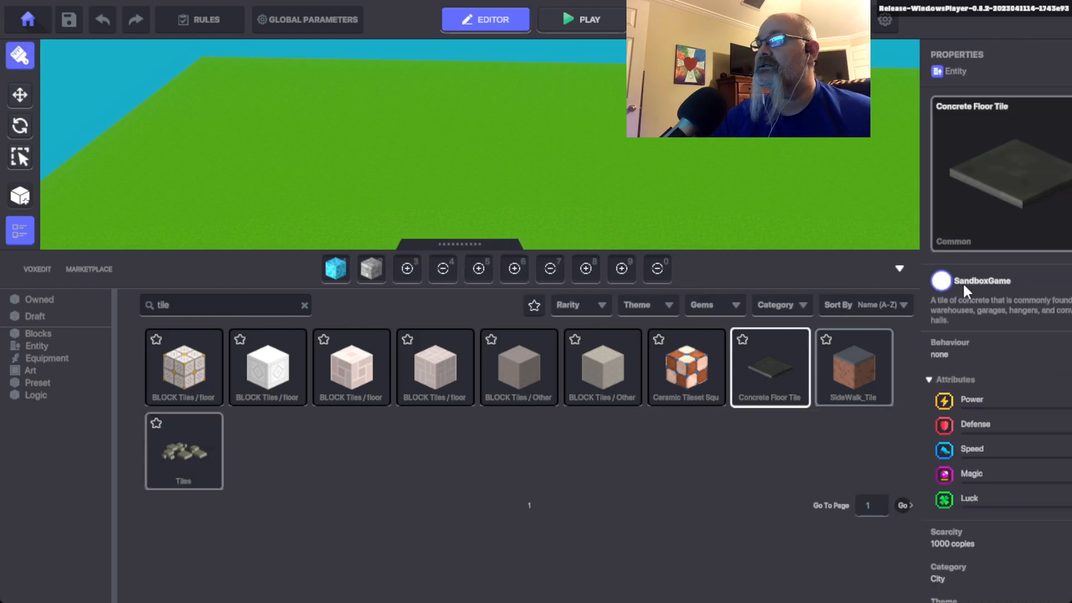
{"action": "left_click", "coordinate": [844, 267]}
{"action": "scroll", "coordinate": [465, 326], "scroll_direction": "up", "scroll_amount": 5}
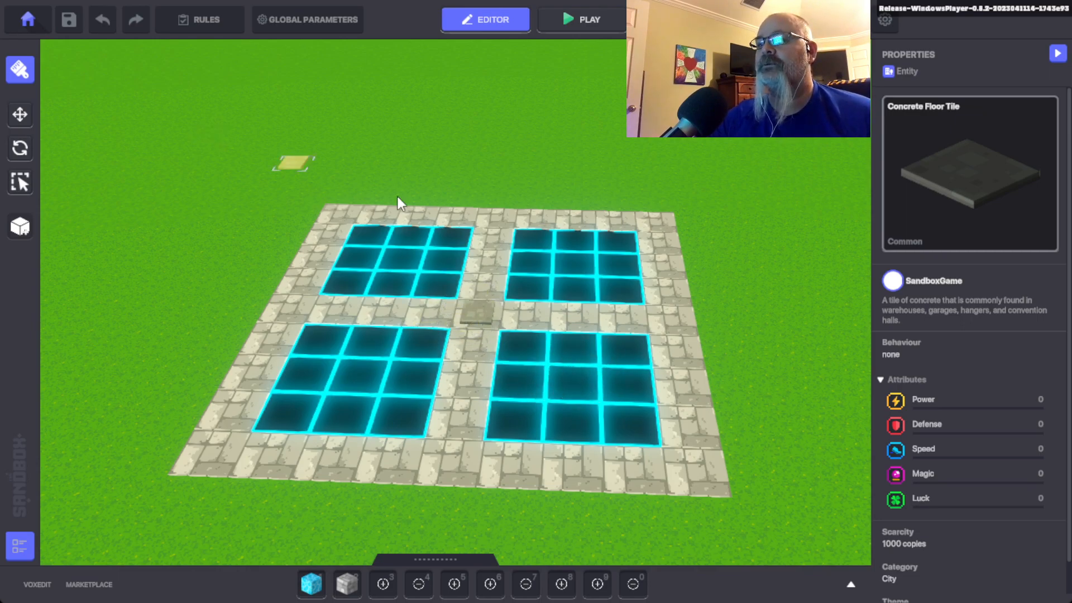
Rename the placed Concrete Floor Tile as Pivot
{"action": "left_click", "coordinate": [26, 113]}
{"action": "left_click", "coordinate": [474, 311]}
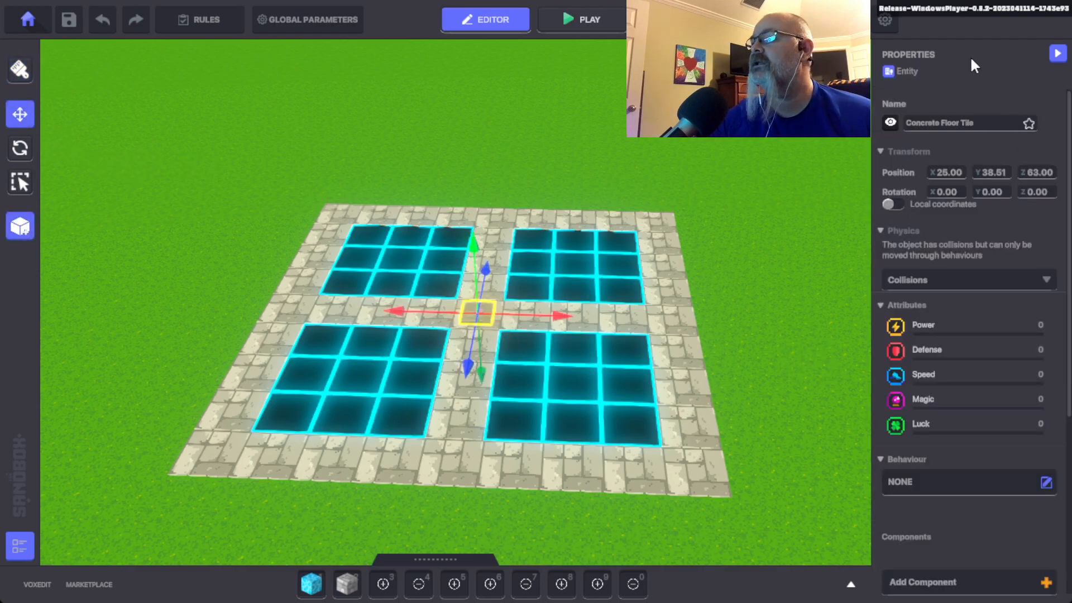
{"action": "left_click", "coordinate": [972, 119]}
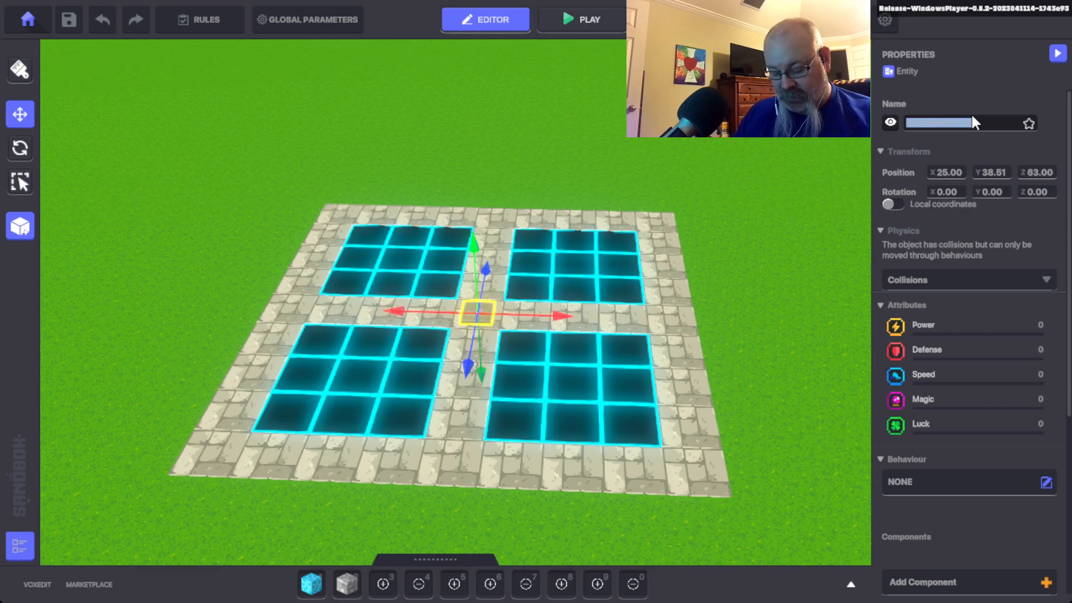
{"action": "type", "text": "Pivot"}
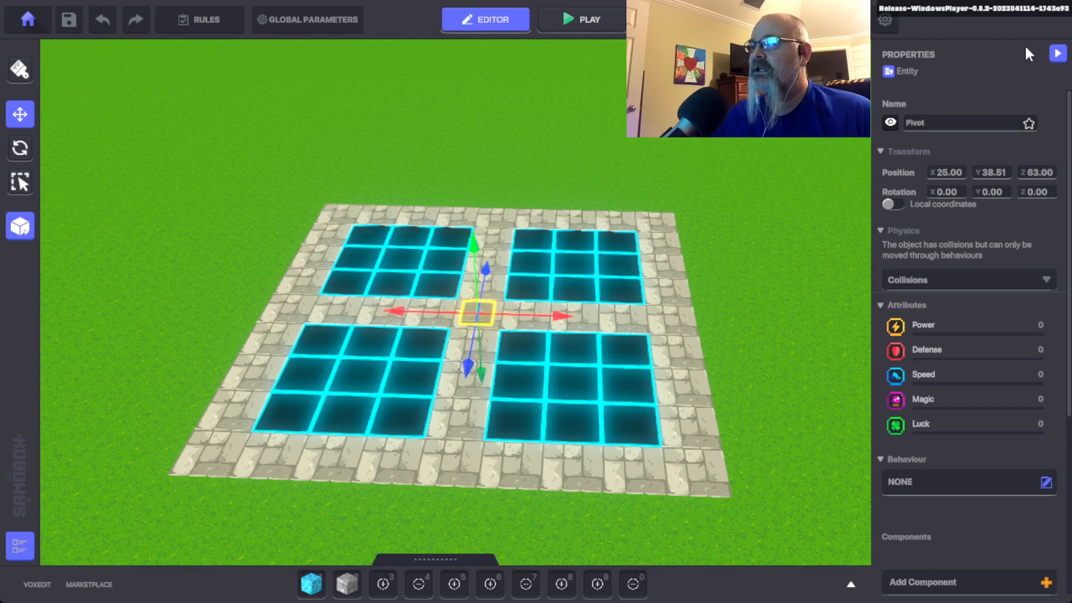
{"action": "left_click", "coordinate": [490, 306]}
{"action": "left_click", "coordinate": [472, 303]}
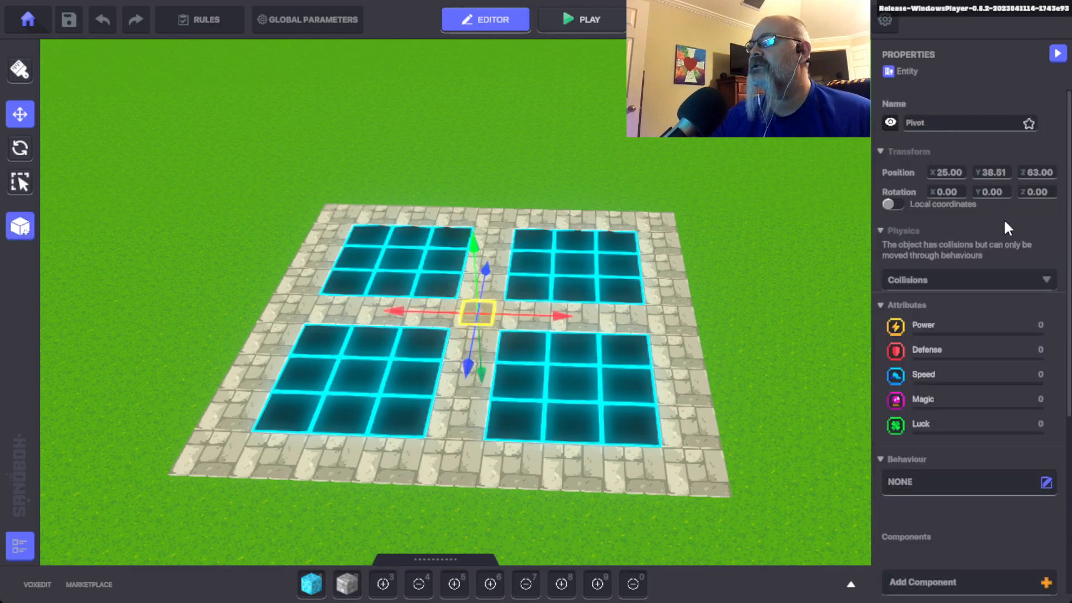
Try No Collisions as the Pivot tile's physics option, and switch it back to Collisions
{"action": "scroll", "coordinate": [1006, 220], "scroll_direction": "down", "scroll_amount": 3}
{"action": "left_click", "coordinate": [949, 176]}
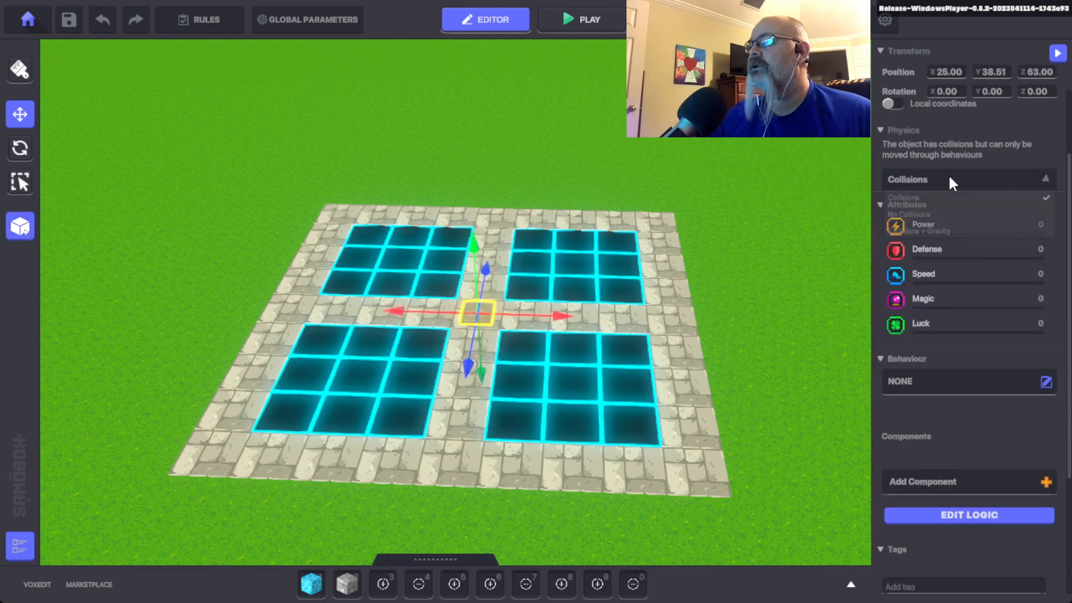
{"action": "left_click", "coordinate": [905, 214]}
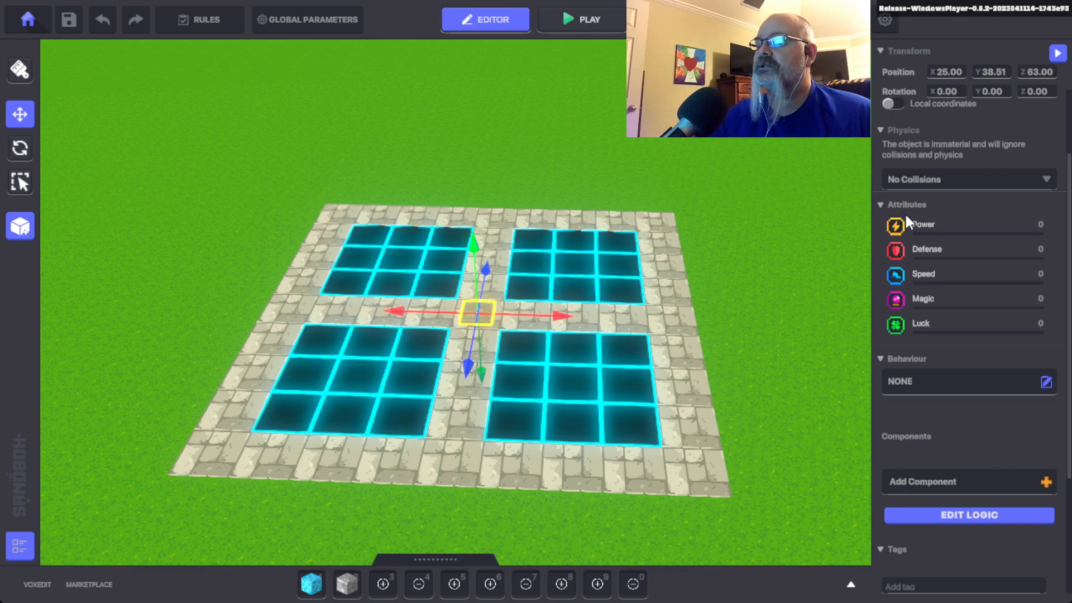
{"action": "scroll", "coordinate": [949, 246], "scroll_direction": "up", "scroll_amount": 3}
{"action": "scroll", "coordinate": [948, 246], "scroll_direction": "down", "scroll_amount": 2}
{"action": "scroll", "coordinate": [946, 239], "scroll_direction": "up", "scroll_amount": 2}
{"action": "left_click", "coordinate": [956, 282]}
{"action": "left_click", "coordinate": [907, 297]}
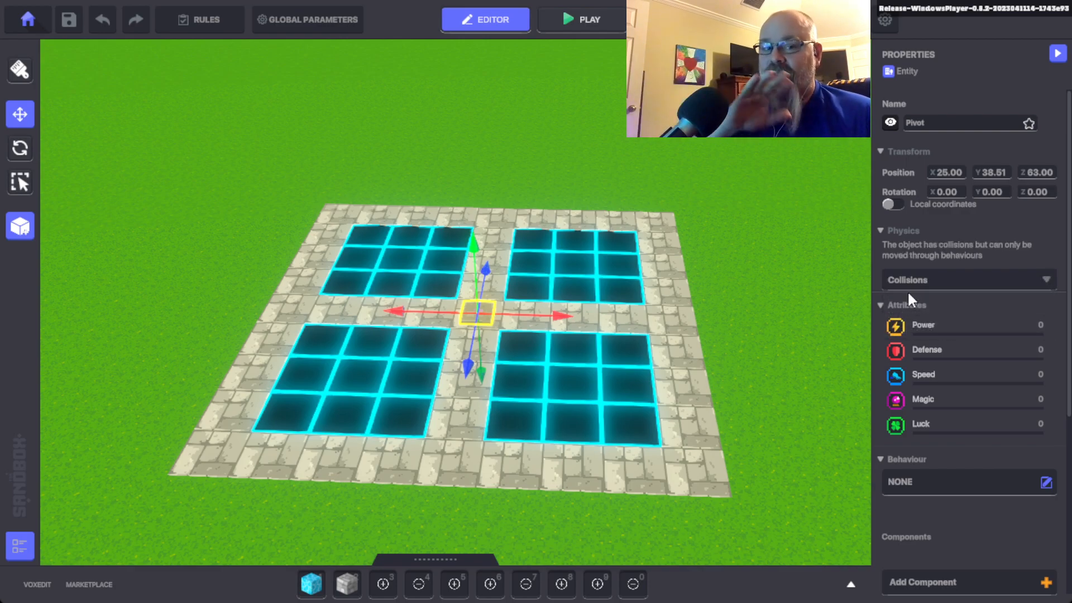
Assign the [MP] Bird behaviour to the Pivot tile and set its Flying Speed to 0.5
{"action": "scroll", "coordinate": [910, 299], "scroll_direction": "down", "scroll_amount": 3}
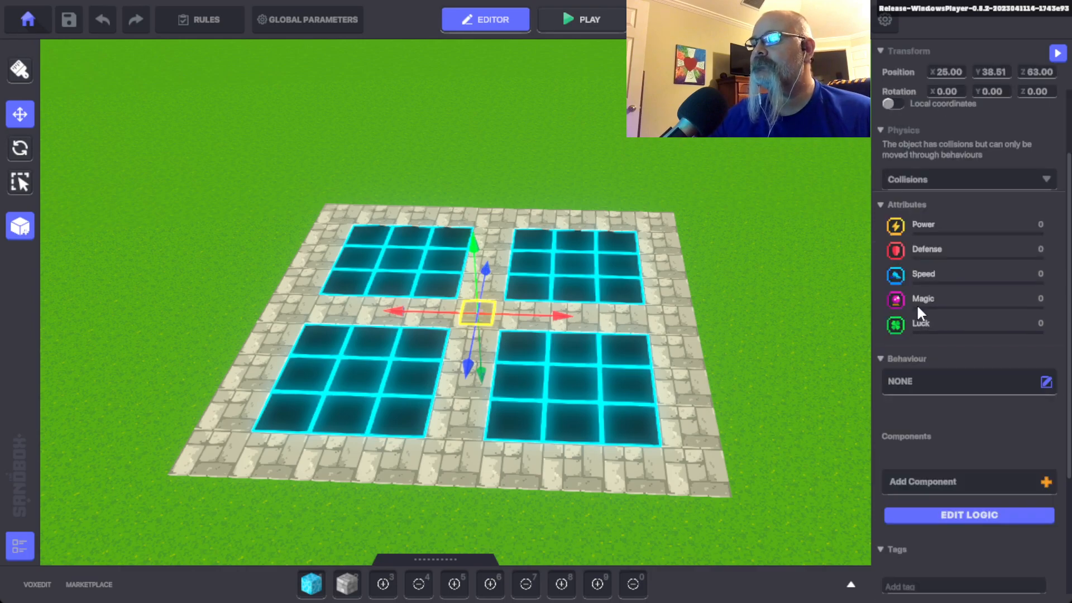
{"action": "left_click", "coordinate": [956, 284]}
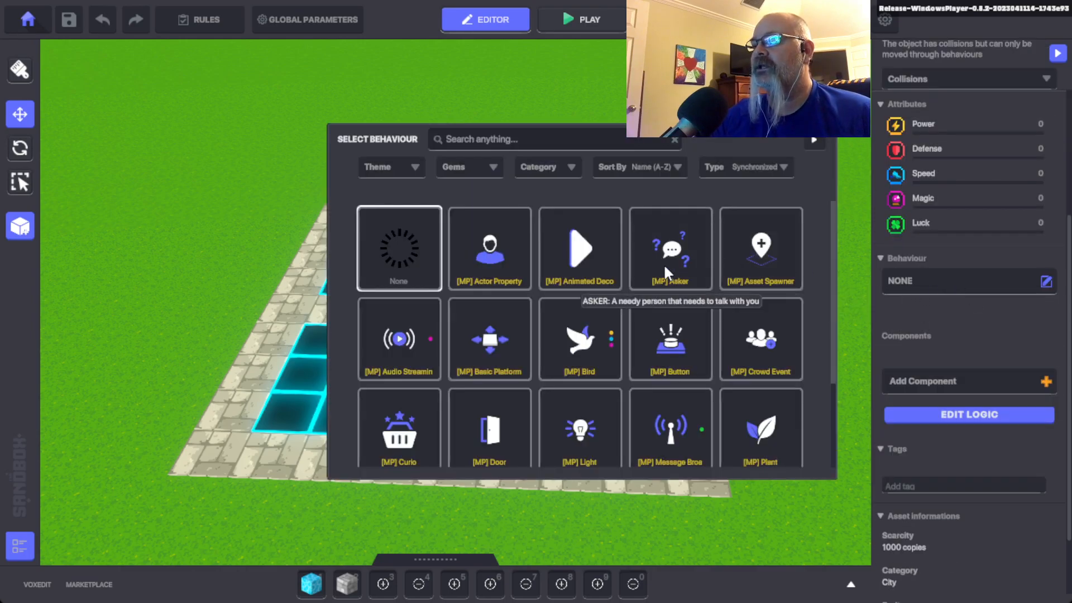
{"action": "left_click", "coordinate": [575, 352]}
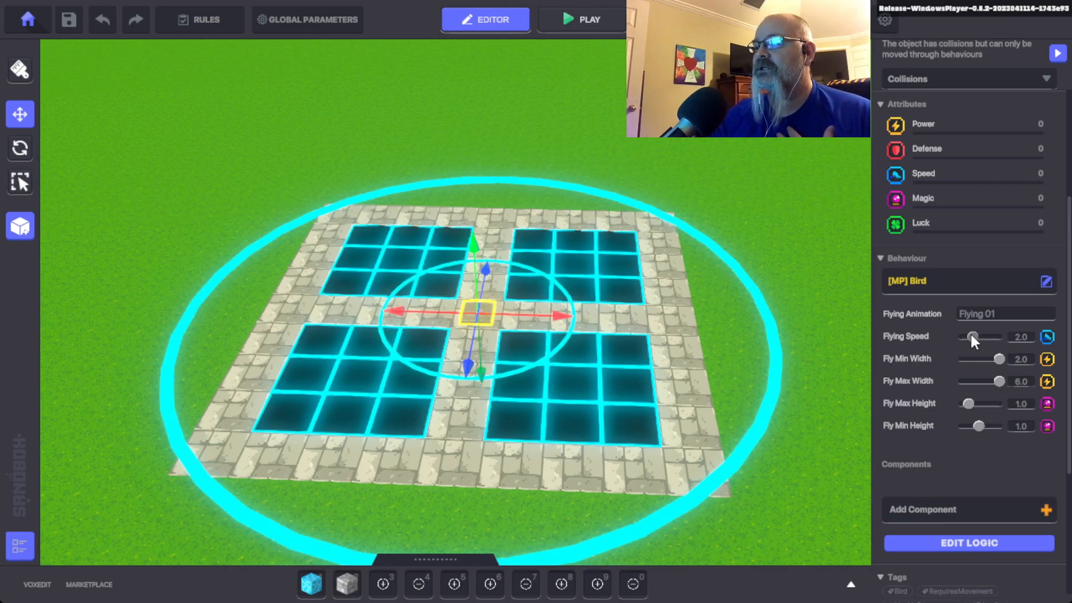
{"action": "left_click_drag", "start_coordinate": [970, 333], "coordinate": [940, 326]}
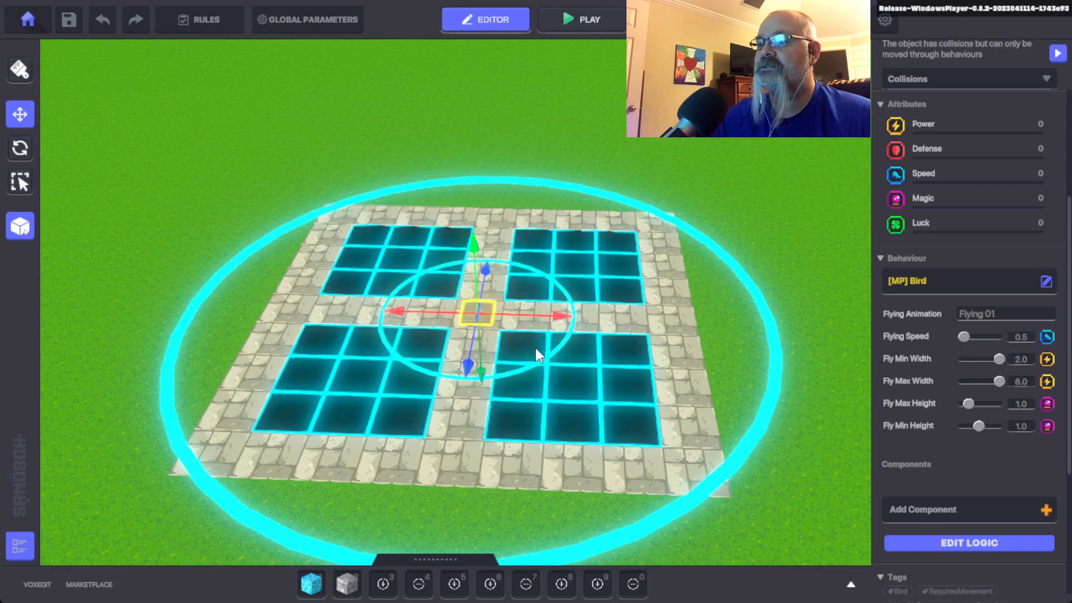
Set the Fly Max Width of the Pivot tile's Bird behaviour to 2.0
{"action": "left_click", "coordinate": [1020, 381]}
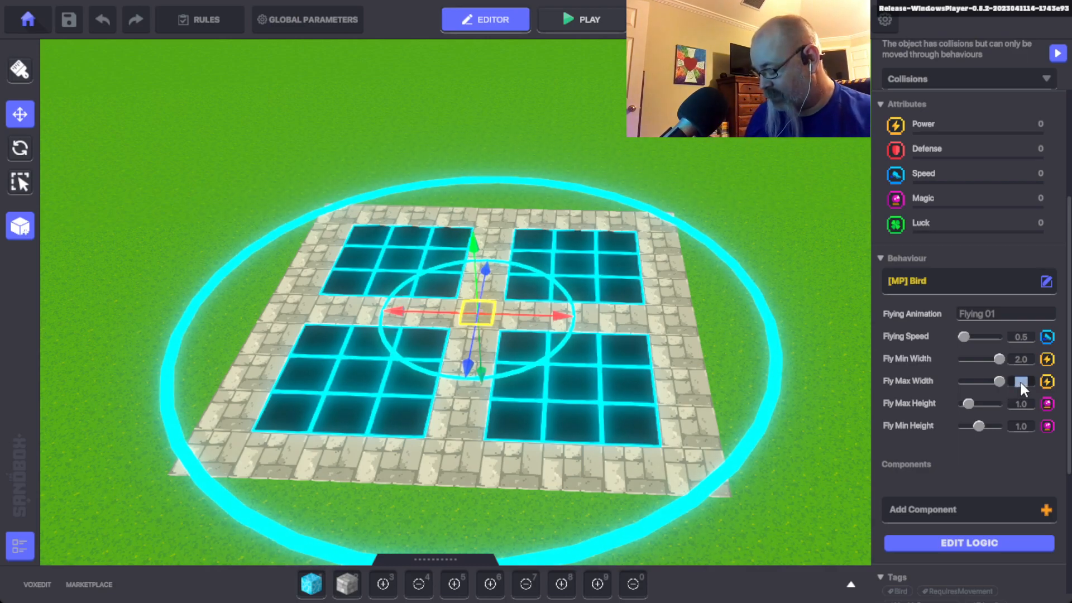
{"action": "type", "text": "2.0"}
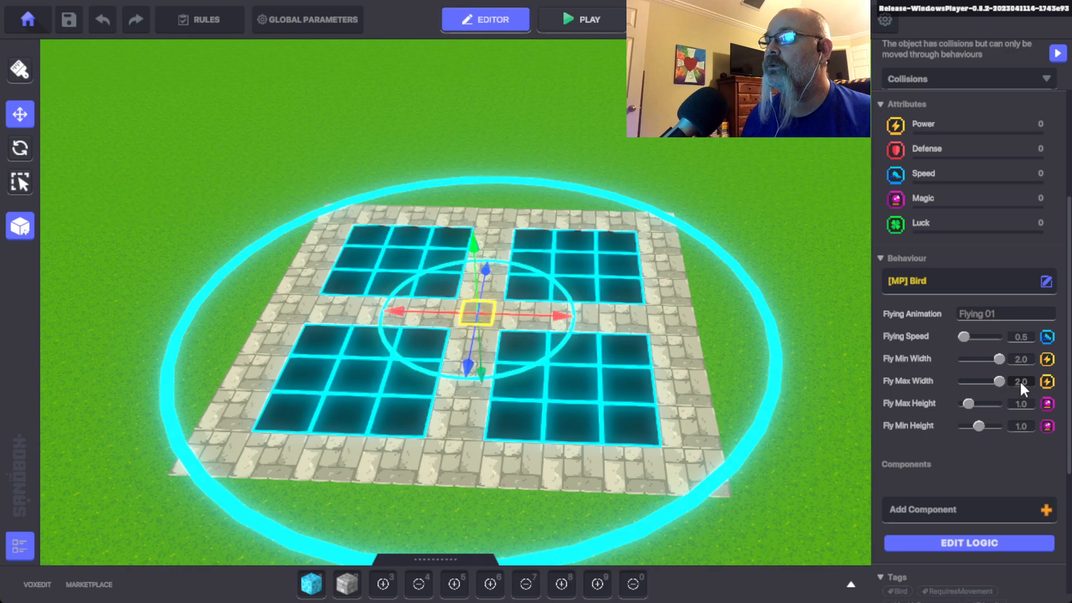
{"action": "key", "text": "Return"}
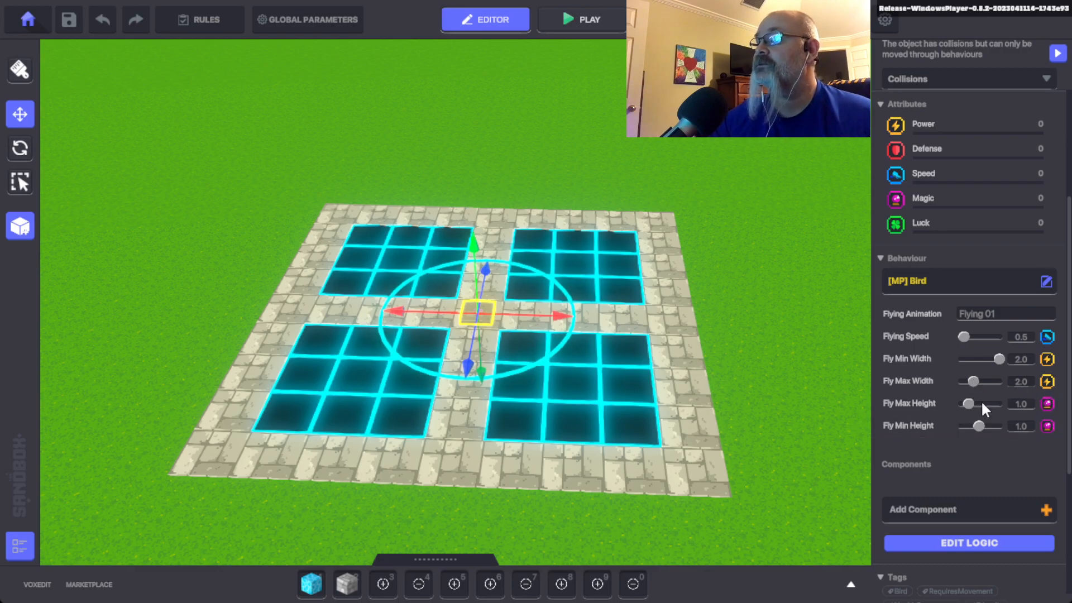
Set both Fly Max Height and Fly Min Height of the Pivot tile to 0.1 and deselect the tile
{"action": "mouse_move", "coordinate": [912, 405]}
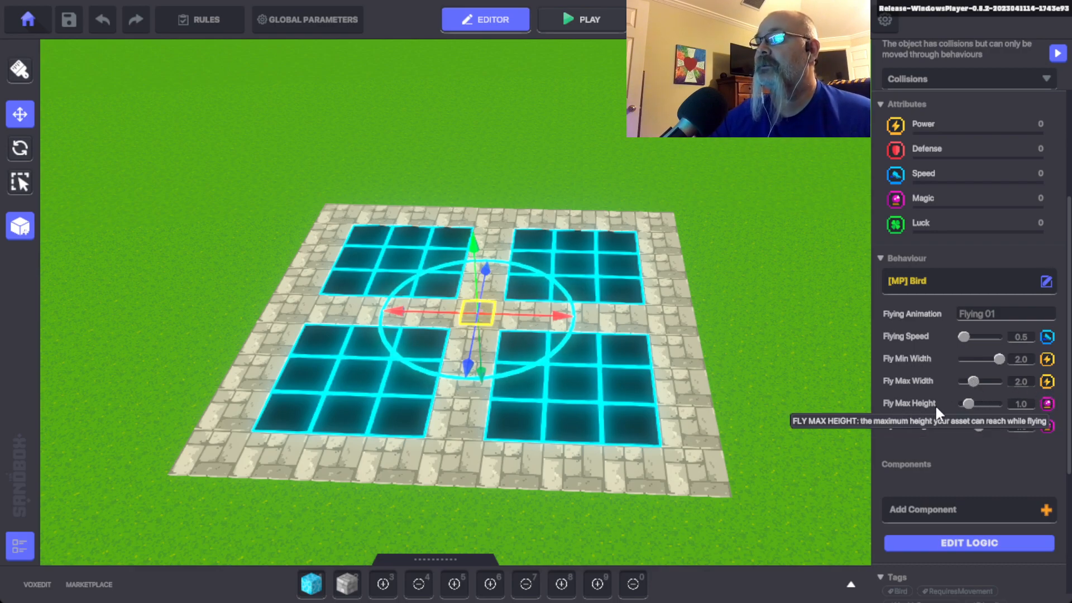
{"action": "left_click_drag", "start_coordinate": [968, 403], "coordinate": [929, 393]}
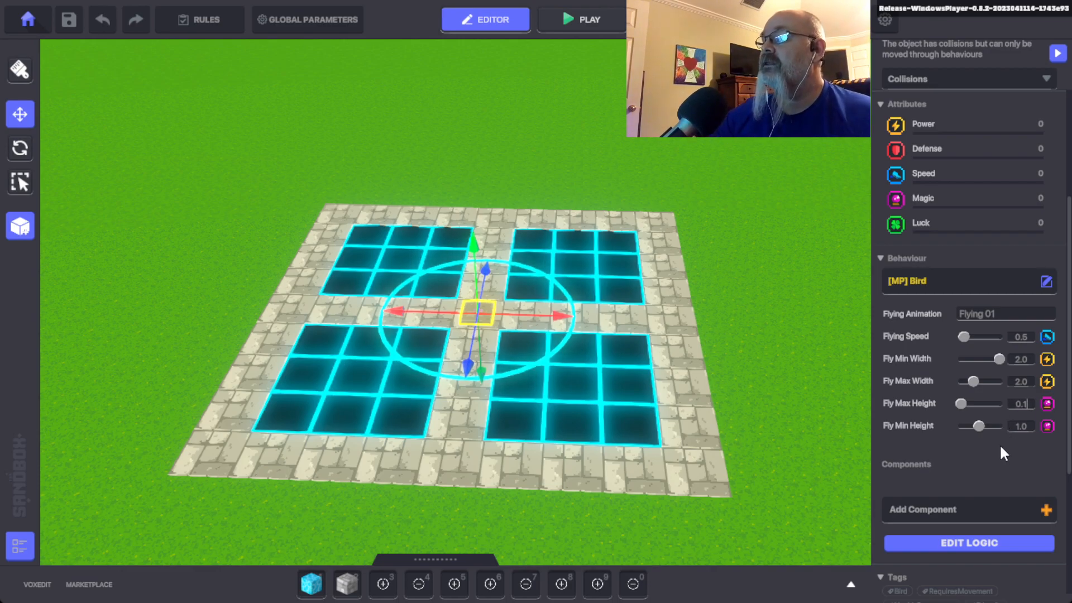
{"action": "left_click", "coordinate": [1019, 427]}
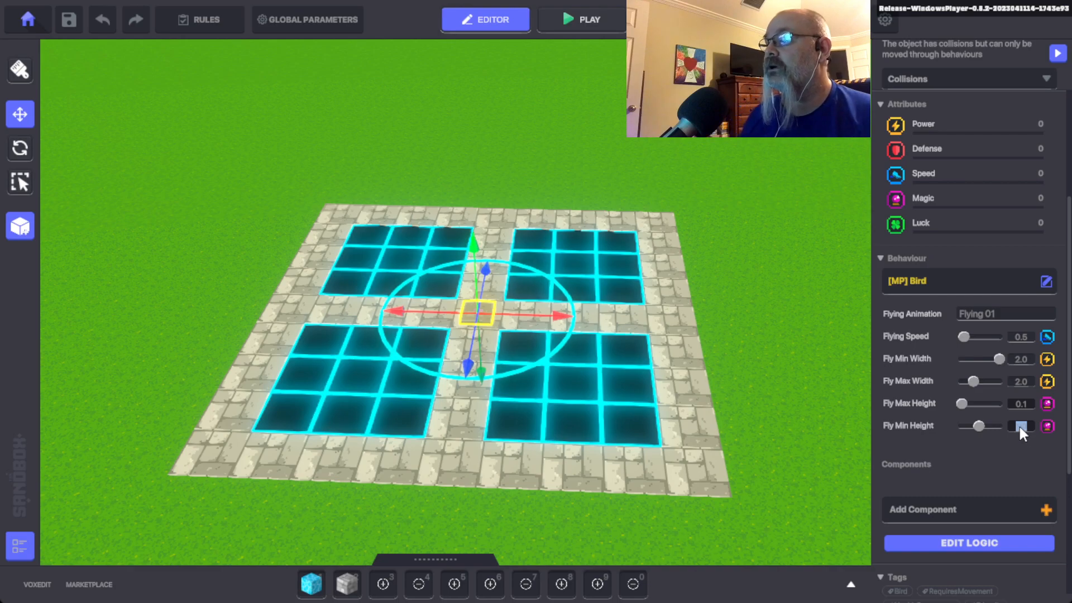
{"action": "type", "text": "0.1"}
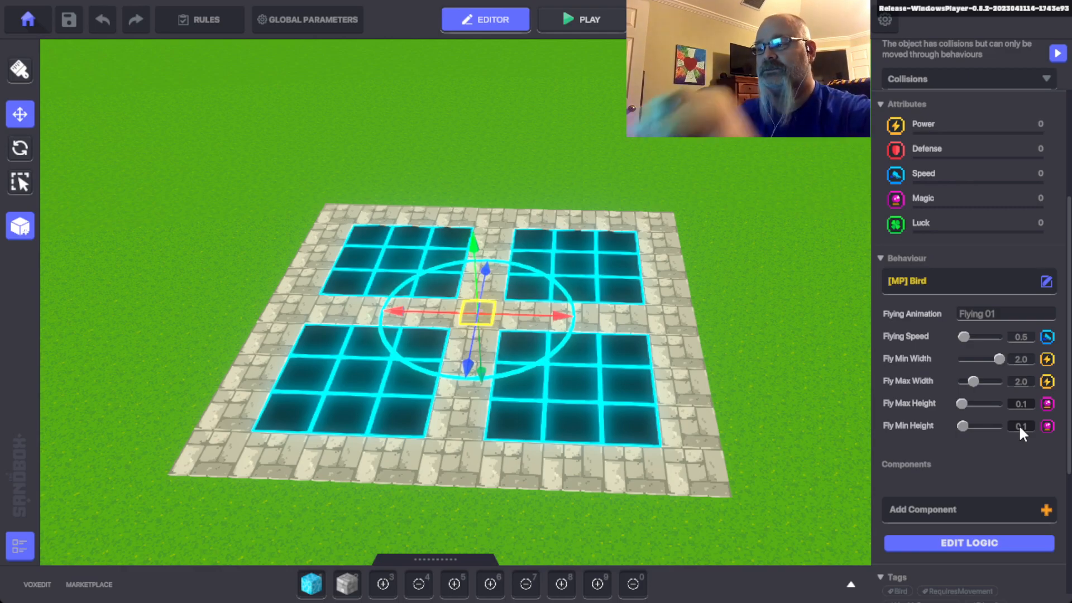
{"action": "left_click", "coordinate": [686, 394]}
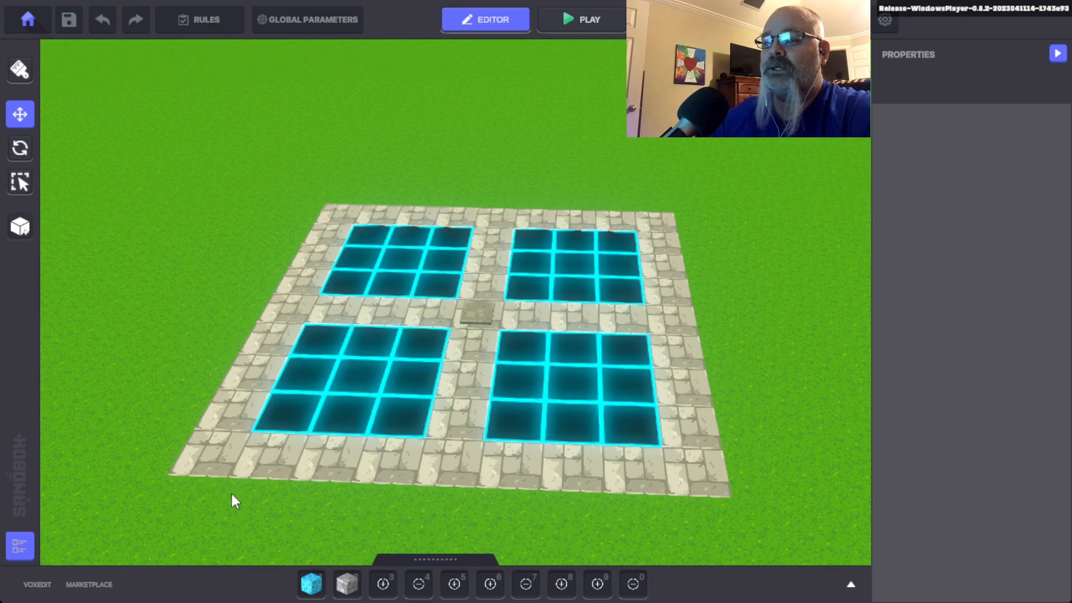
{"action": "left_click", "coordinate": [20, 546]}
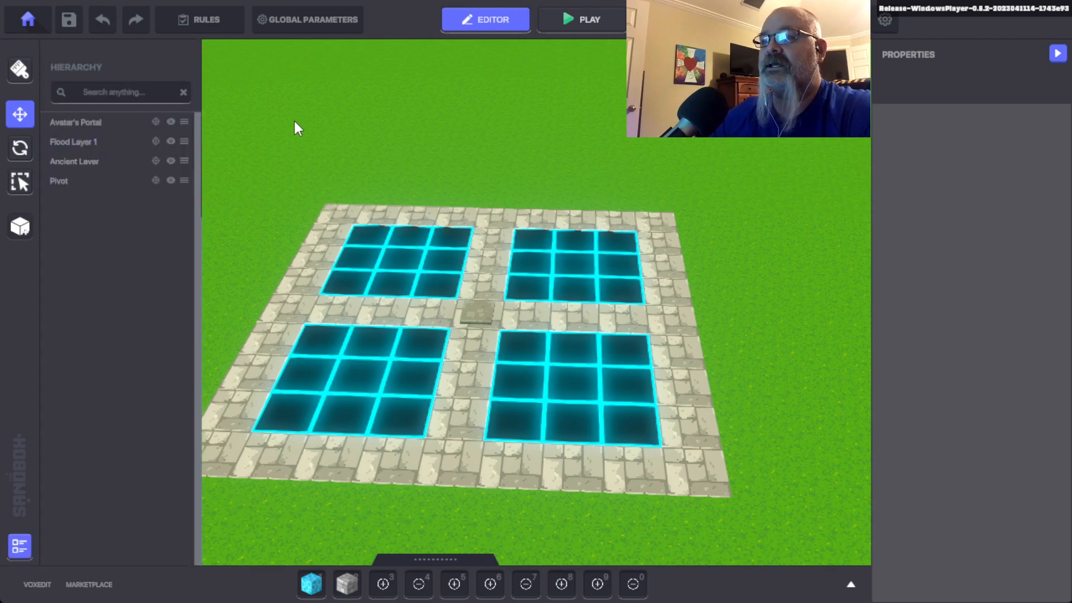
{"action": "left_click", "coordinate": [13, 547]}
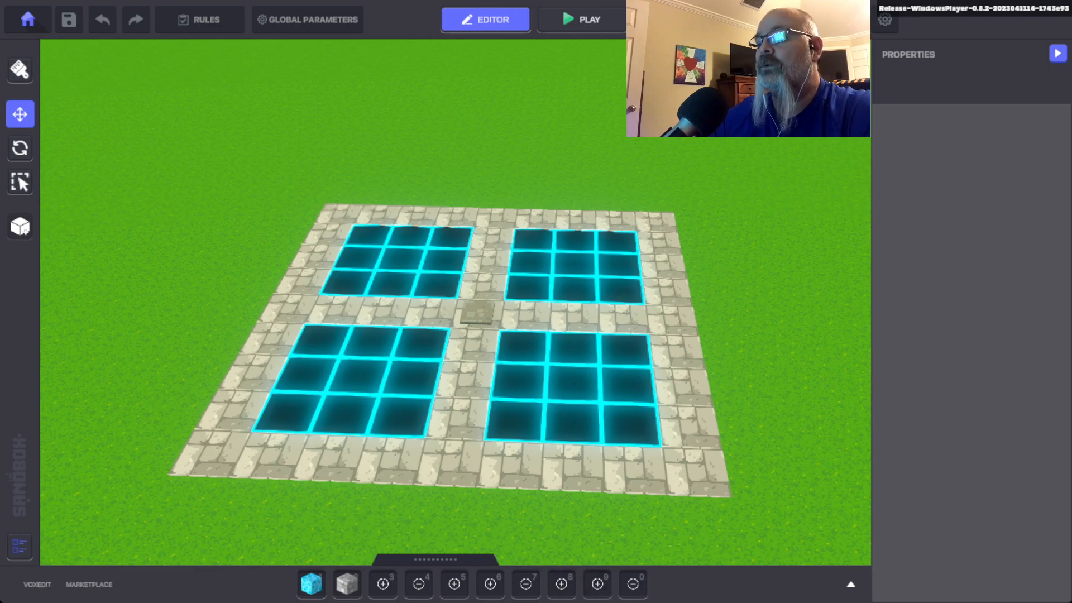
Find the Wooden Fence by searching the assets for "fence" and place it upright on the stone path just behind the Pivot tile
{"action": "left_click", "coordinate": [807, 581]}
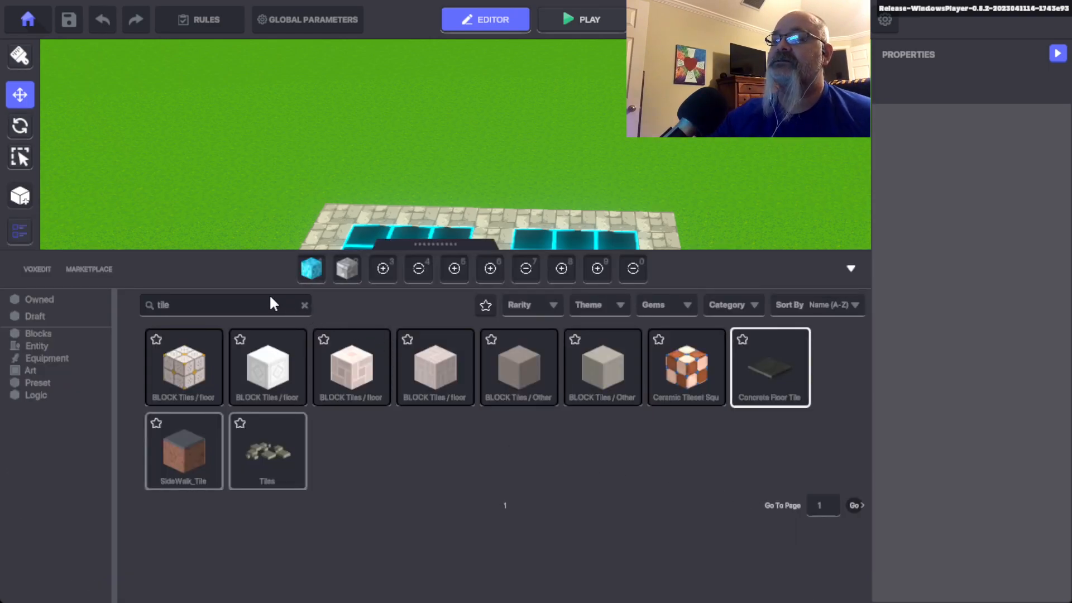
{"action": "left_click", "coordinate": [304, 304]}
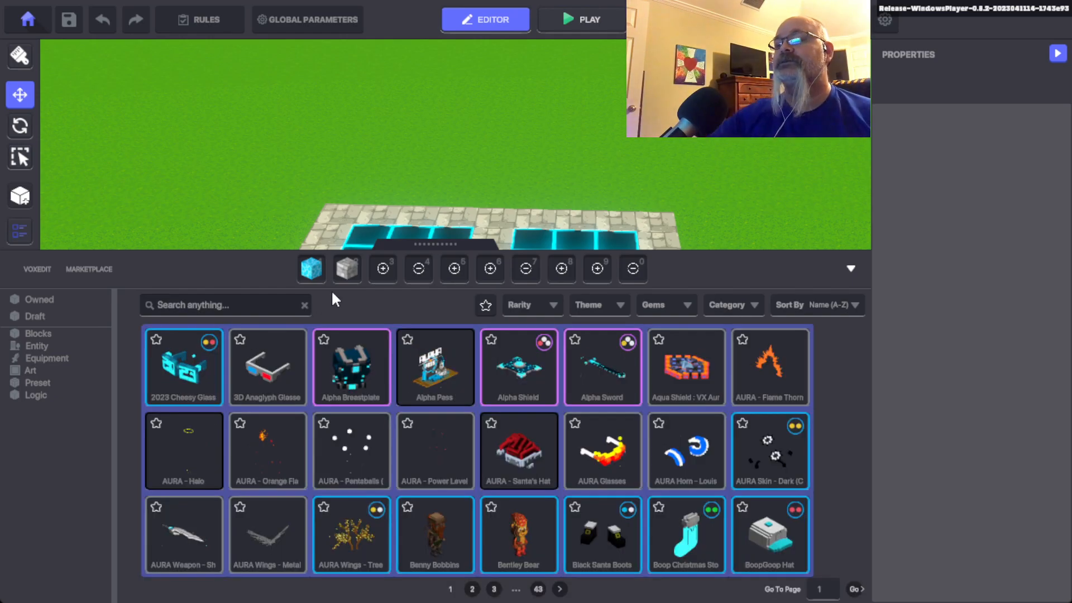
{"action": "type", "text": "fence"}
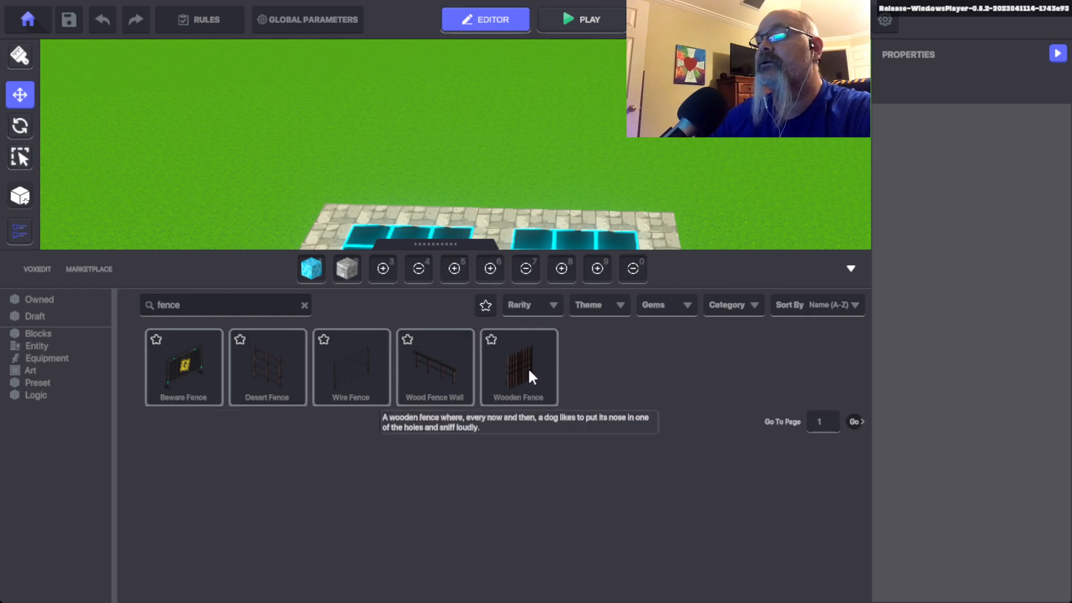
{"action": "left_click", "coordinate": [530, 377]}
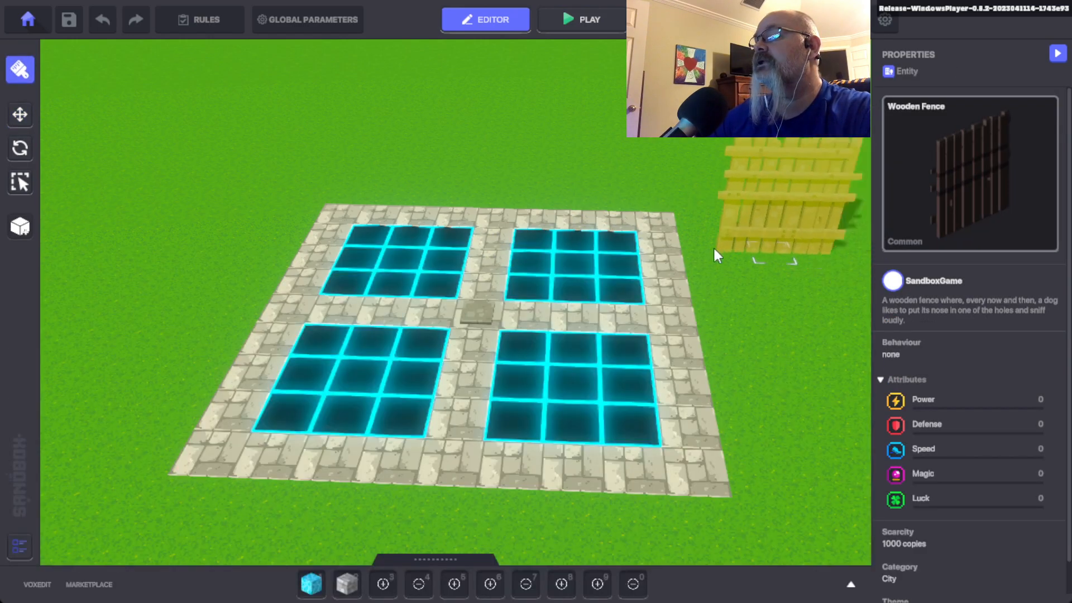
{"action": "left_click", "coordinate": [848, 268]}
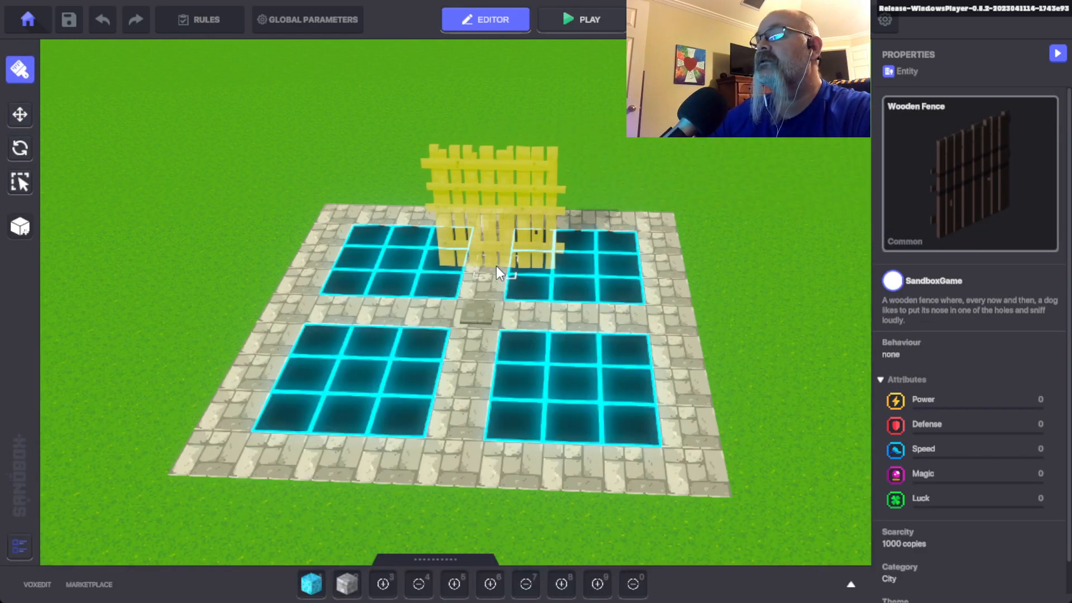
{"action": "left_click", "coordinate": [490, 252]}
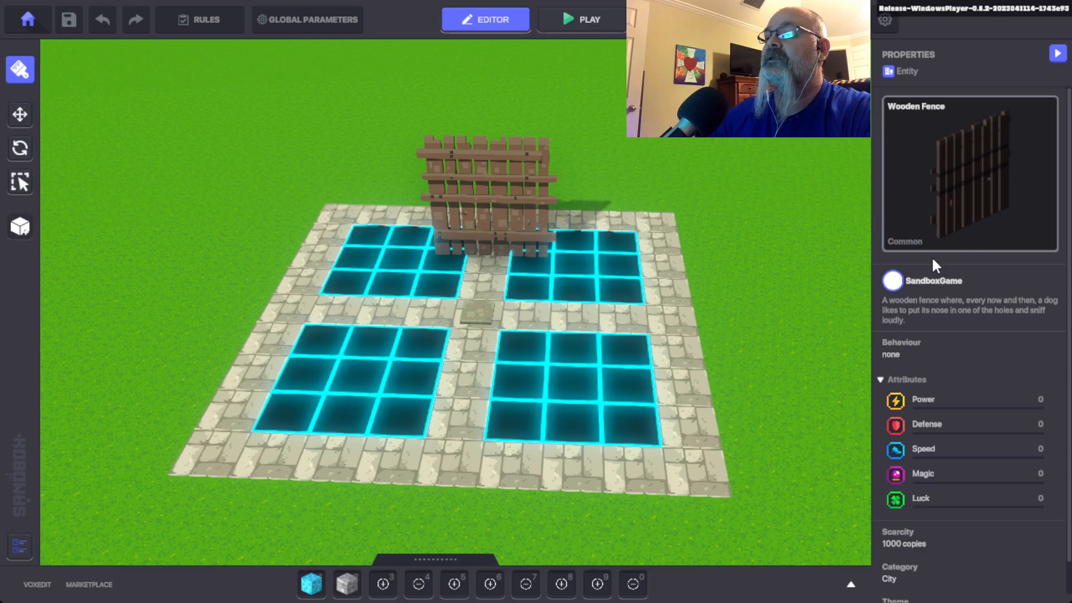
Lay the Wooden Fence flat by setting its X rotation to 270
{"action": "left_click", "coordinate": [20, 114]}
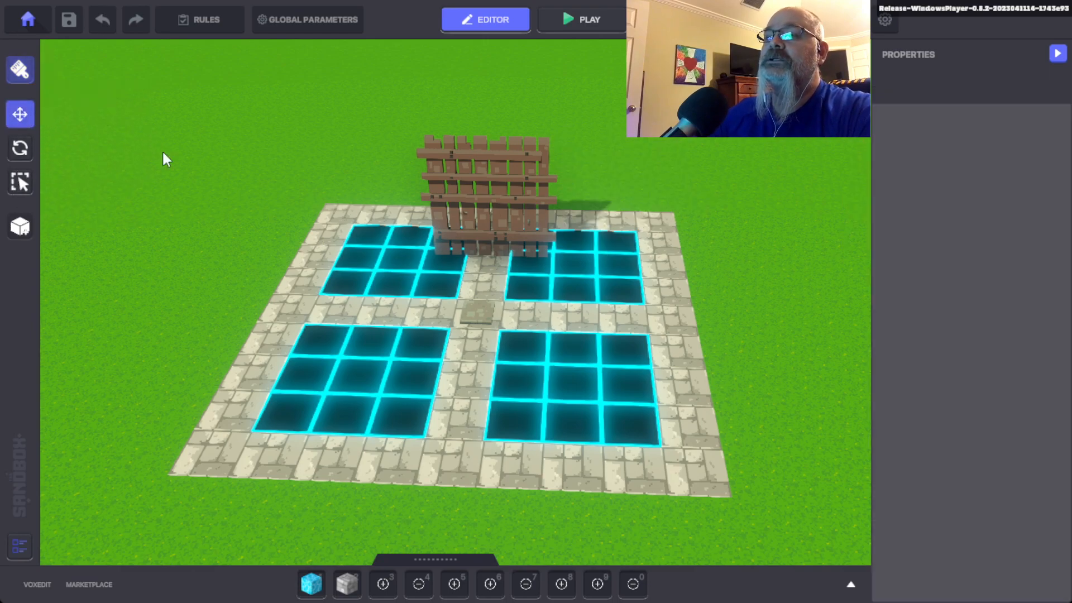
{"action": "left_click", "coordinate": [500, 190]}
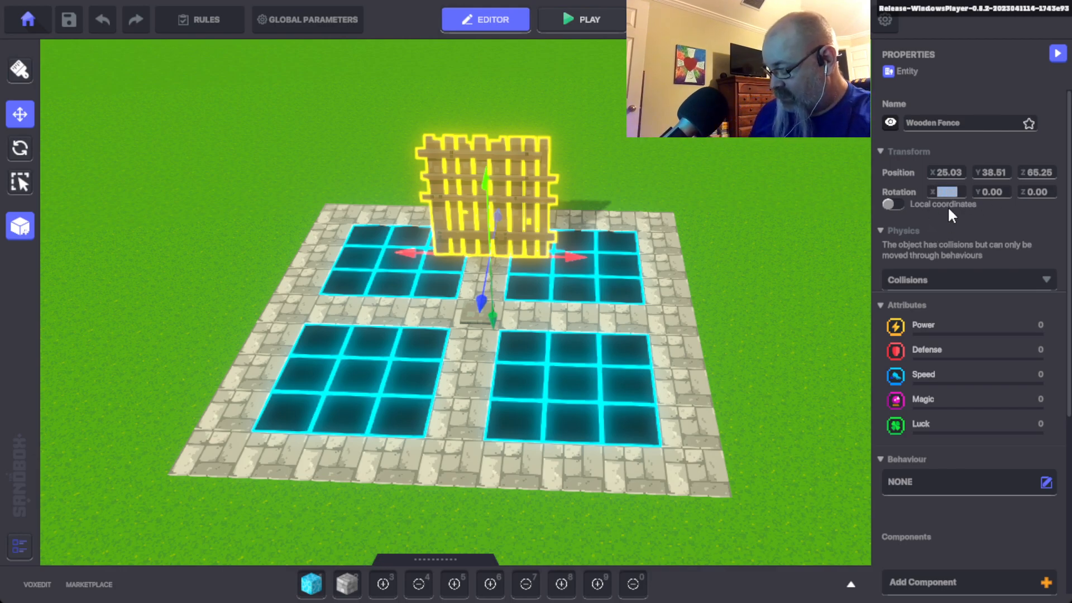
{"action": "type", "text": "270"}
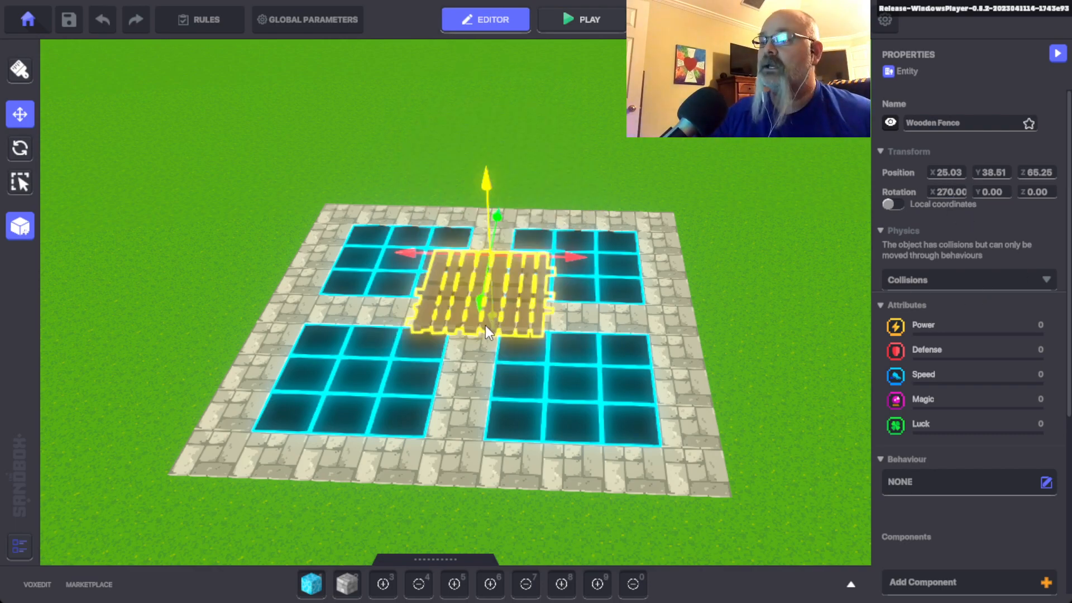
Align the flat Wooden Fence with the Pivot tile using grid snapping, at X 25.00 and Z 63.00, and deselect it
{"action": "right_click_drag", "start_coordinate": [630, 332], "coordinate": [89, 419]}
{"action": "scroll", "coordinate": [609, 354], "scroll_direction": "up", "scroll_amount": 5}
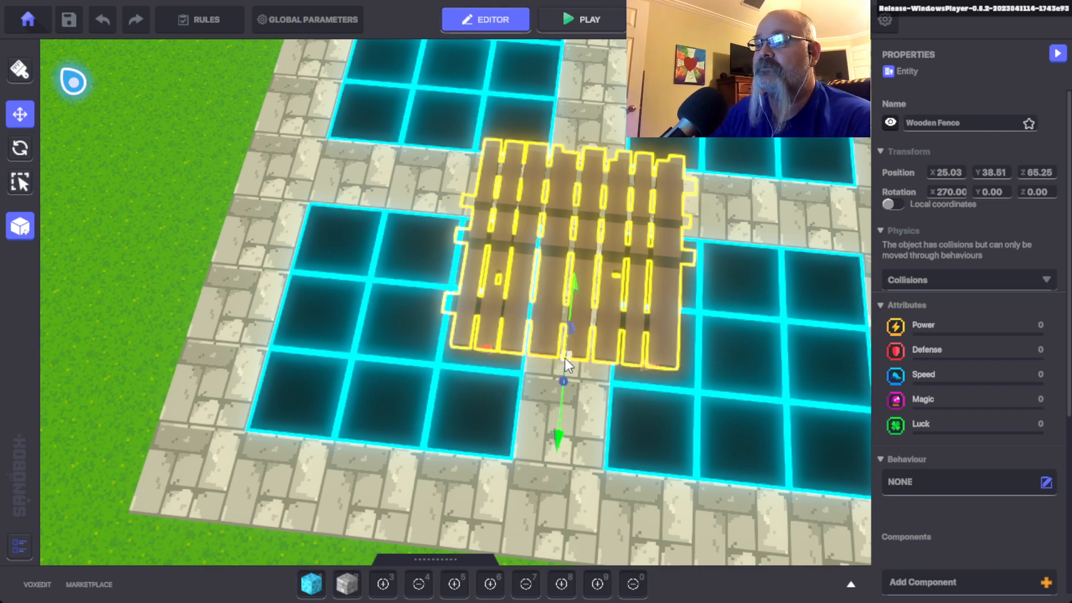
{"action": "left_click_drag", "start_coordinate": [561, 443], "coordinate": [625, 210]}
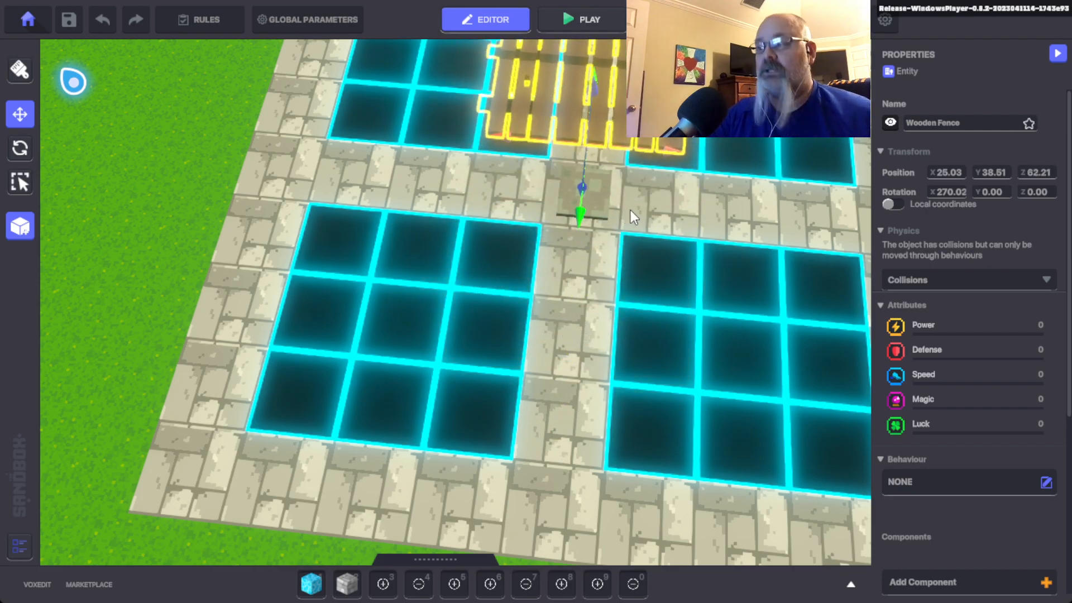
{"action": "left_click", "coordinate": [598, 203]}
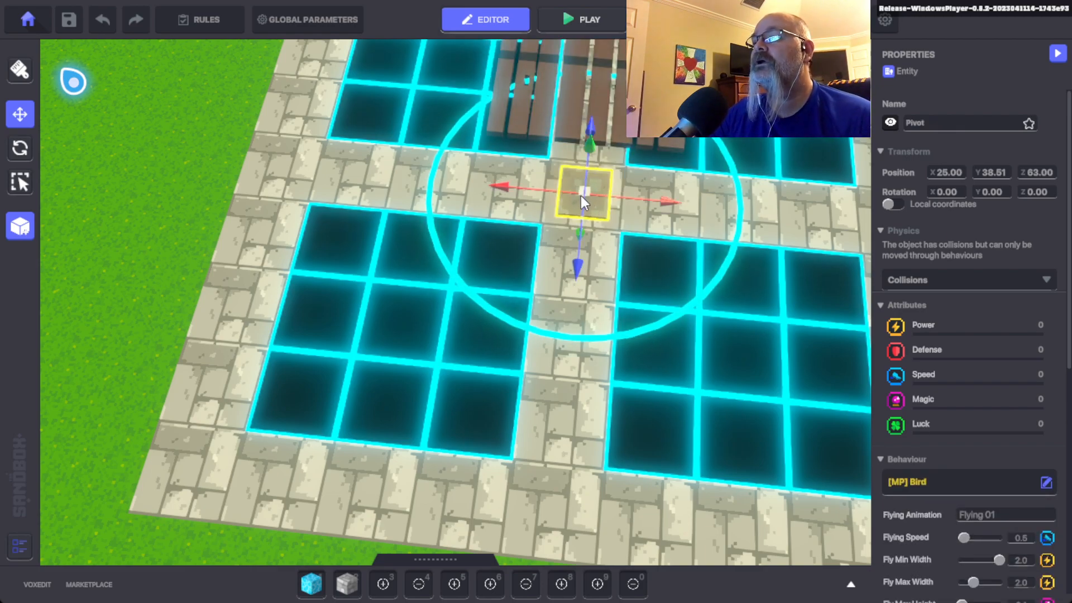
{"action": "left_click", "coordinate": [605, 144]}
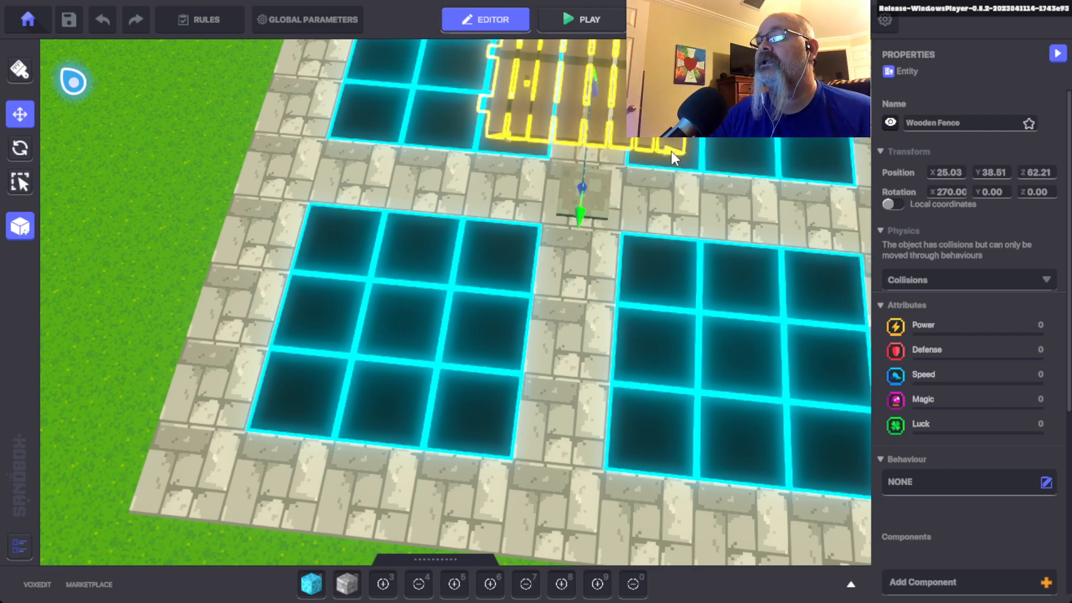
{"action": "key", "text": "n"}
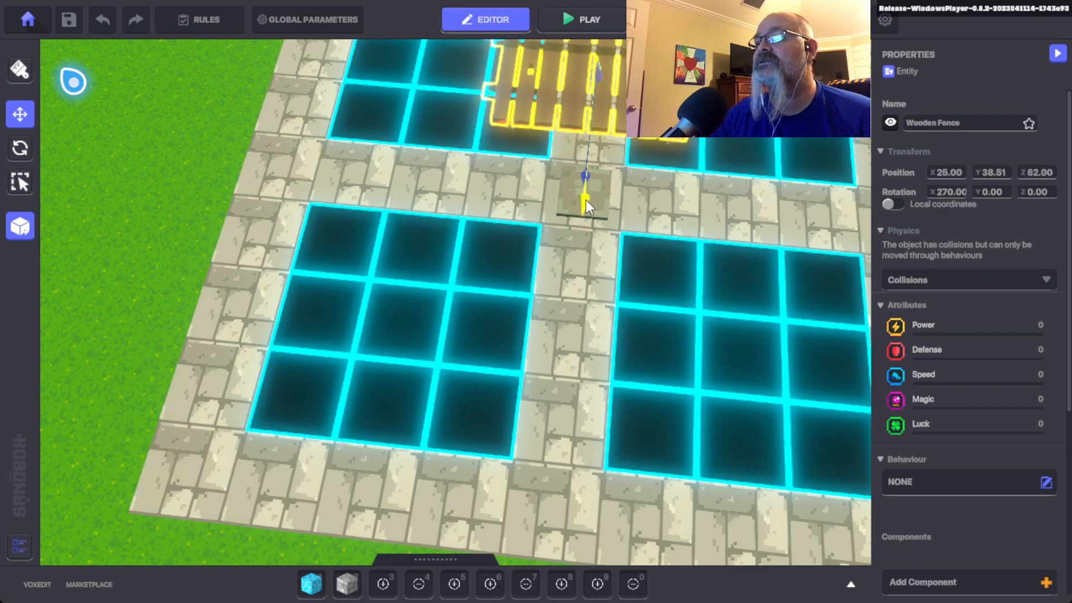
{"action": "left_click_drag", "start_coordinate": [584, 226], "coordinate": [585, 276]}
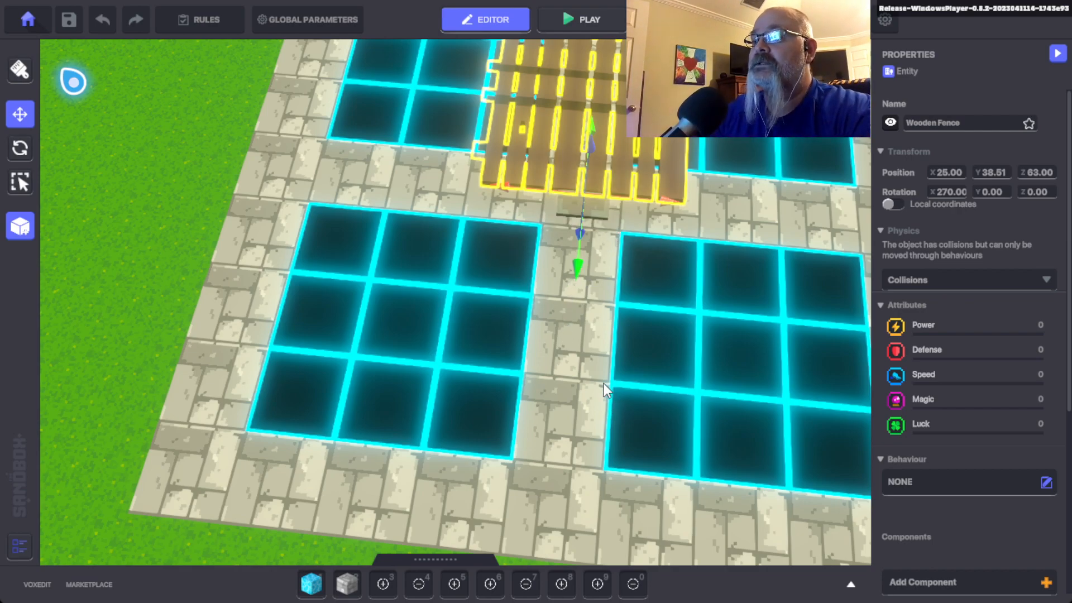
{"action": "left_click", "coordinate": [582, 383]}
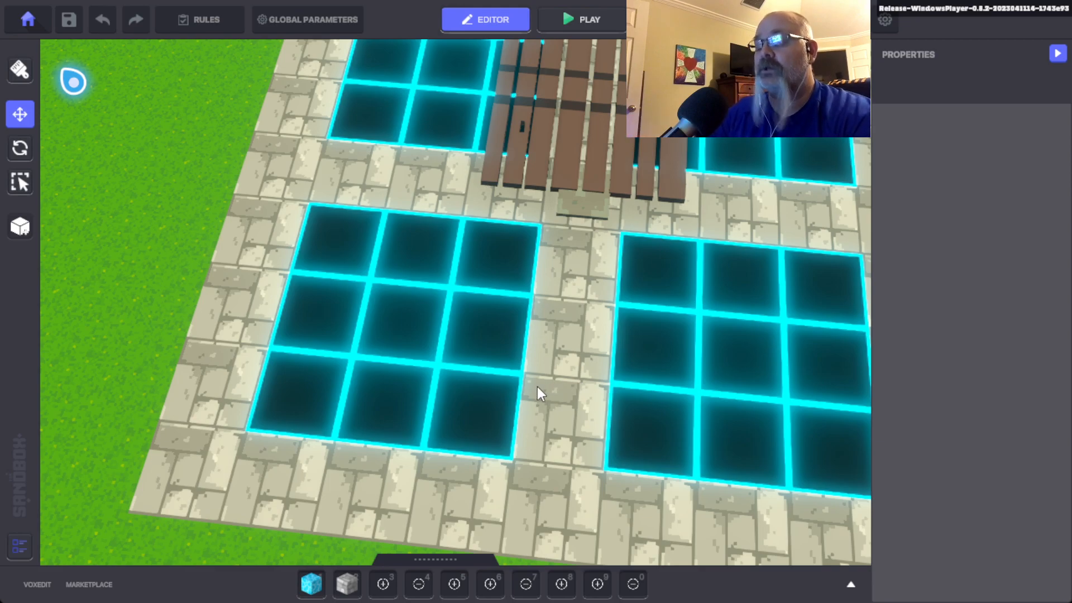
Play-test the scene, walk the avatar to the pits to check how the Pivot tile and fence behave, and return to the editor
{"action": "right_click_drag", "start_coordinate": [514, 381], "coordinate": [427, 394]}
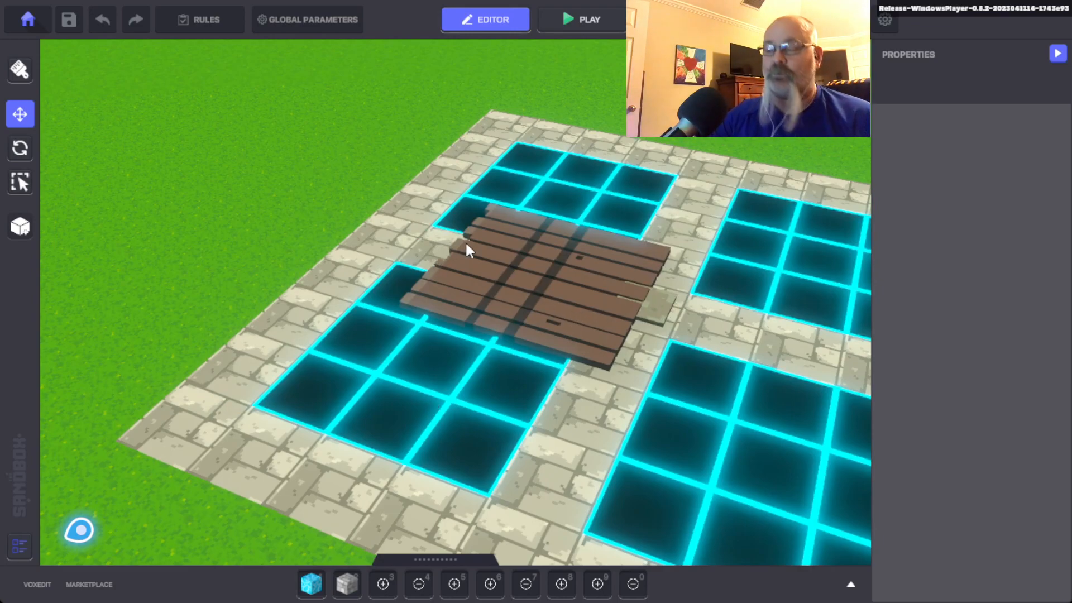
{"action": "key", "text": "ctrl+p"}
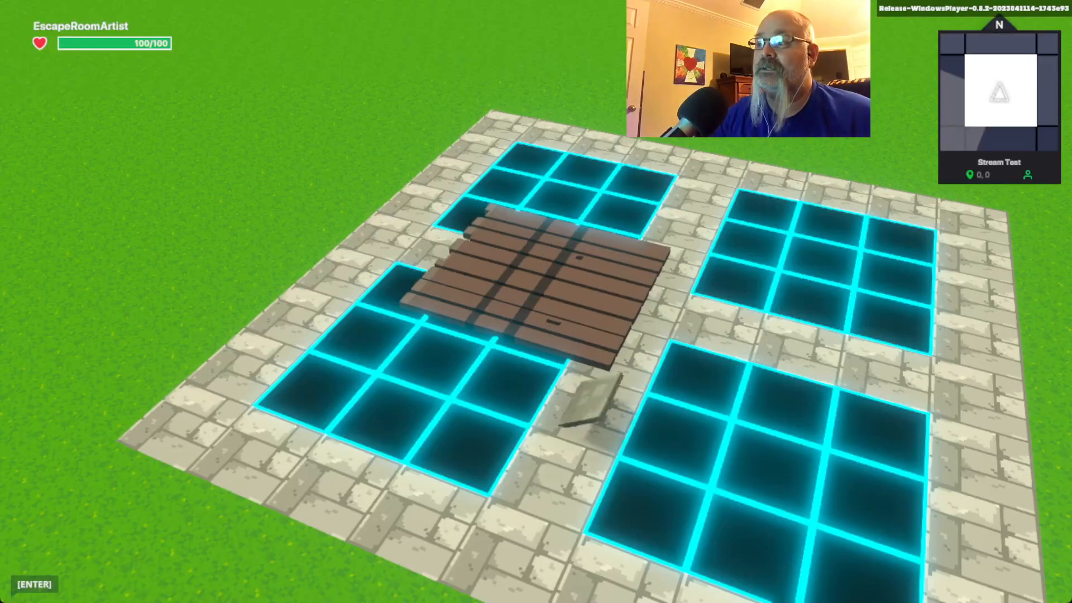
{"action": "key", "text": "w"}
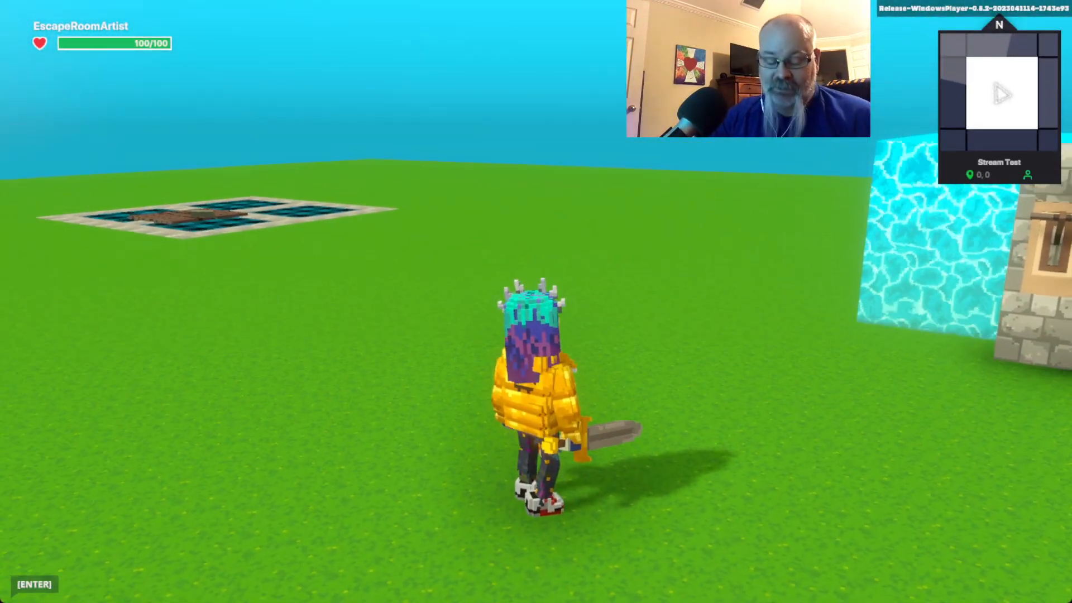
{"action": "key", "text": "w"}
{"action": "key", "text": "w"}
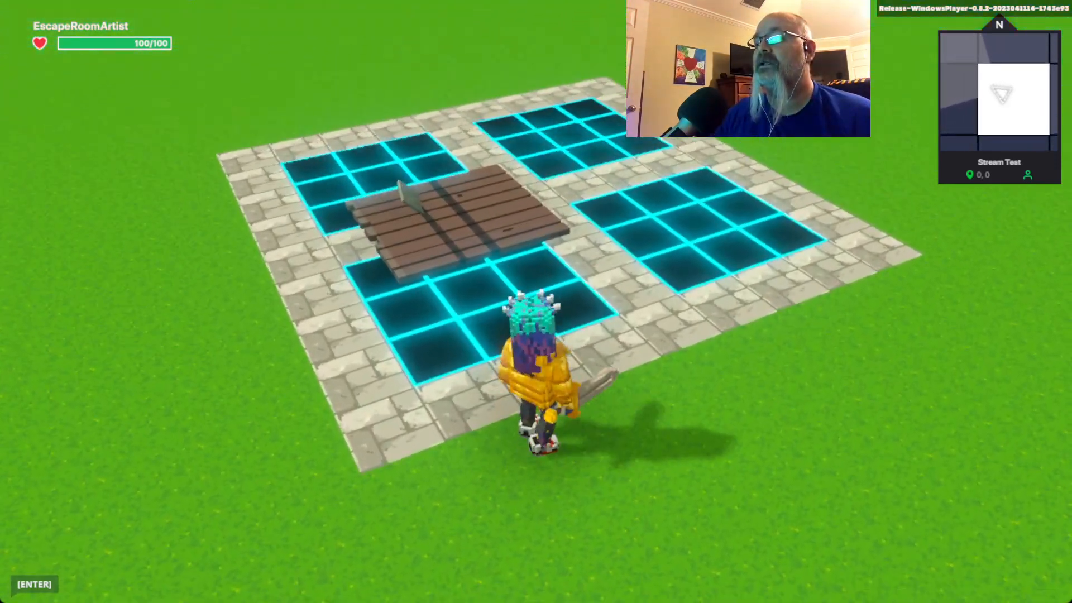
{"action": "key", "text": "s"}
{"action": "key", "text": "s"}
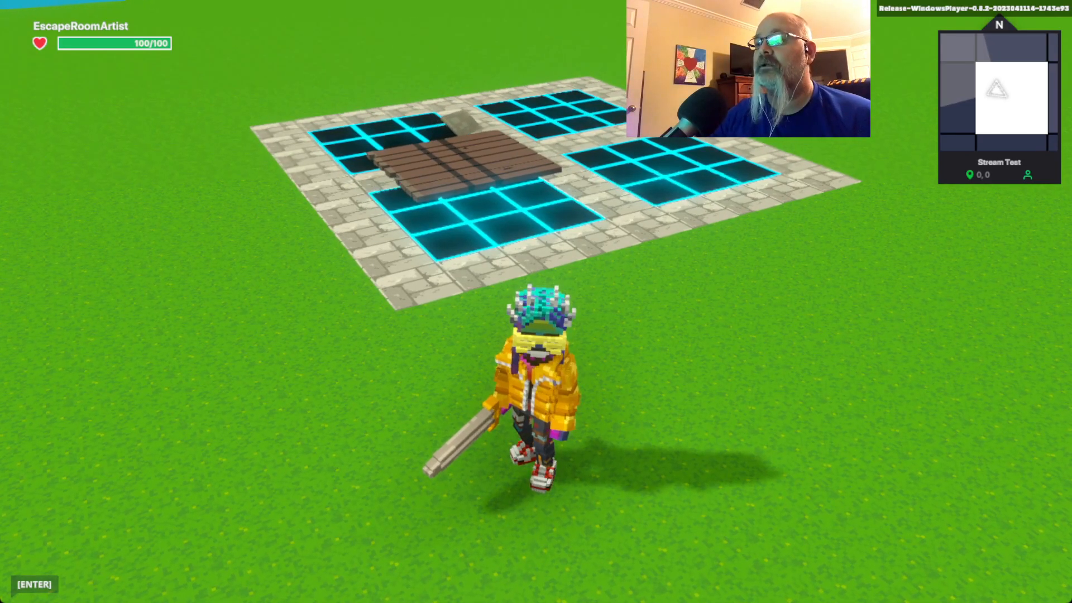
{"action": "key", "text": "Escape"}
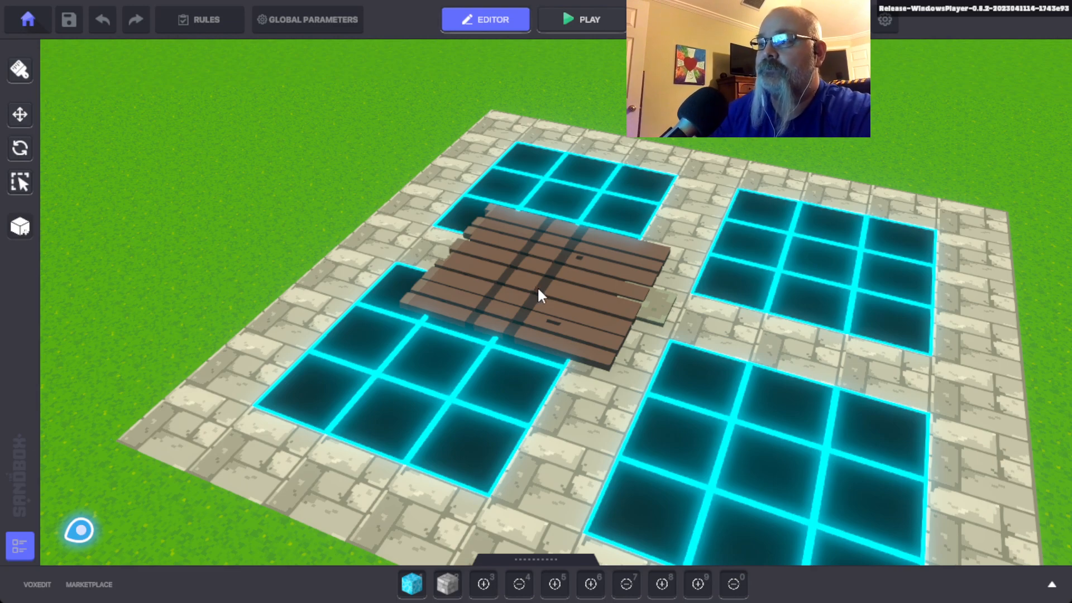
Make the Wooden Fence a child of the Pivot in the scene hierarchy
{"action": "left_click", "coordinate": [19, 541]}
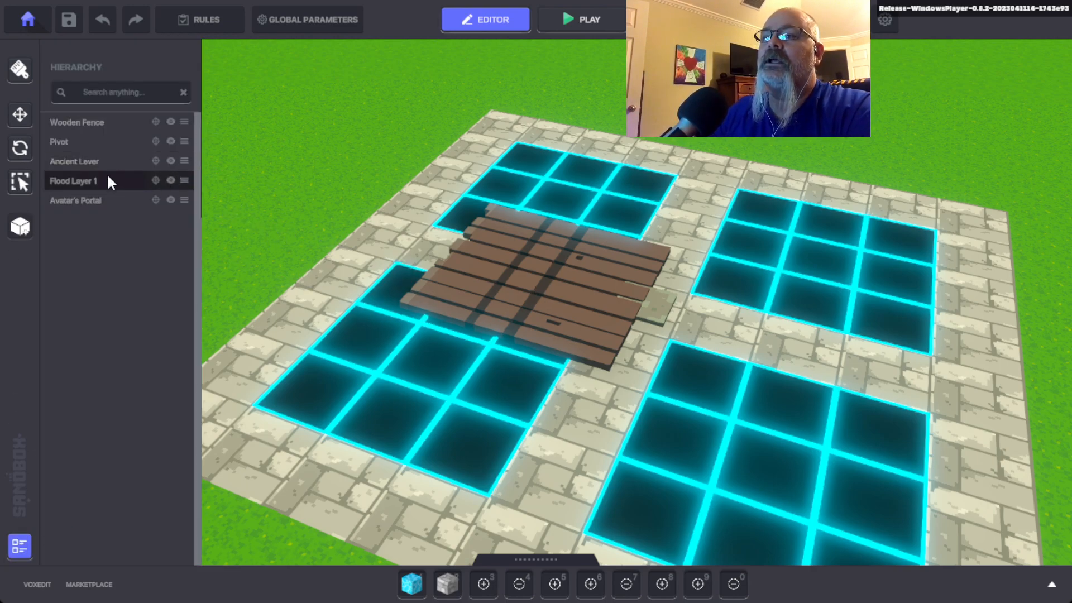
{"action": "left_click", "coordinate": [154, 122]}
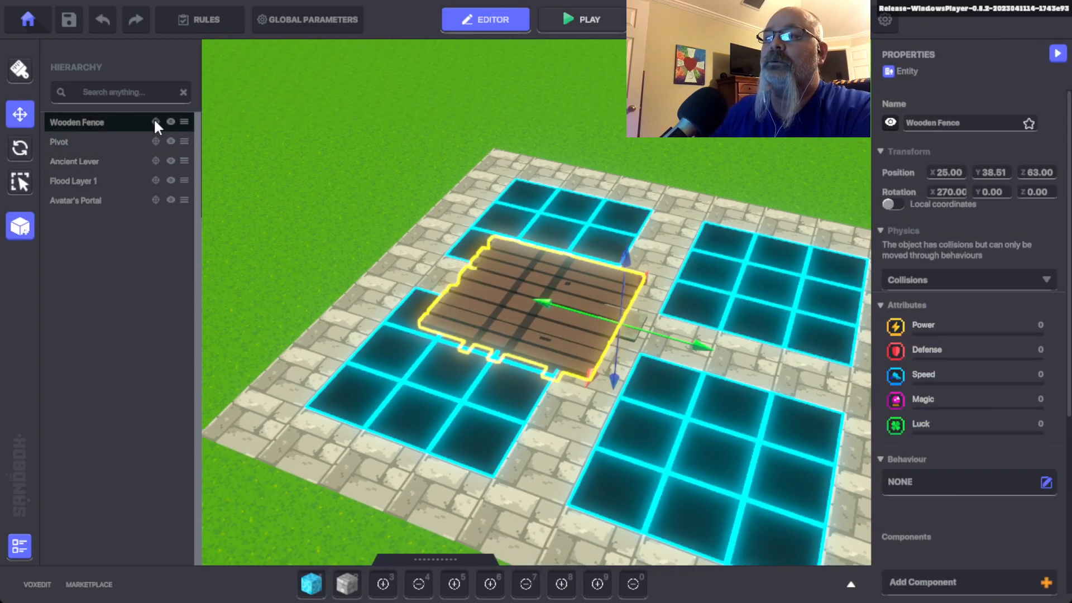
{"action": "left_click_drag", "start_coordinate": [131, 121], "coordinate": [63, 144]}
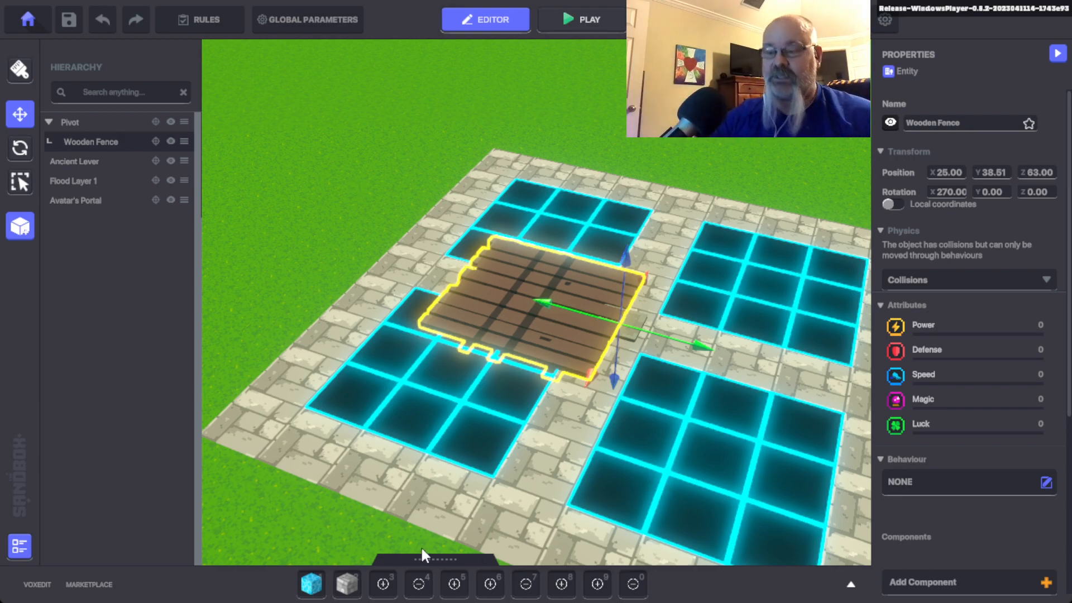
{"action": "left_click", "coordinate": [19, 544]}
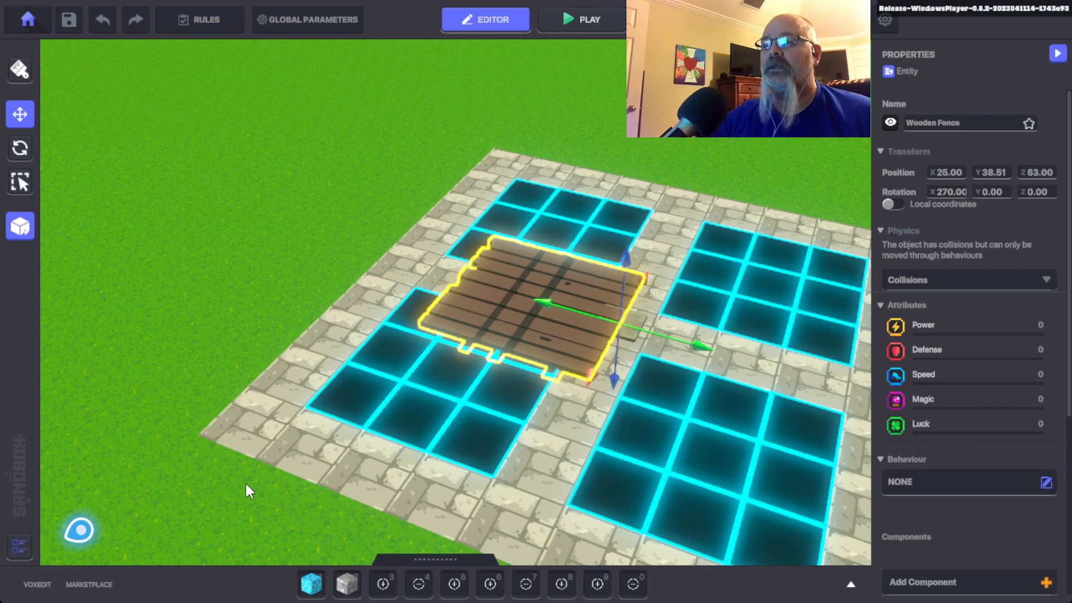
Play-test the scene again and walk the avatar up to the pits to check the parented fence's motion
{"action": "key", "text": "ctrl+p"}
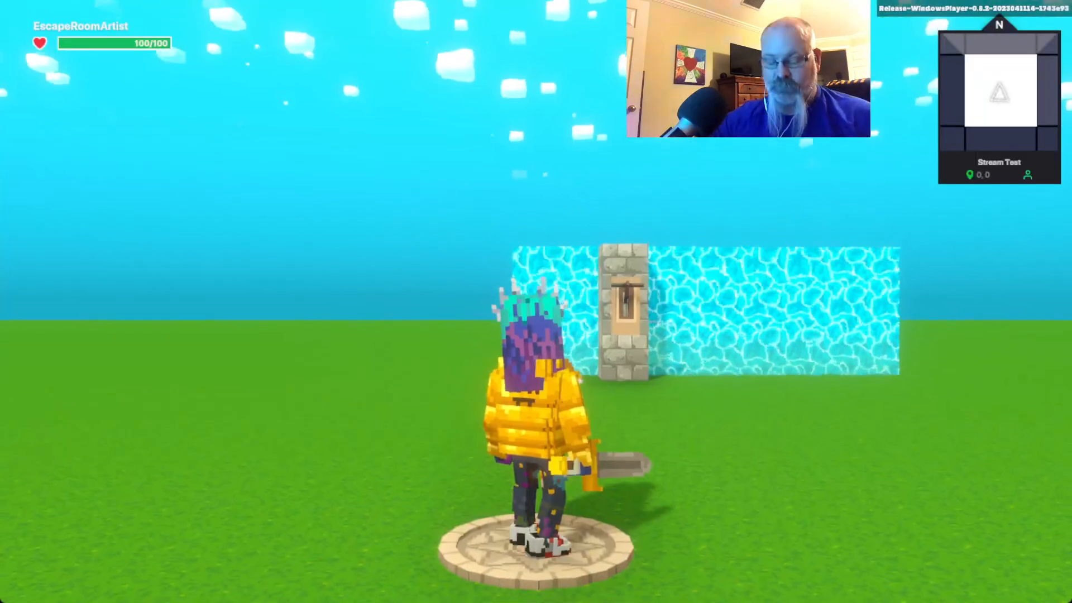
{"action": "key", "text": "w"}
{"action": "key", "text": "w"}
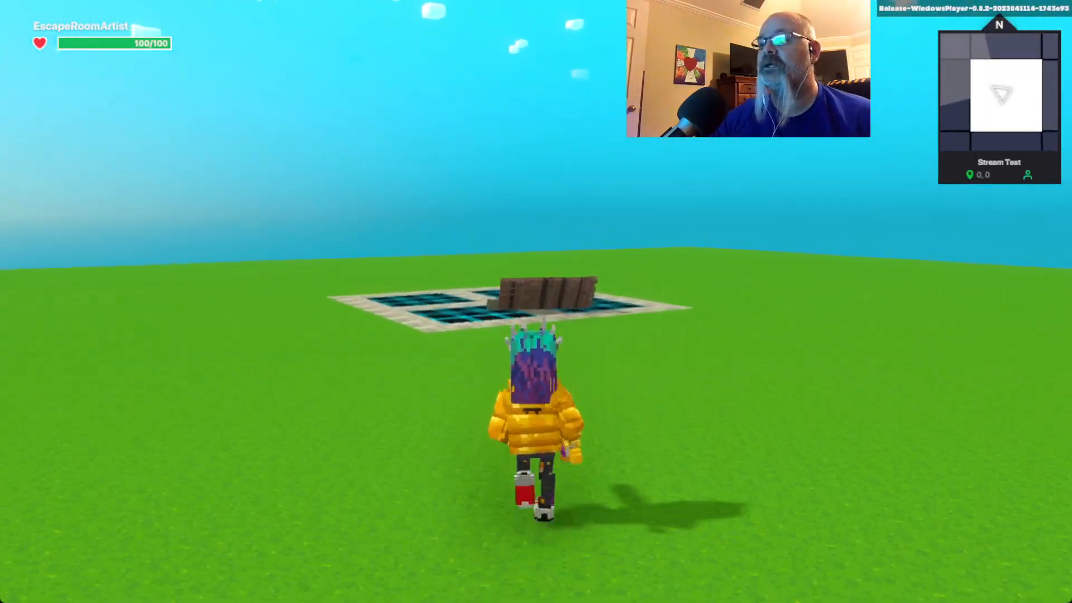
{"action": "key", "text": "w"}
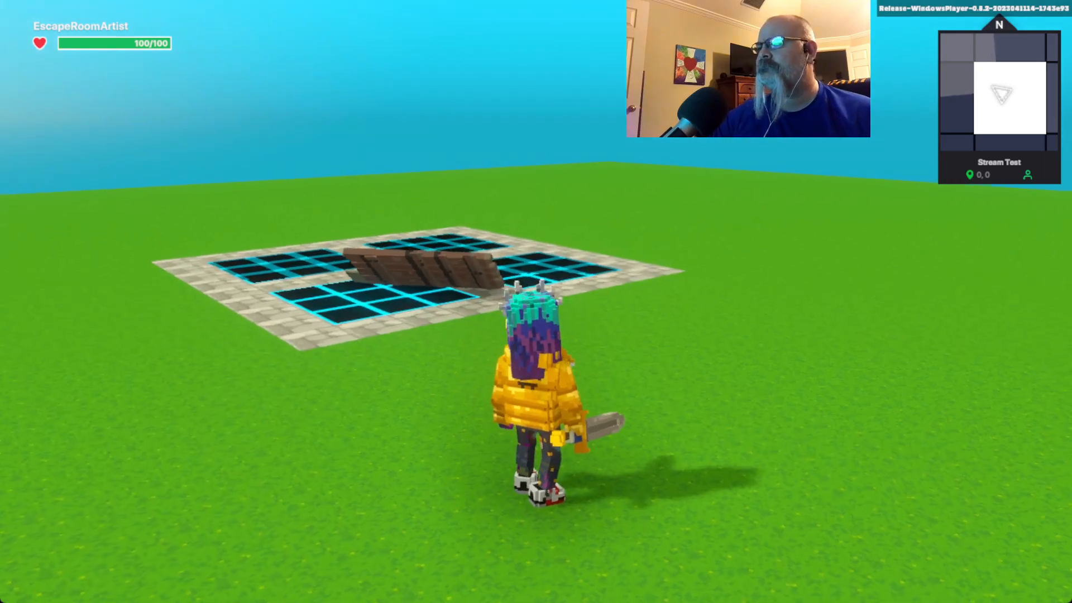
{"action": "key", "text": "w"}
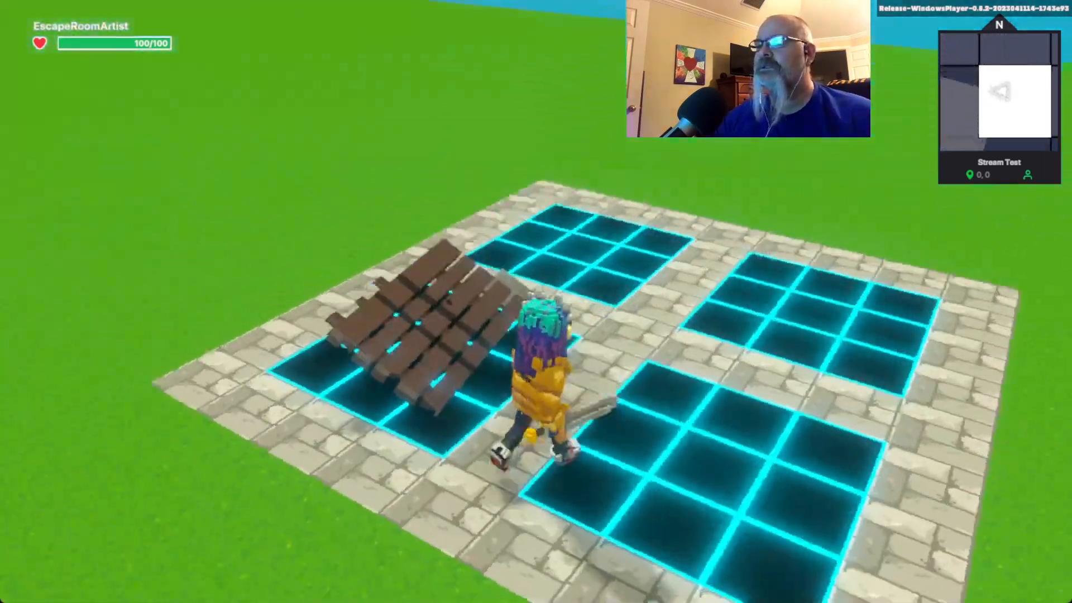
Jump the avatar onto the moving fence, try to ride it over the pits, and return to the editor
{"action": "key", "text": "w"}
{"action": "key", "text": "space"}
{"action": "key", "text": "space"}
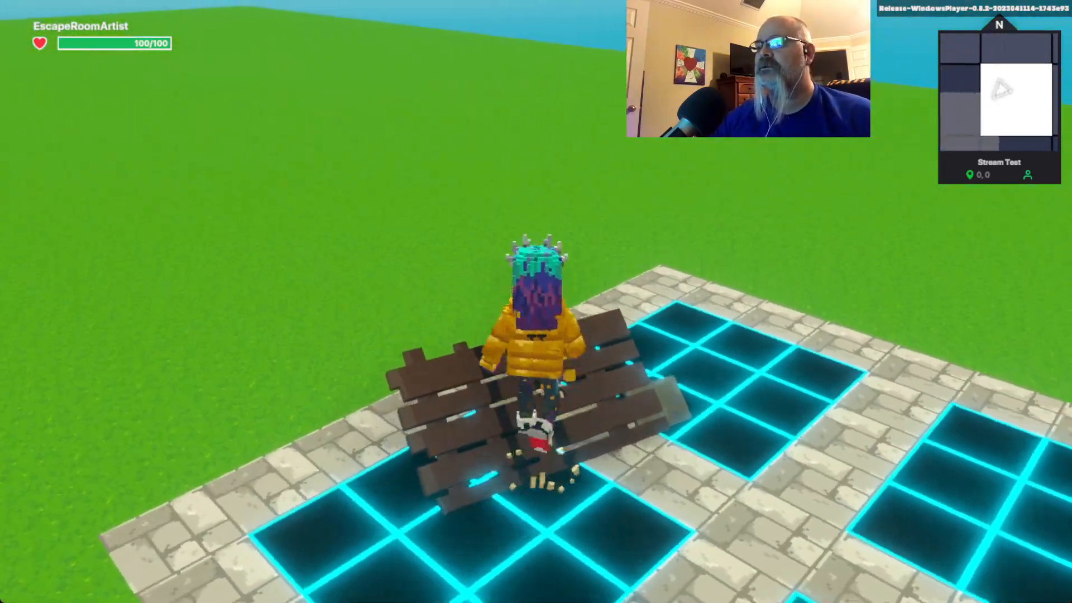
{"action": "key", "text": "space"}
{"action": "key", "text": "space"}
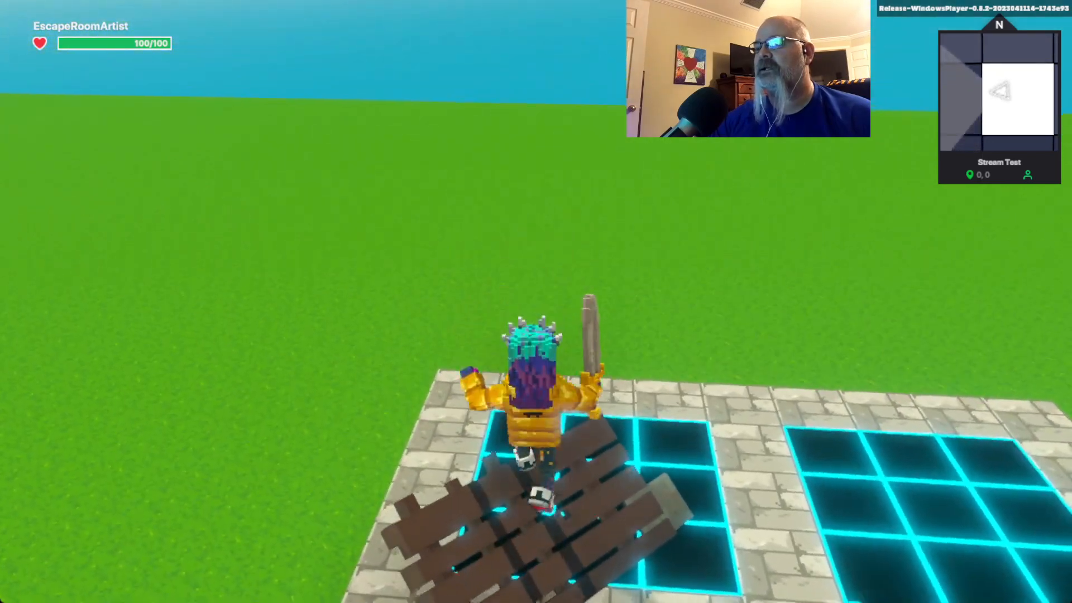
{"action": "key", "text": "w"}
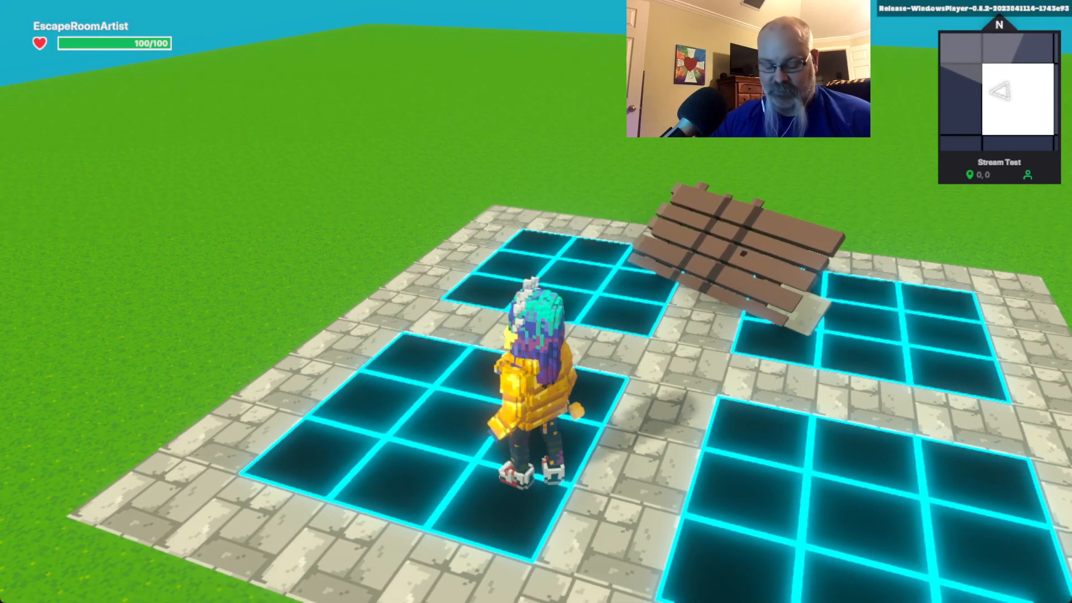
{"action": "key", "text": "Escape"}
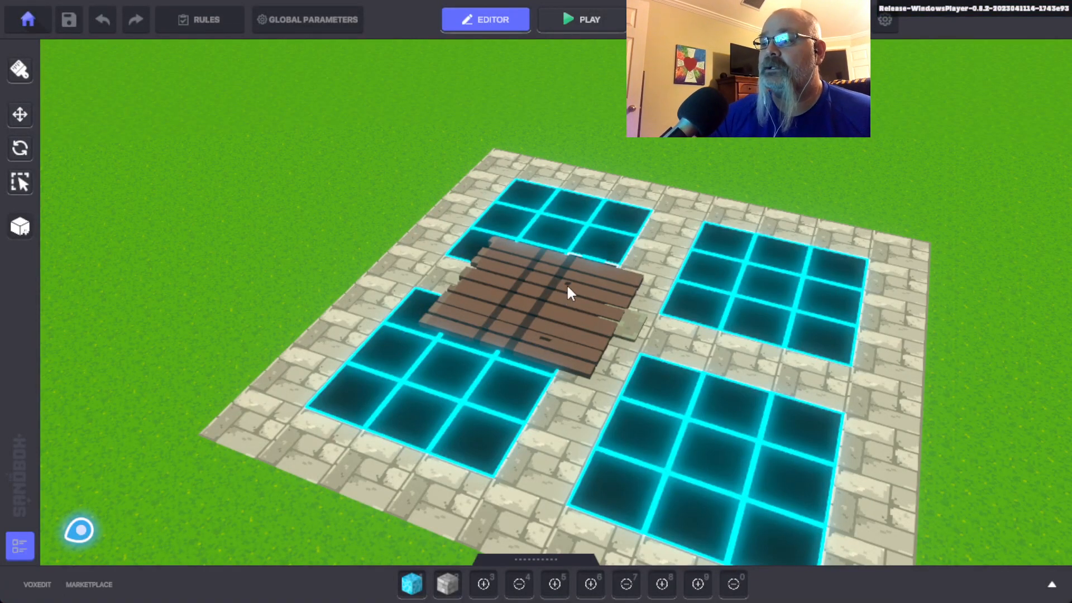
Duplicate the Wooden Fence and place the copy flat over the pit beside the original at X 21.50, Z 63.00
{"action": "left_click", "coordinate": [488, 311]}
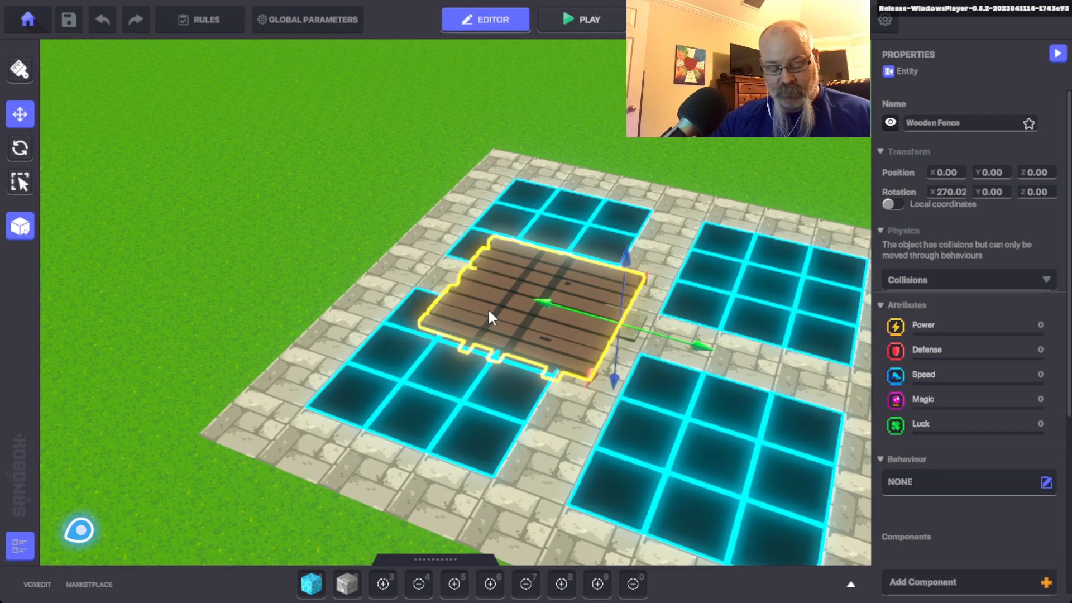
{"action": "key", "text": "ctrl+d"}
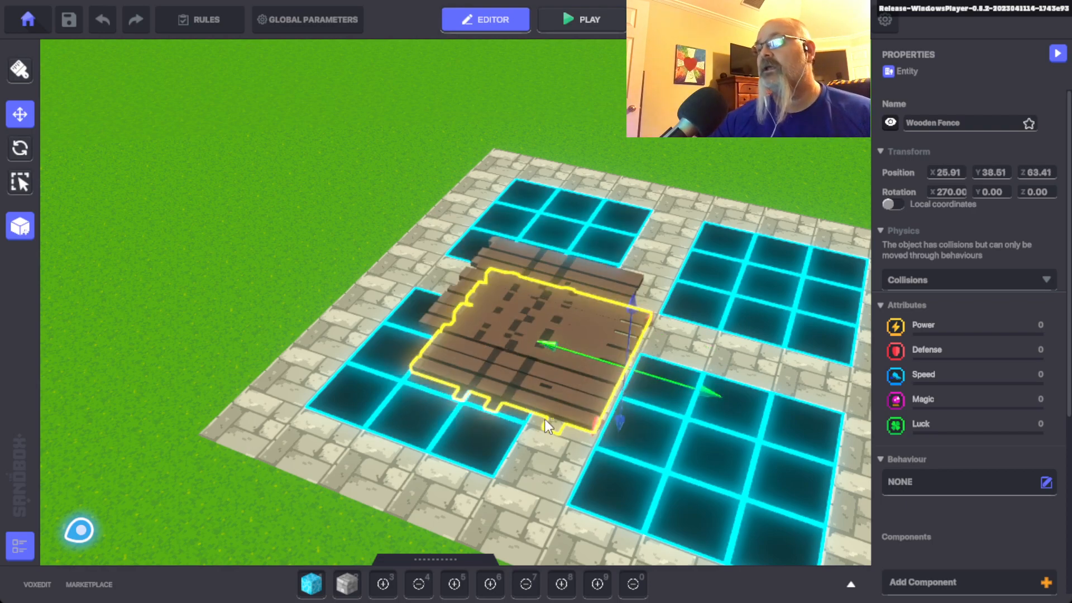
{"action": "left_click_drag", "start_coordinate": [600, 423], "coordinate": [648, 257]}
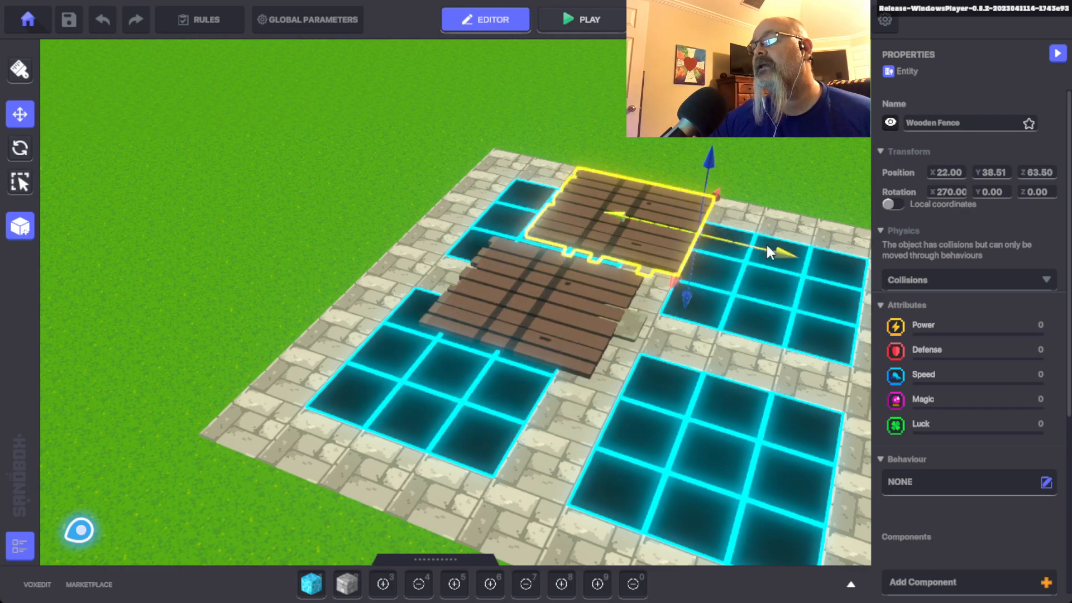
{"action": "left_click_drag", "start_coordinate": [788, 255], "coordinate": [774, 245]}
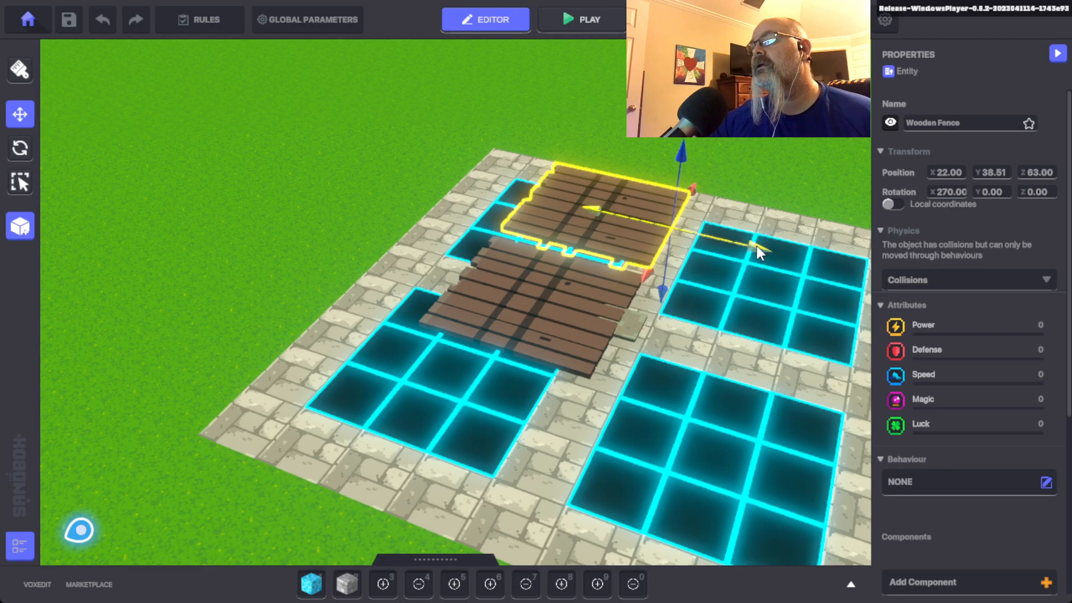
{"action": "right_click_drag", "start_coordinate": [707, 260], "coordinate": [613, 357]}
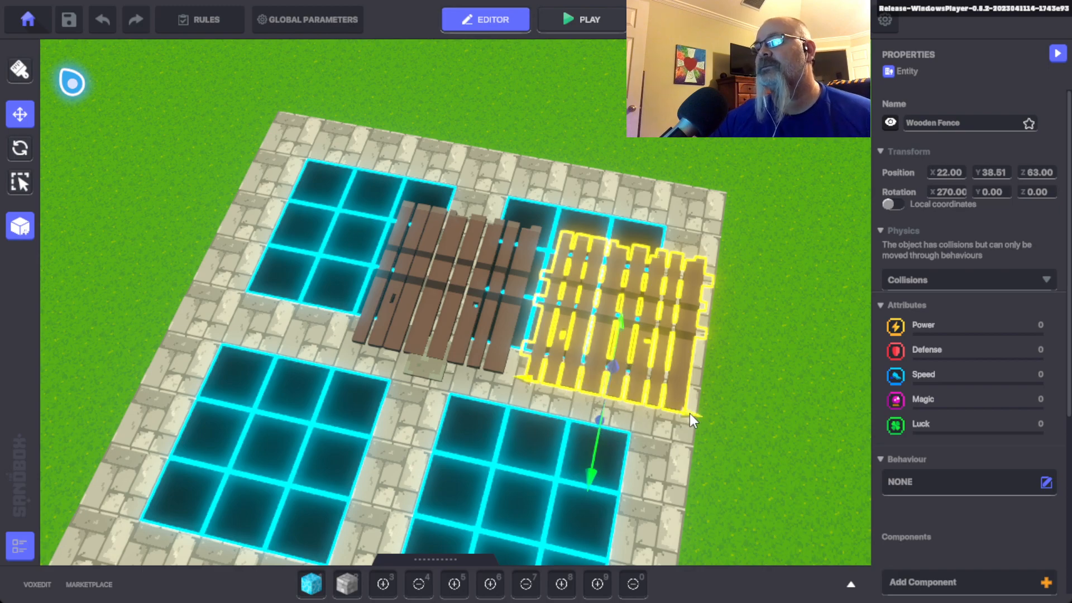
{"action": "left_click_drag", "start_coordinate": [688, 413], "coordinate": [736, 416]}
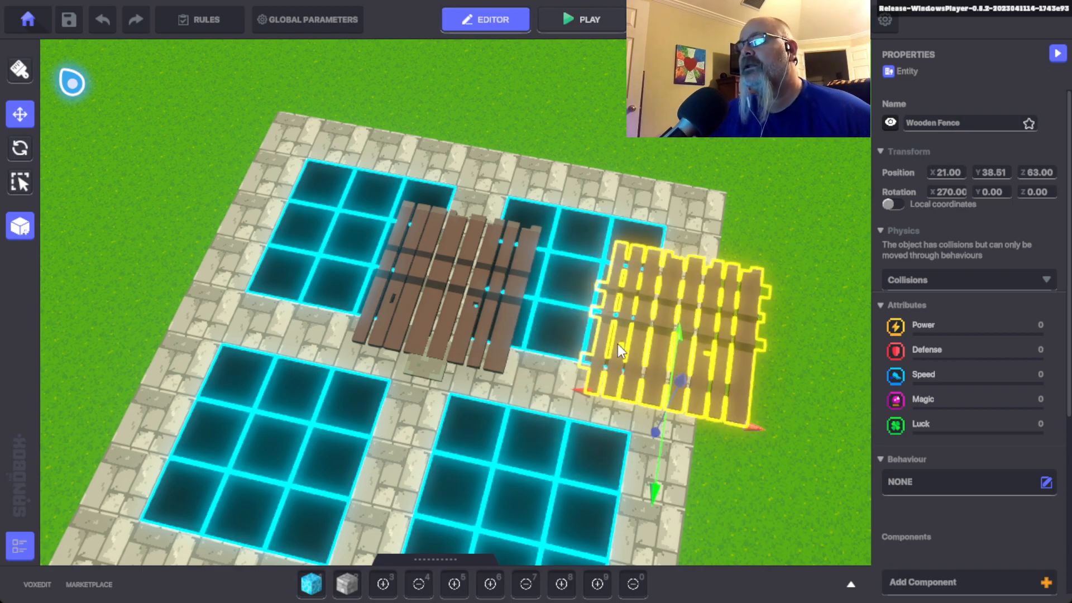
{"action": "left_click_drag", "start_coordinate": [753, 428], "coordinate": [708, 426]}
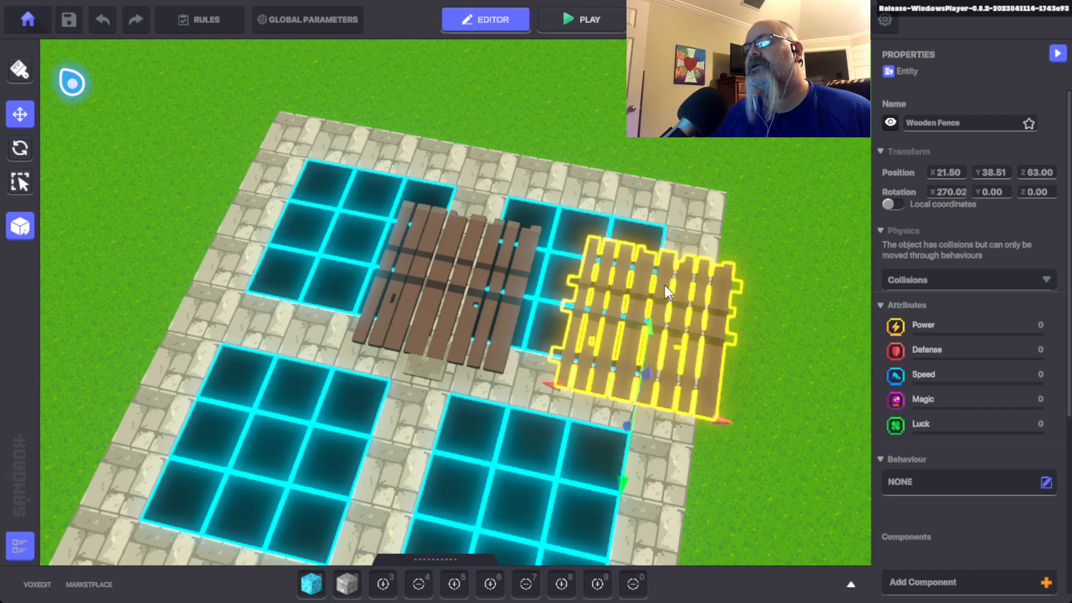
Tilt the duplicated Wooden Fence 45 degrees sideways, giving it a rotation of X 315.00, Y 270.00, Z 90.00
{"action": "right_click_drag", "start_coordinate": [618, 389], "coordinate": [639, 234]}
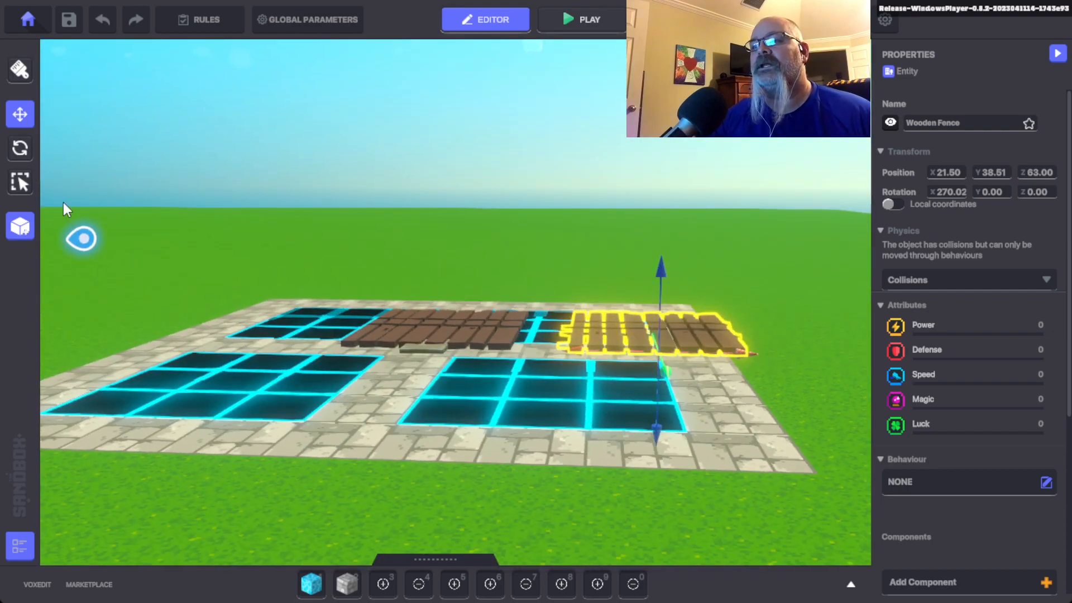
{"action": "left_click", "coordinate": [20, 147]}
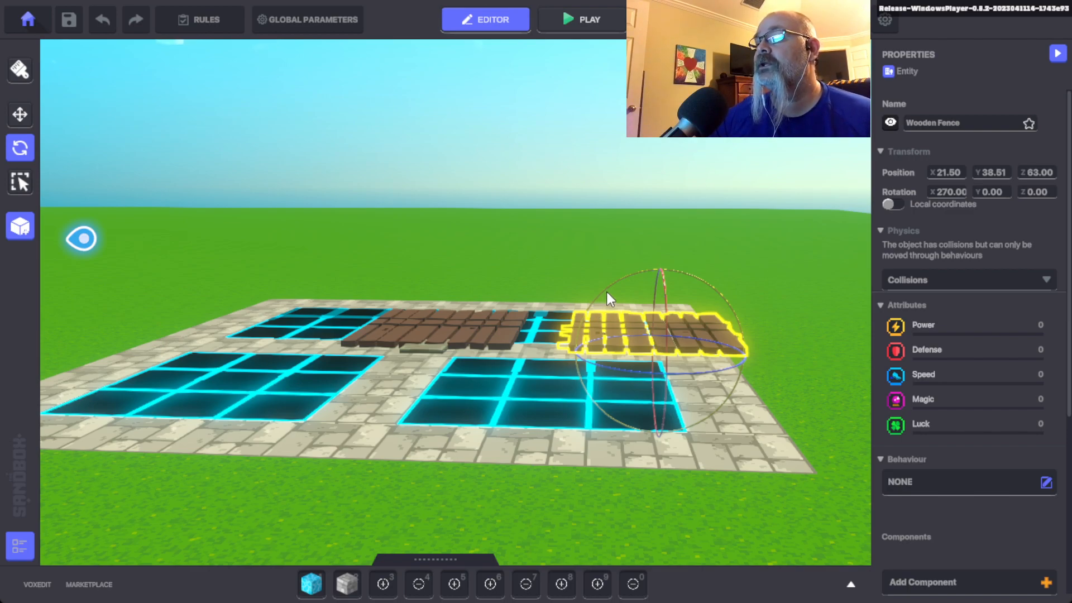
{"action": "left_click_drag", "start_coordinate": [643, 277], "coordinate": [652, 275]}
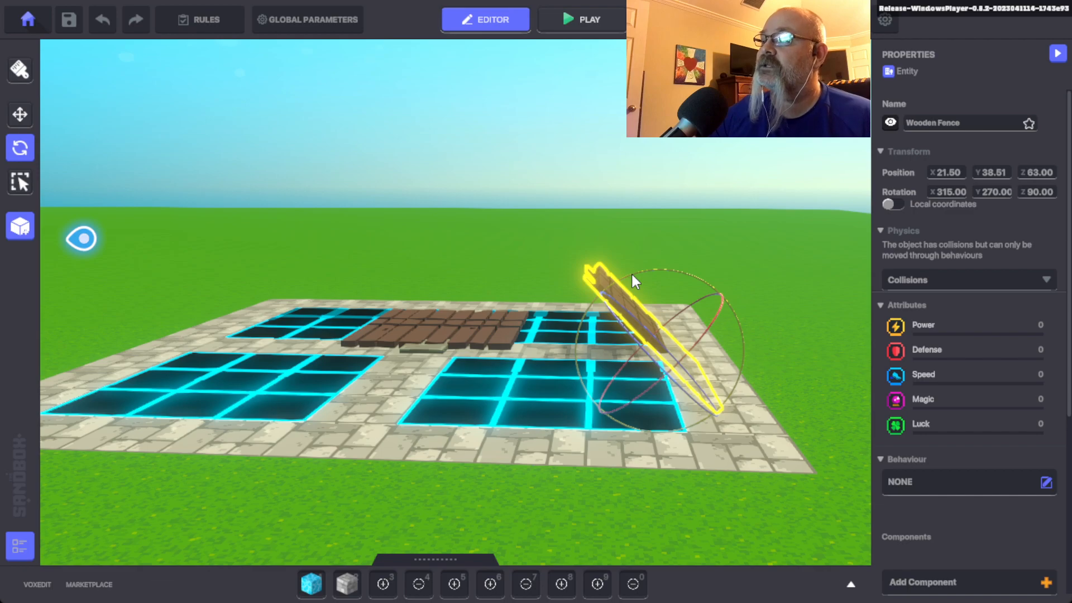
Steepen the duplicated Wooden Fence's tilt to X 320.11 and nest it under the Pivot's Wooden Fence in the hierarchy
{"action": "left_click_drag", "start_coordinate": [633, 276], "coordinate": [644, 272]}
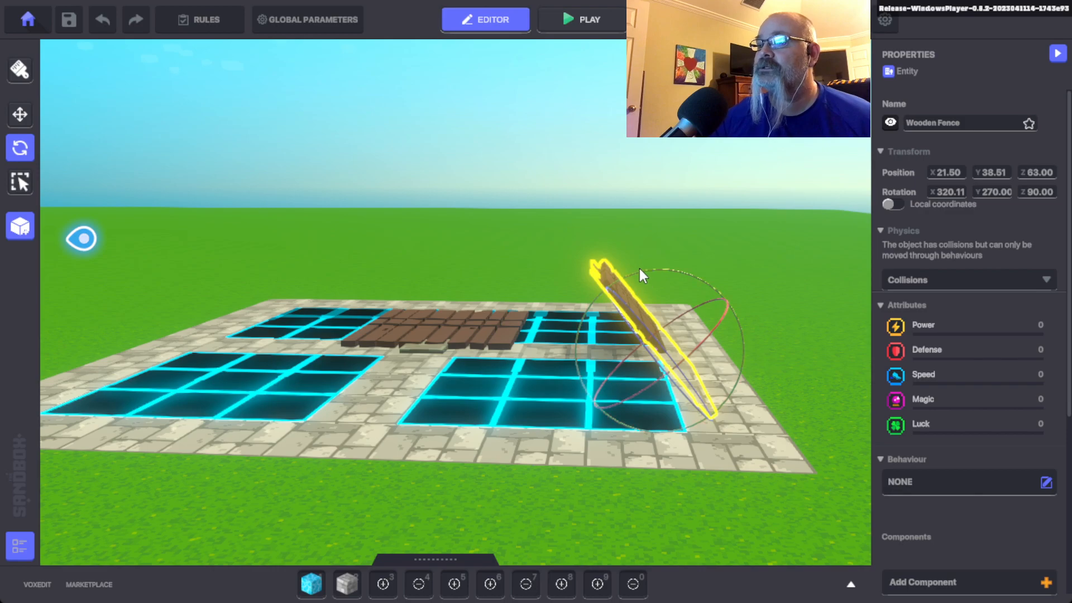
{"action": "left_click", "coordinate": [20, 545]}
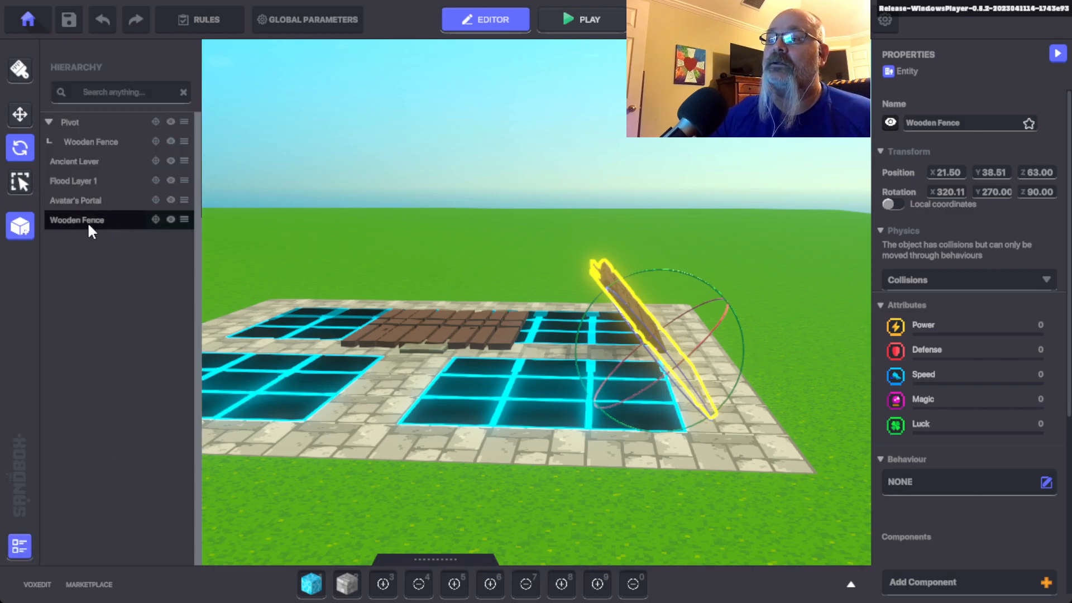
{"action": "left_click", "coordinate": [156, 219]}
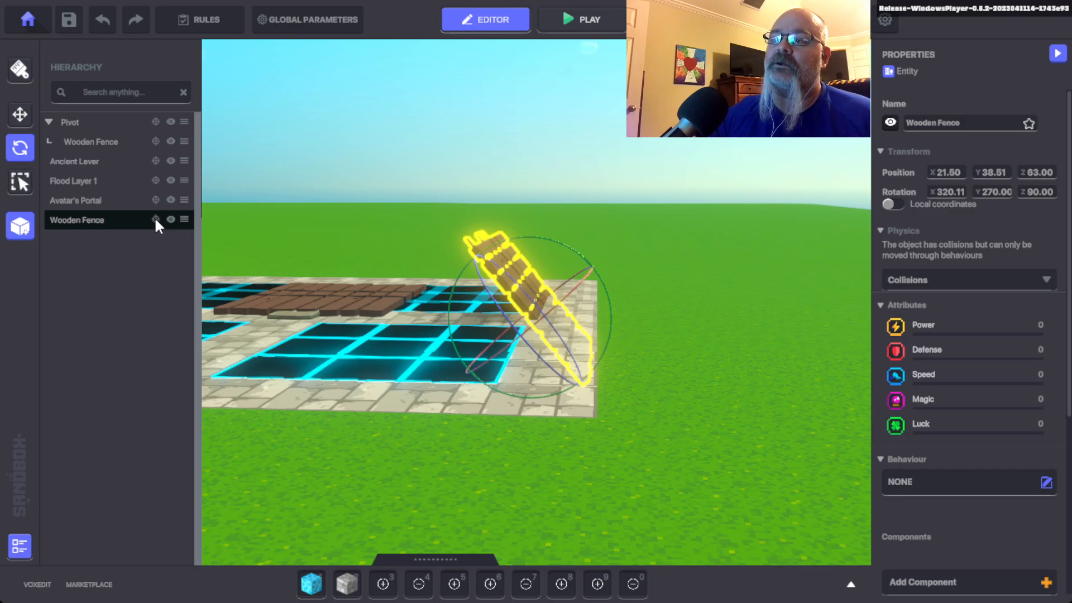
{"action": "left_click_drag", "start_coordinate": [154, 217], "coordinate": [103, 143]}
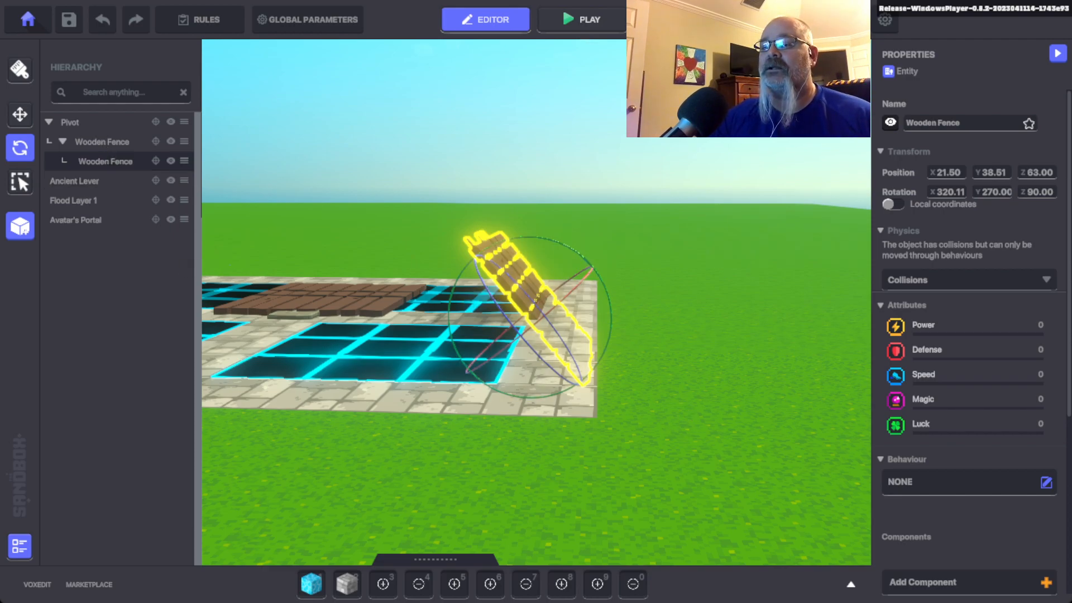
{"action": "left_click", "coordinate": [20, 547]}
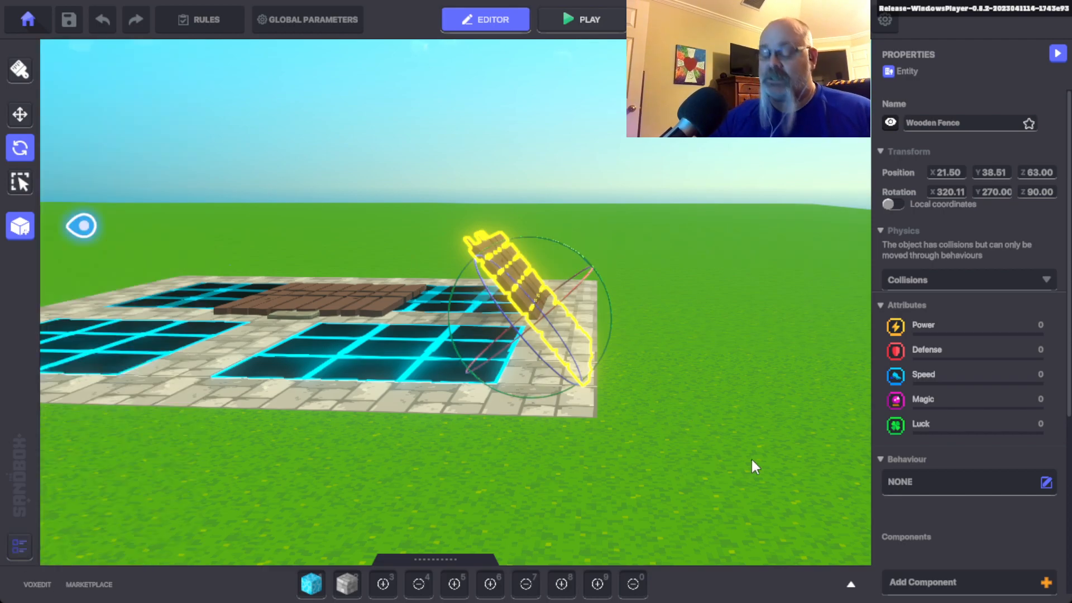
Play-test the nested fences and run the avatar over to the pits
{"action": "key", "text": "ctrl+p"}
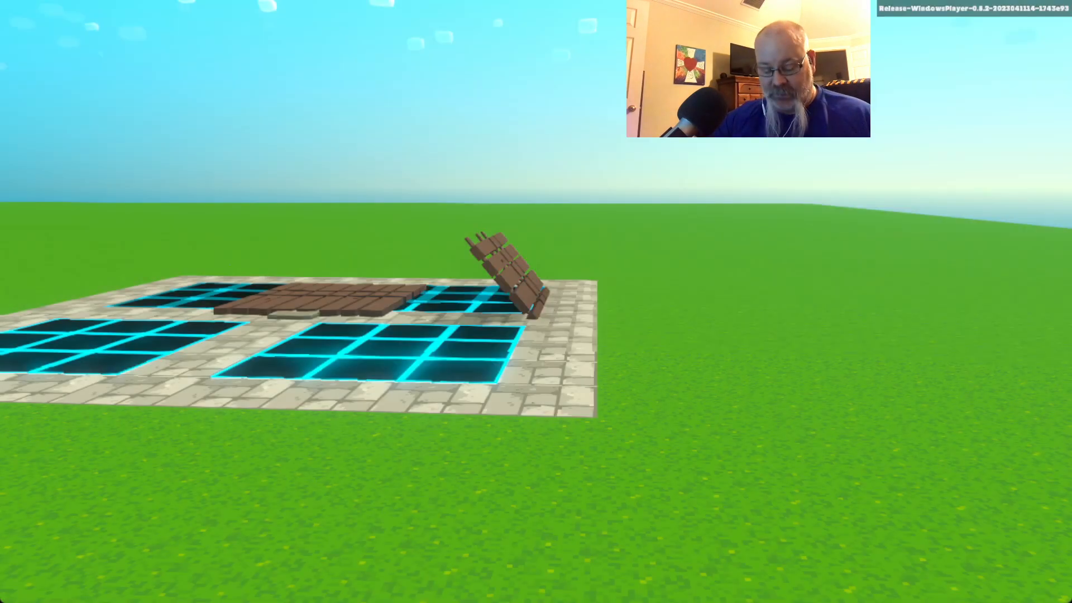
{"action": "key", "text": "w"}
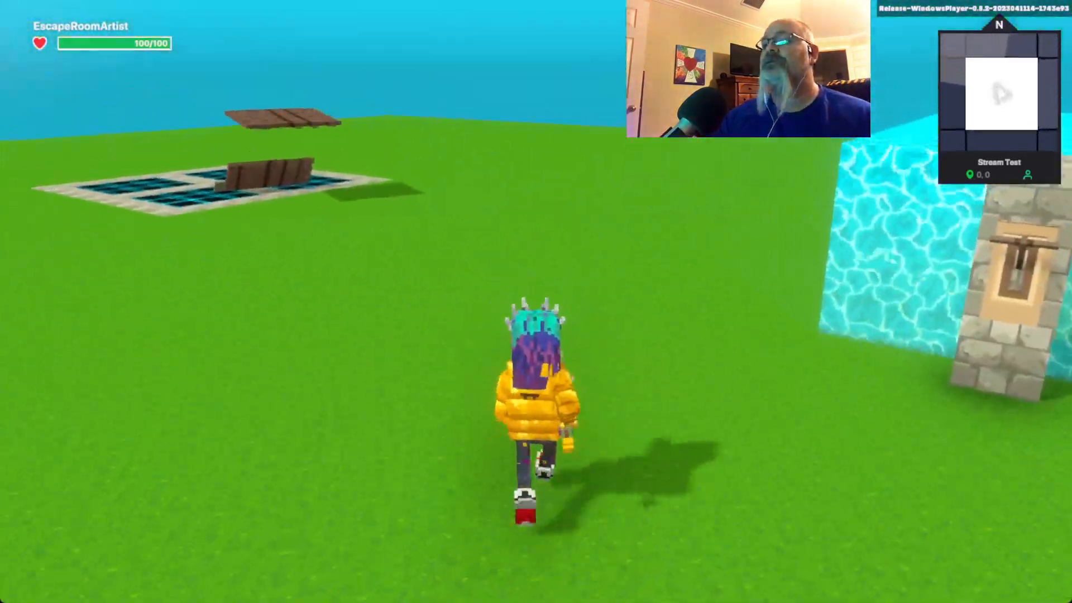
{"action": "key", "text": "w"}
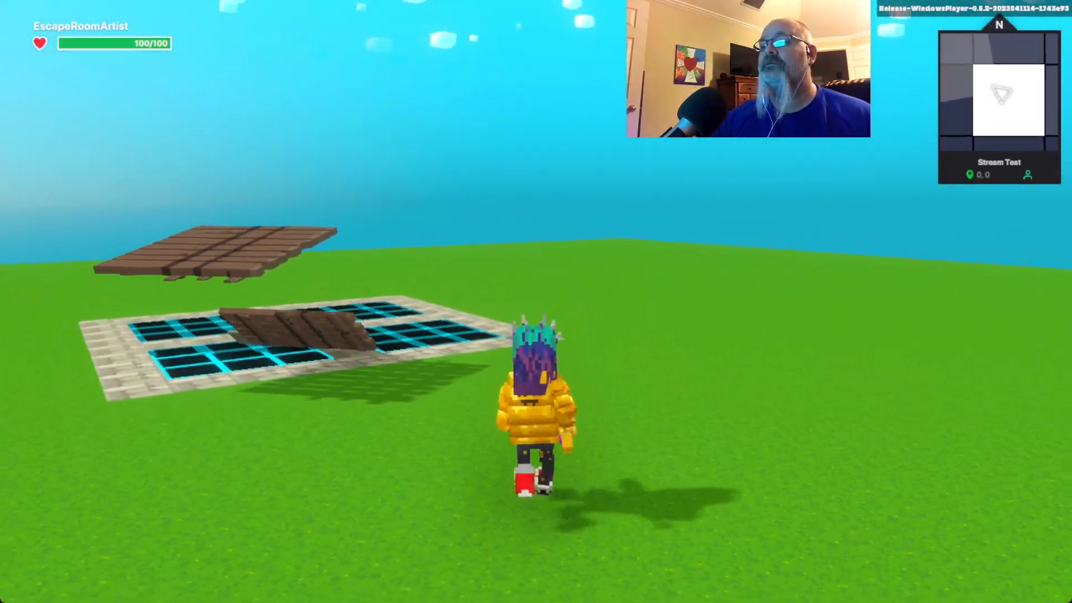
{"action": "key", "text": "w"}
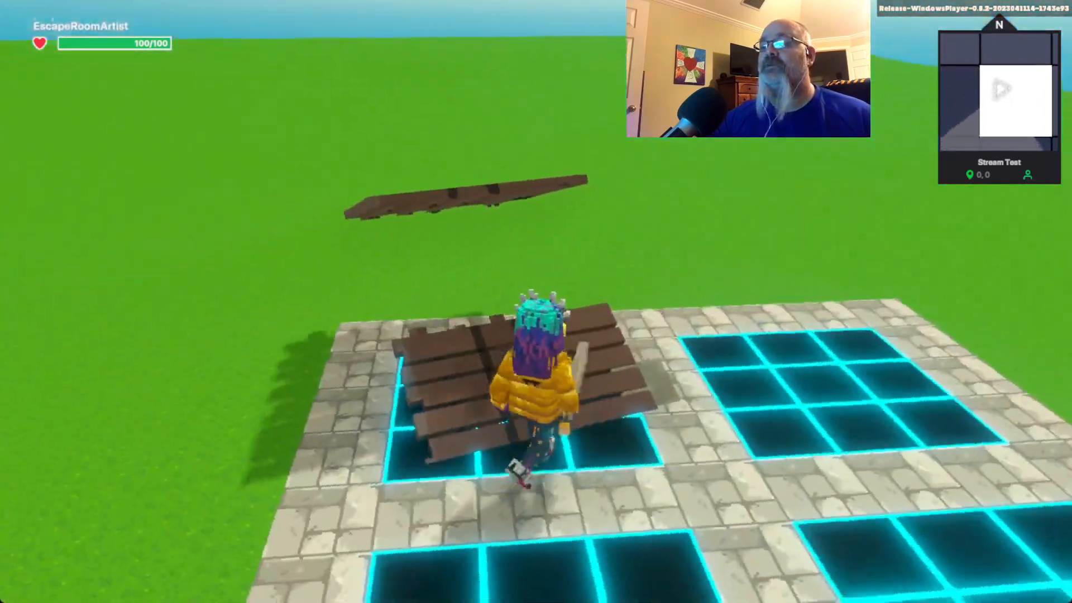
Climb the tilted fence with the avatar, try to jump onto the other fence, and return to the editor
{"action": "key", "text": "w"}
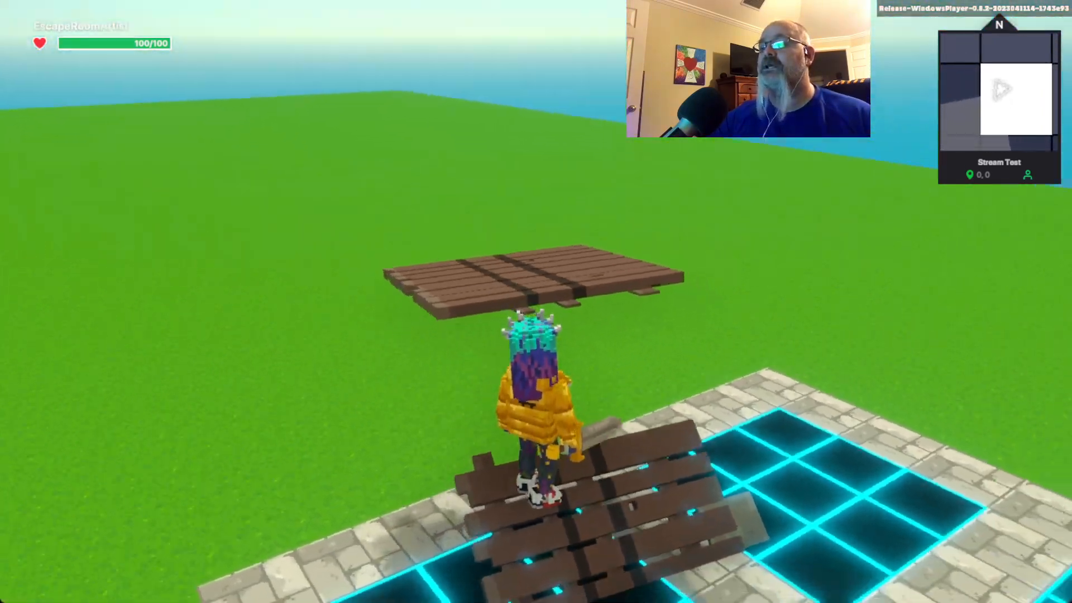
{"action": "key", "text": "s"}
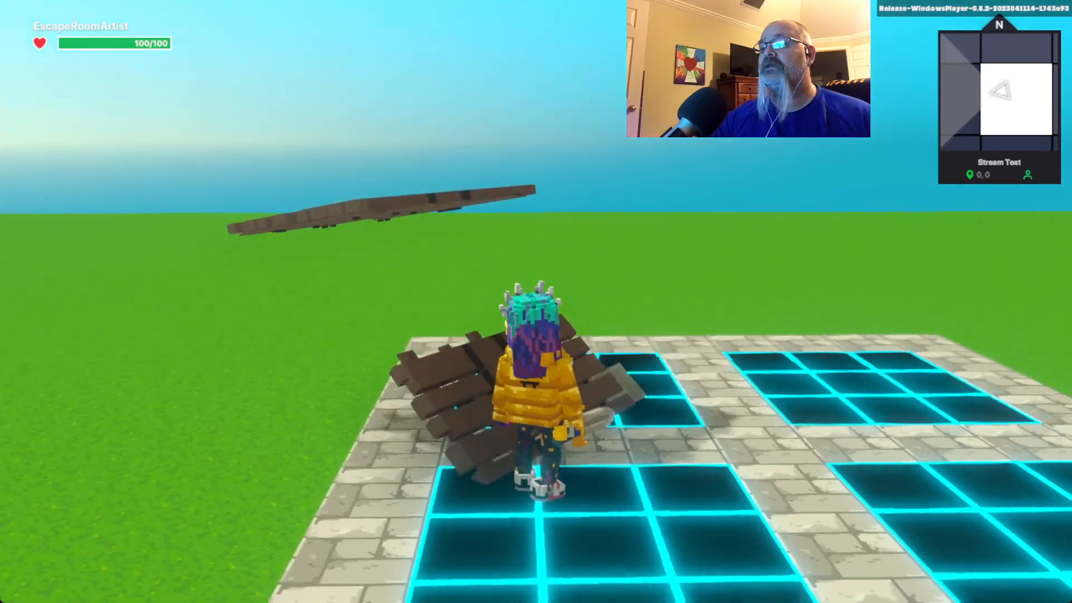
{"action": "key", "text": "w"}
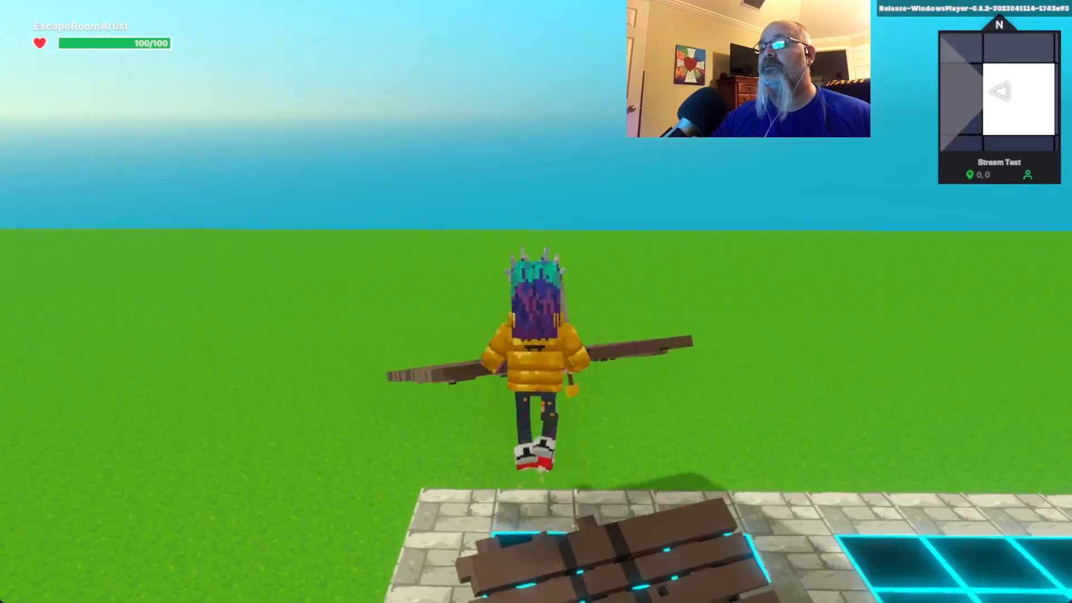
{"action": "key", "text": "s"}
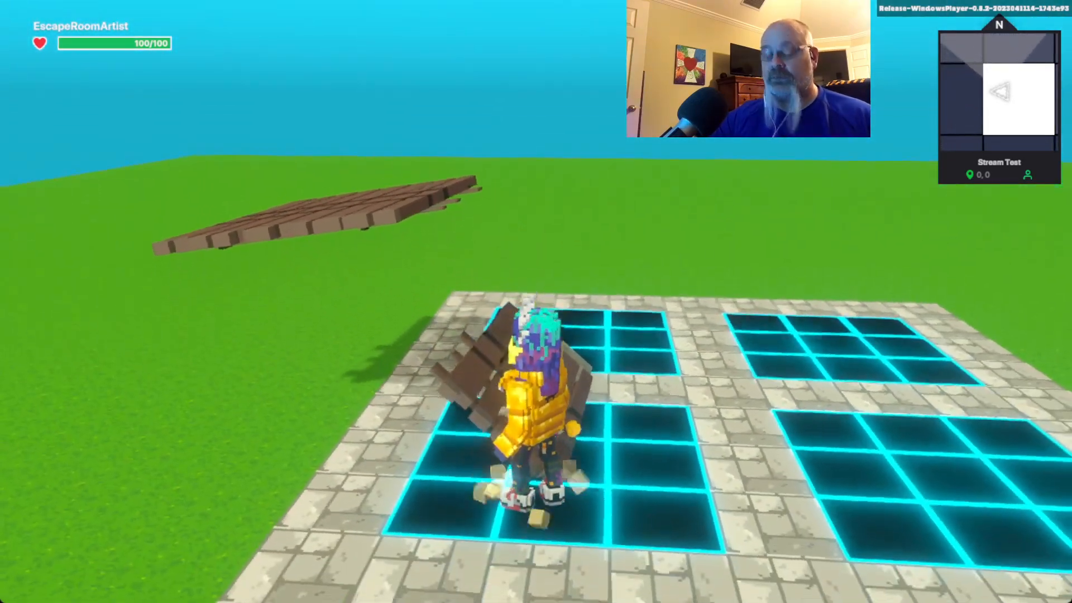
{"action": "key", "text": "Escape"}
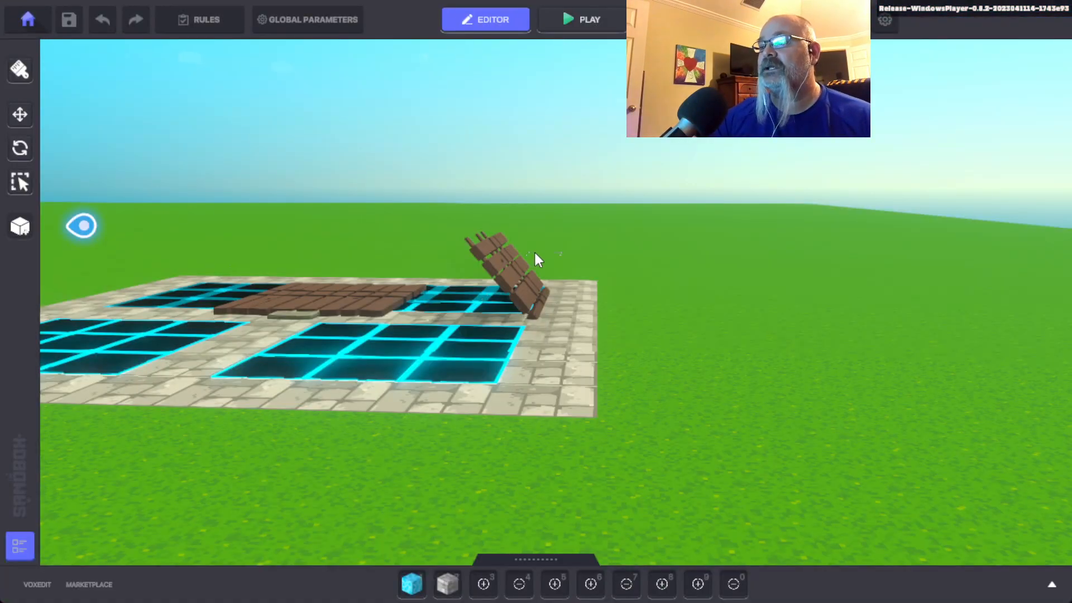
Delete the tilted Wooden Fence beside the flat one and hide the hierarchy
{"action": "left_click", "coordinate": [505, 264]}
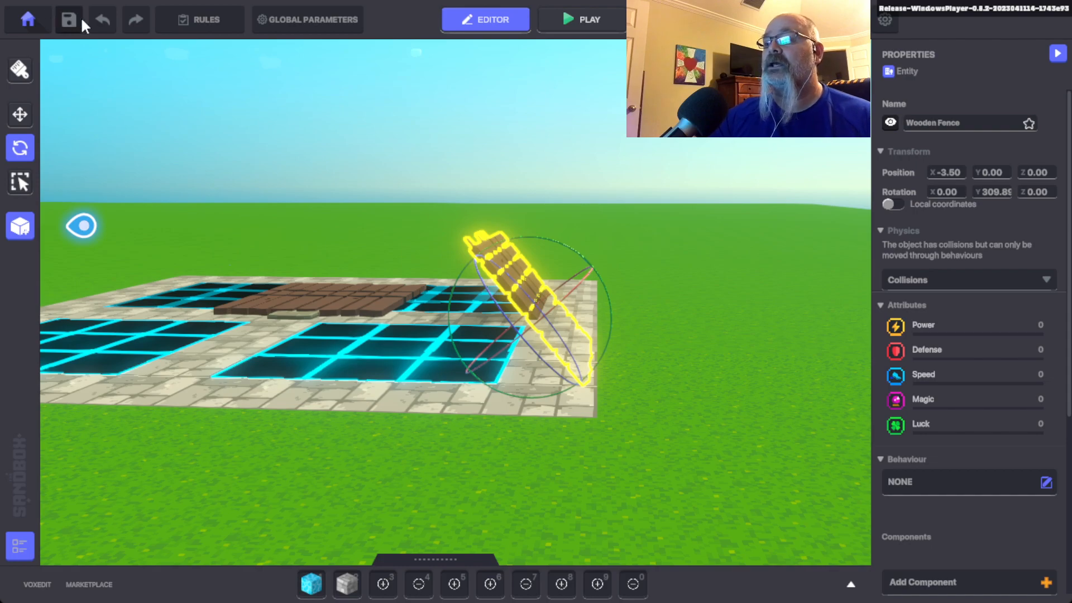
{"action": "key", "text": "Delete"}
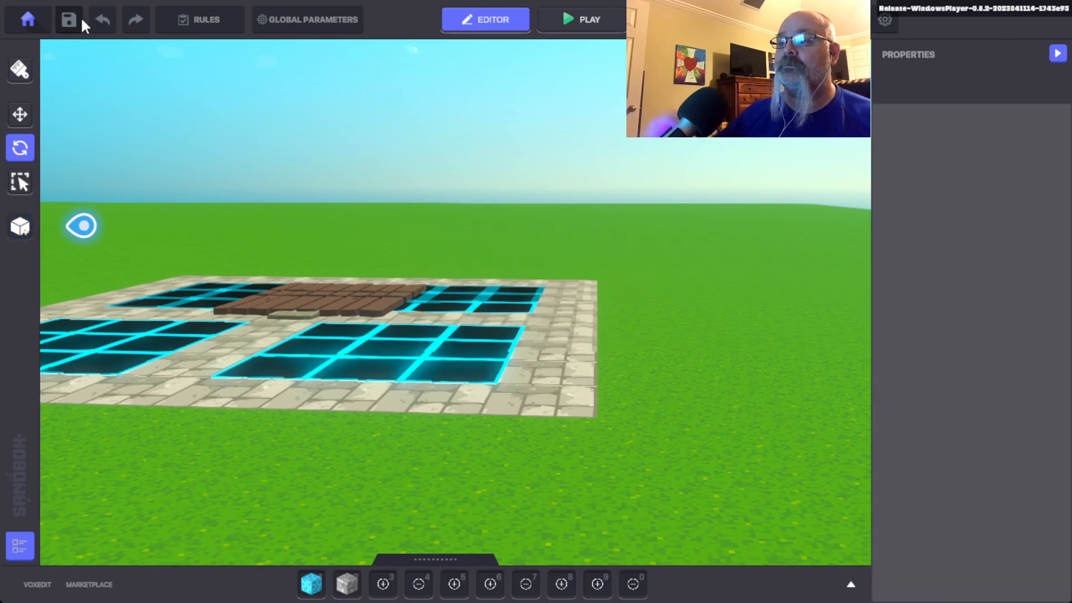
{"action": "left_click", "coordinate": [17, 547]}
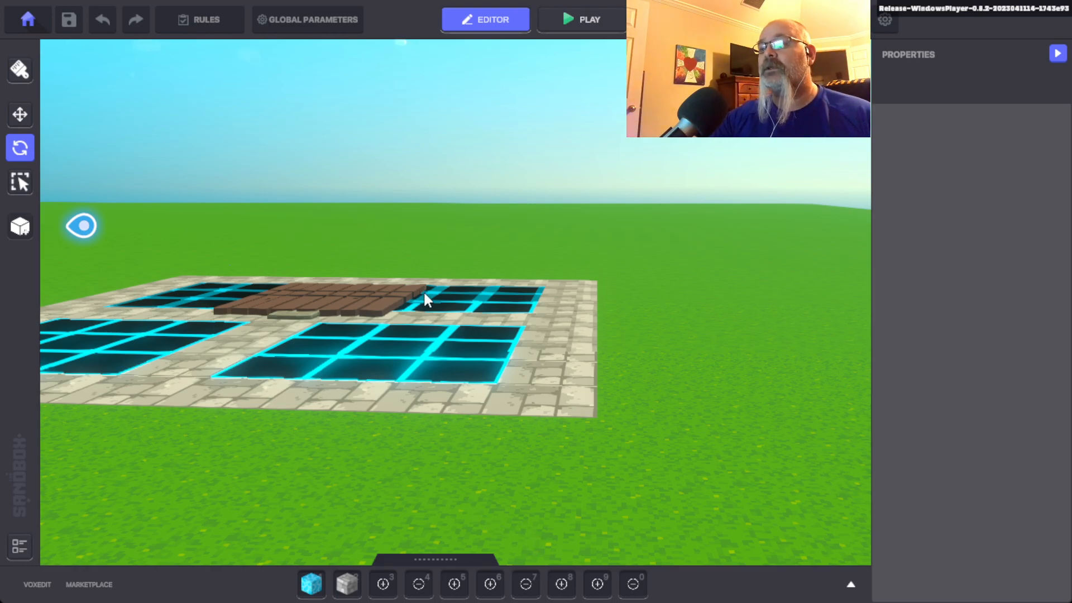
Duplicate the flat Wooden Fence again and place the copy beside it at X 21.50, Z 63.00
{"action": "left_click", "coordinate": [380, 298]}
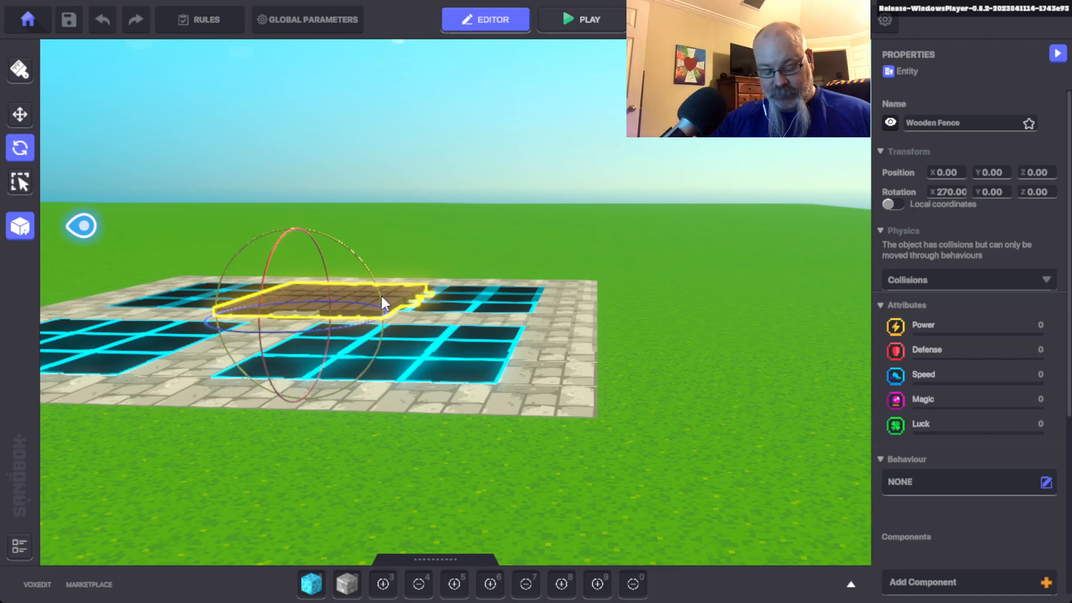
{"action": "key", "text": "ctrl+d"}
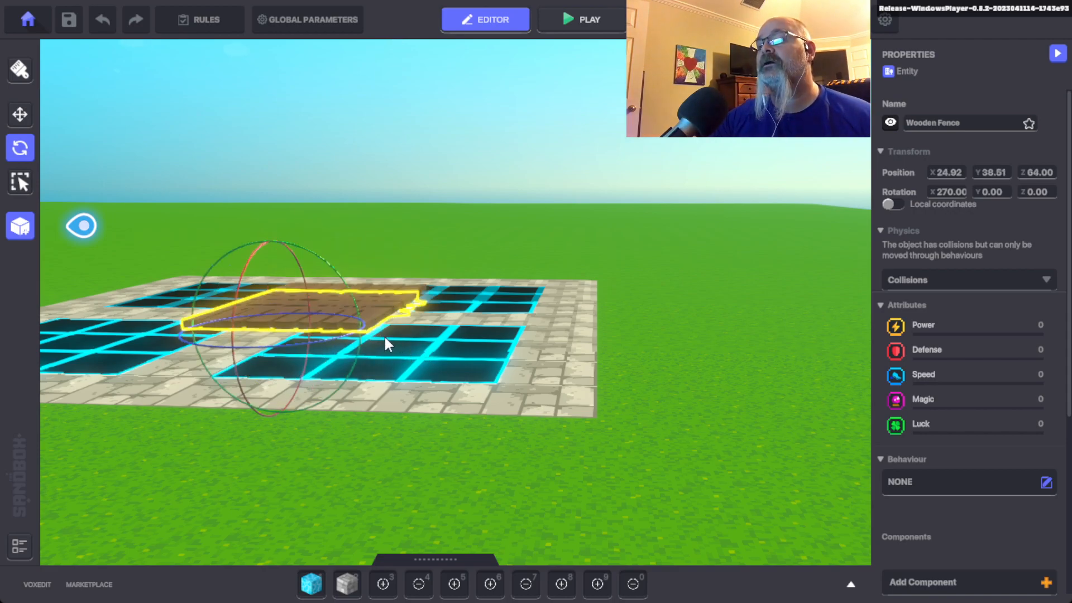
{"action": "left_click", "coordinate": [20, 113]}
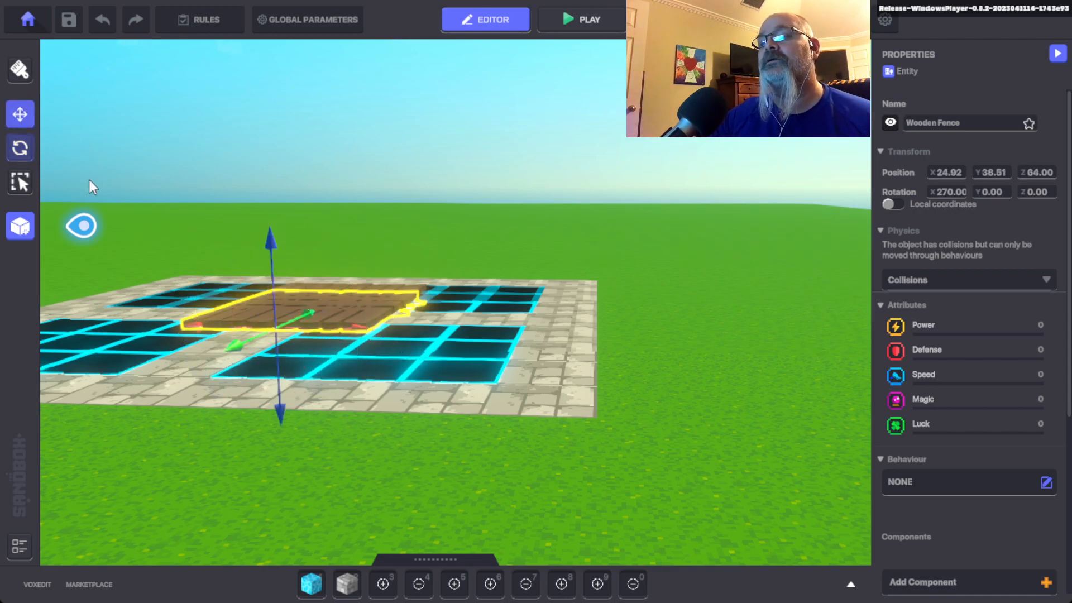
{"action": "left_click_drag", "start_coordinate": [354, 324], "coordinate": [583, 359]}
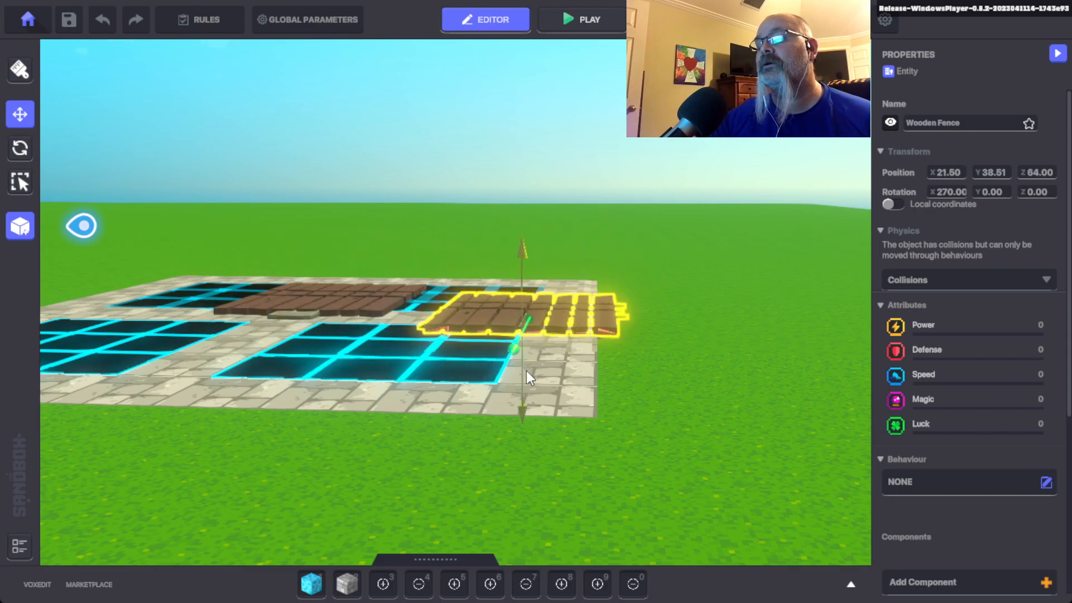
{"action": "right_click_drag", "start_coordinate": [522, 381], "coordinate": [524, 502]}
{"action": "left_click_drag", "start_coordinate": [514, 398], "coordinate": [519, 329]}
{"action": "right_click_drag", "start_coordinate": [584, 316], "coordinate": [601, 346]}
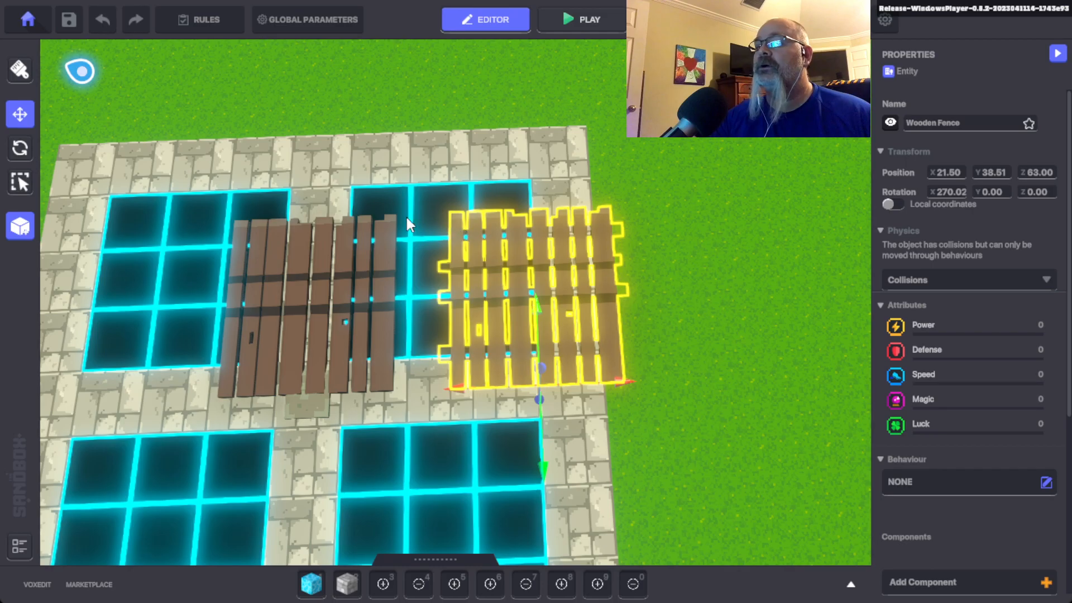
Tilt the new Wooden Fence copy sideways to a rotation of X 310.84, Y 270.00, Z 90.00
{"action": "left_click", "coordinate": [21, 148]}
{"action": "right_click_drag", "start_coordinate": [625, 495], "coordinate": [558, 318]}
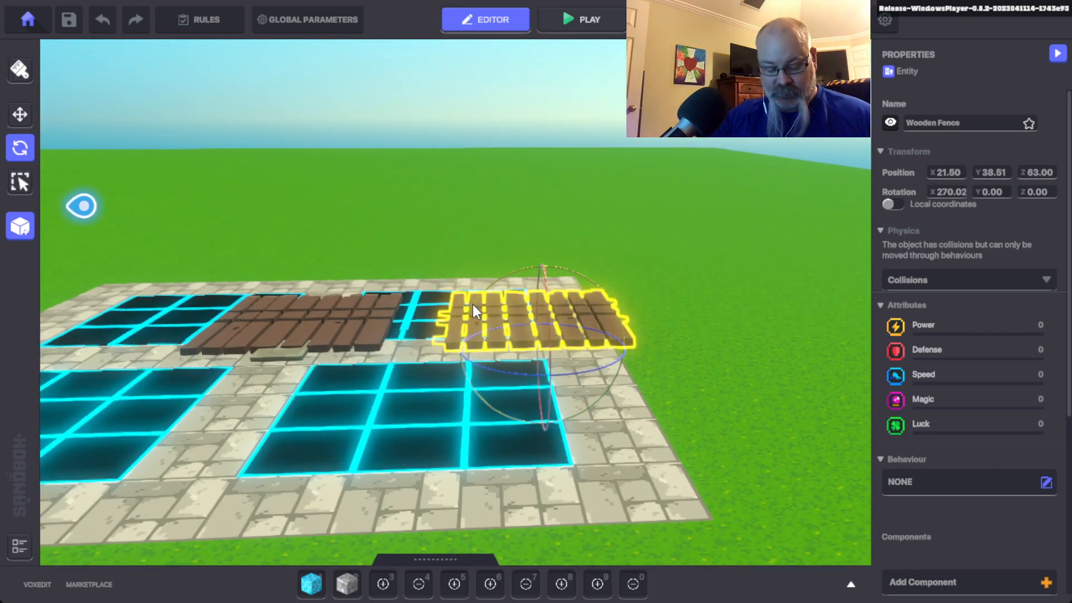
{"action": "left_click_drag", "start_coordinate": [520, 275], "coordinate": [540, 274]}
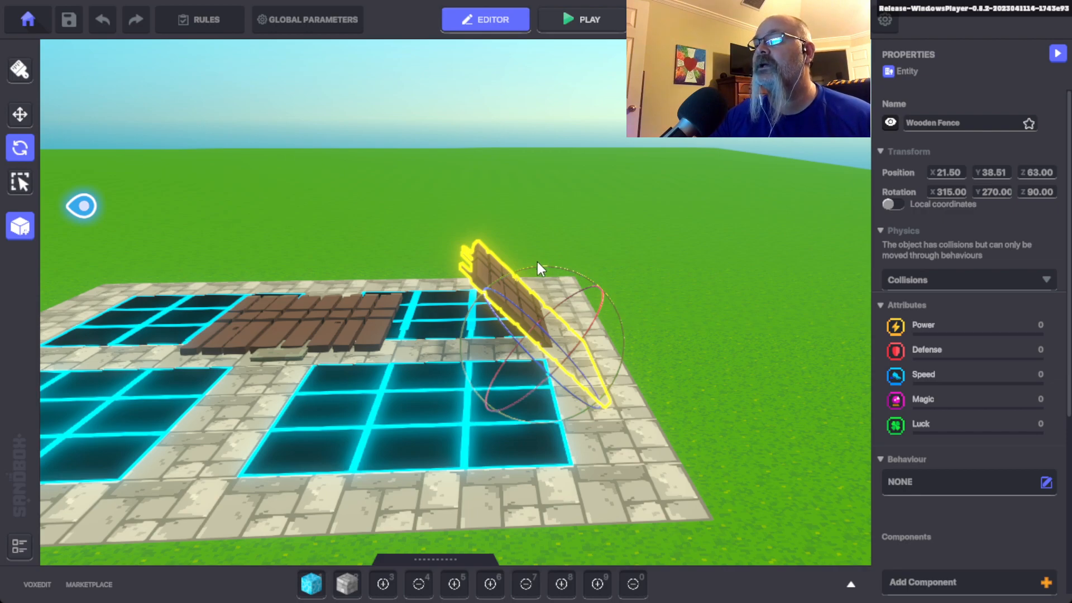
{"action": "left_click_drag", "start_coordinate": [541, 267], "coordinate": [530, 267]}
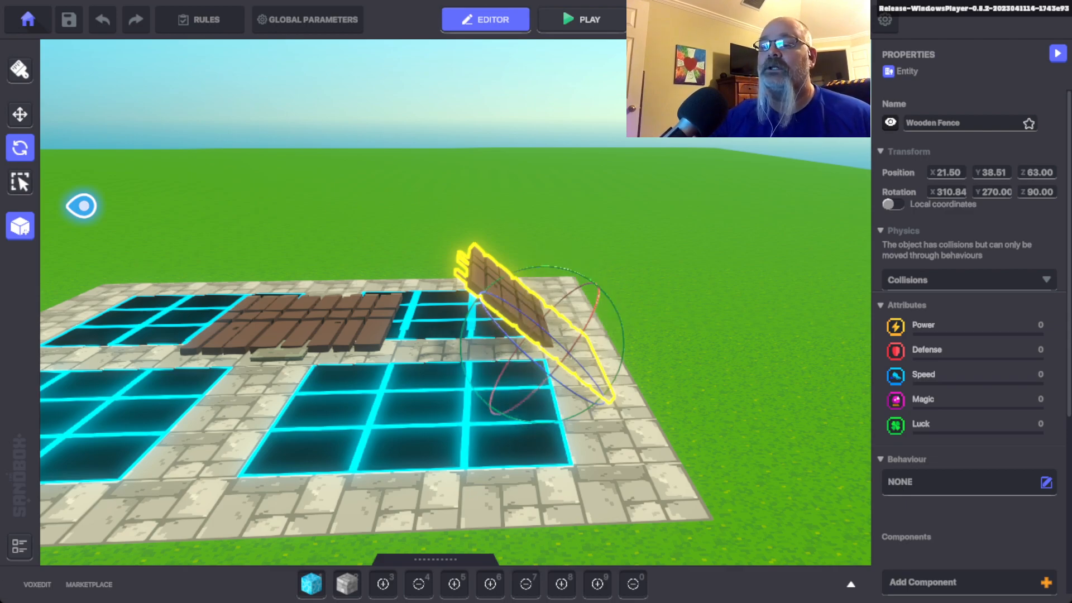
Nest the newly tilted Wooden Fence under the Pivot's Wooden Fence in the hierarchy, then hide the hierarchy
{"action": "left_click", "coordinate": [19, 546]}
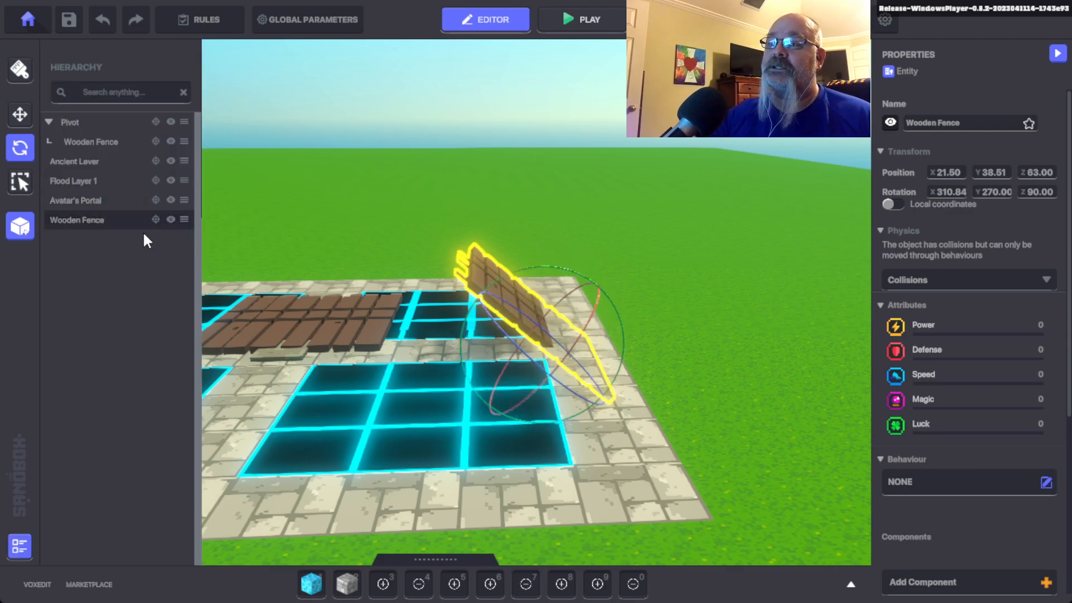
{"action": "left_click", "coordinate": [154, 218]}
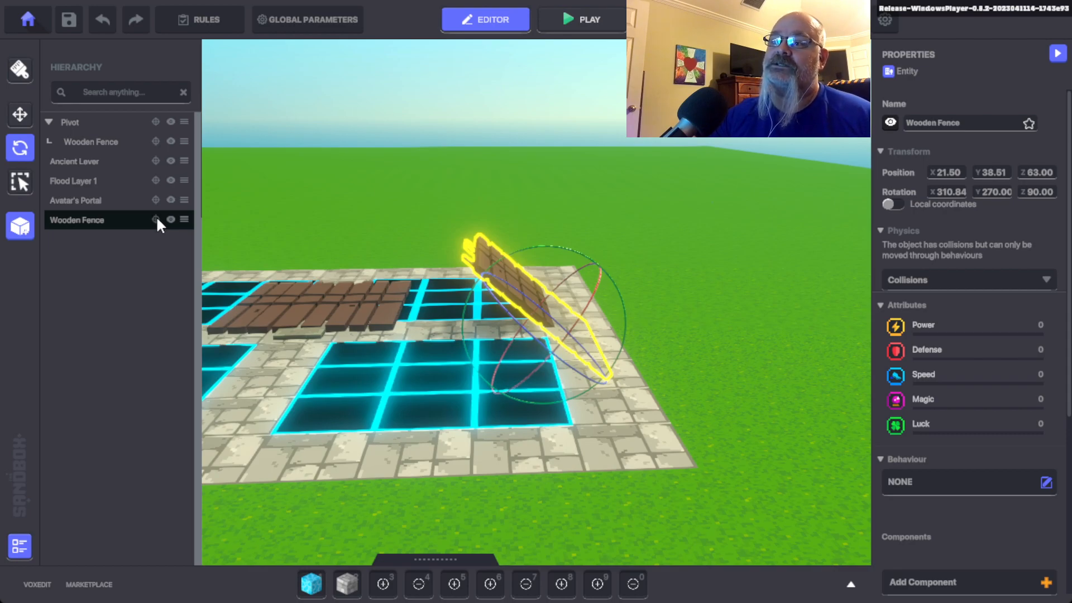
{"action": "left_click_drag", "start_coordinate": [157, 219], "coordinate": [107, 142]}
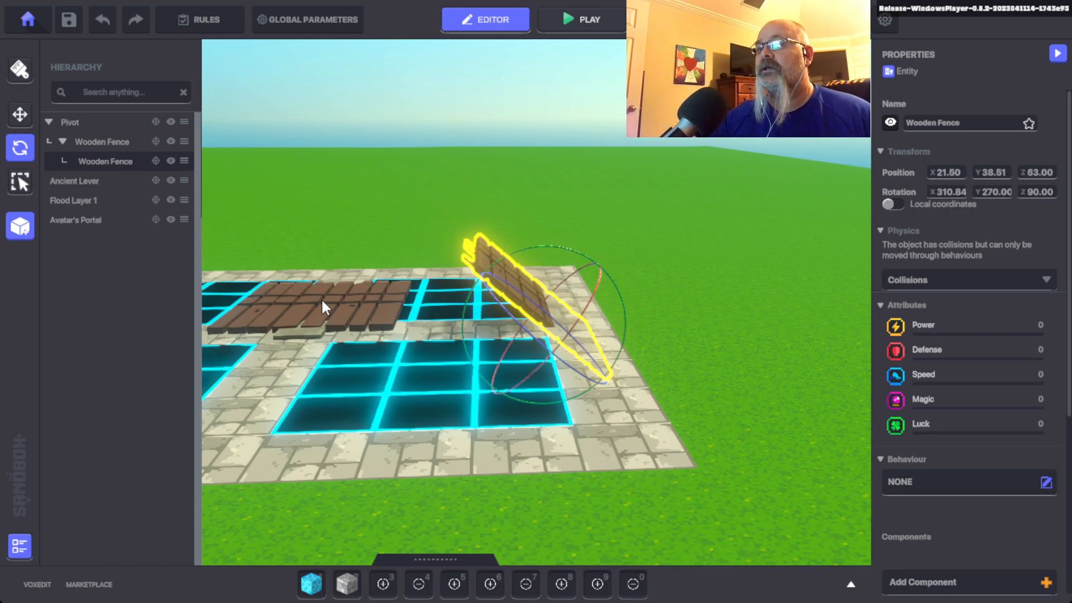
{"action": "left_click", "coordinate": [21, 549]}
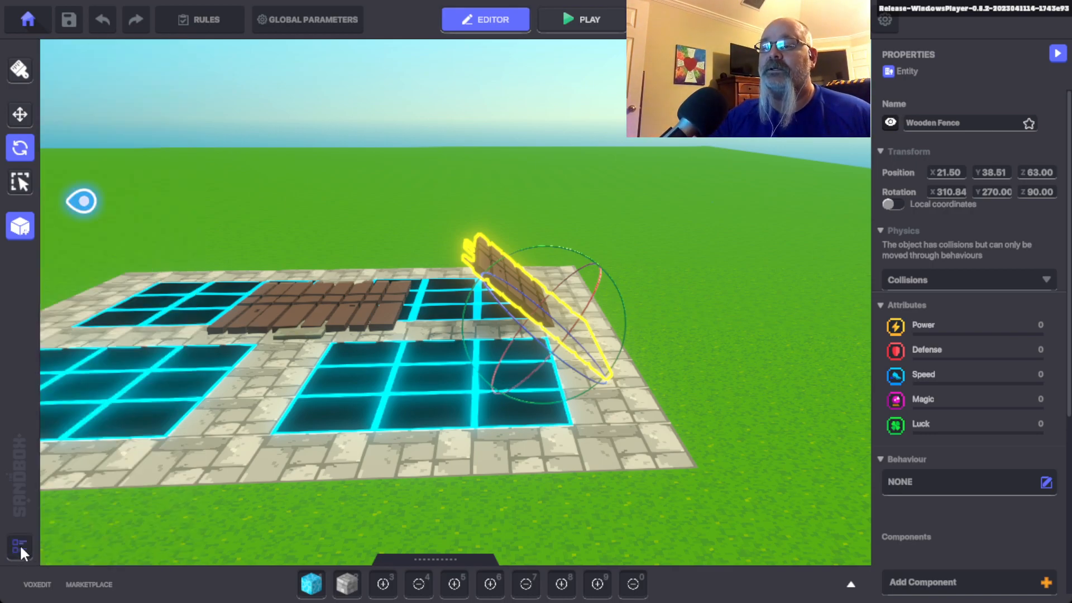
Play-test the revised fence arrangement and run the avatar from the spawn point to the edge of the pits
{"action": "key", "text": "ctrl+p"}
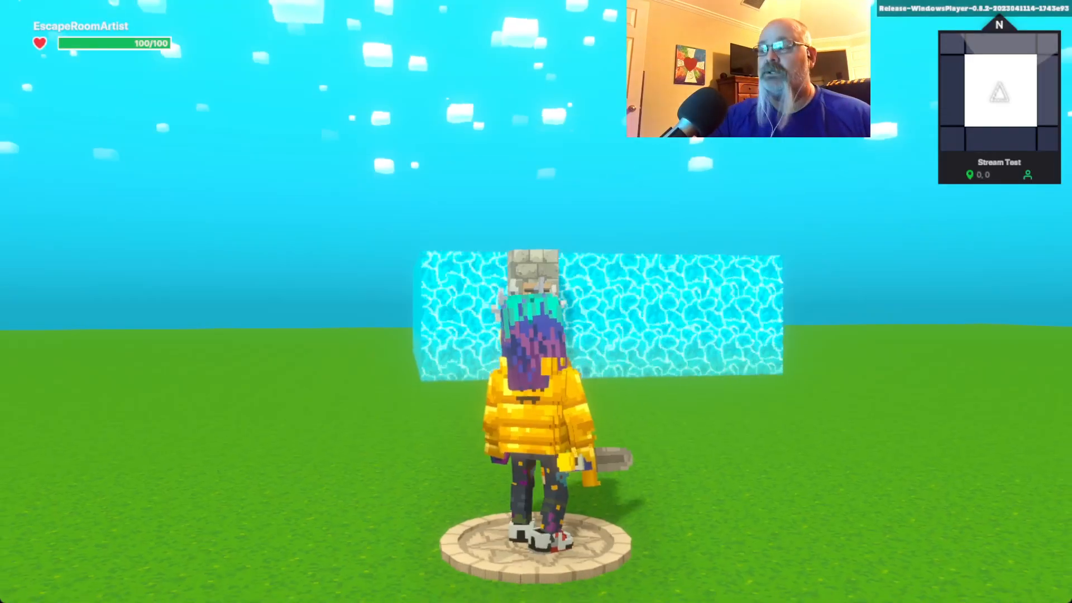
{"action": "key", "text": "w"}
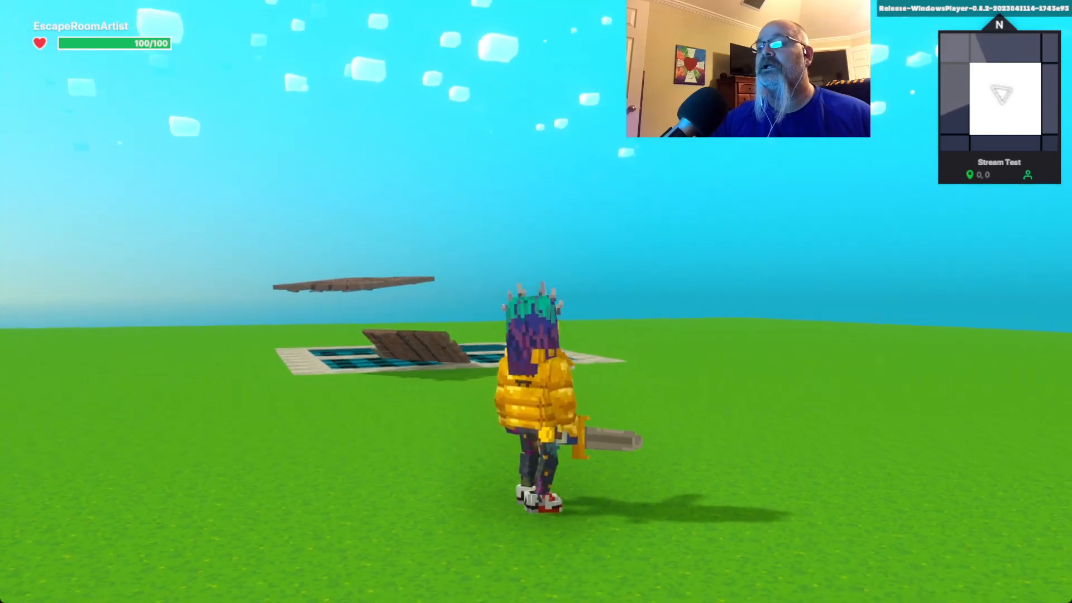
{"action": "key", "text": "w"}
{"action": "key", "text": "w"}
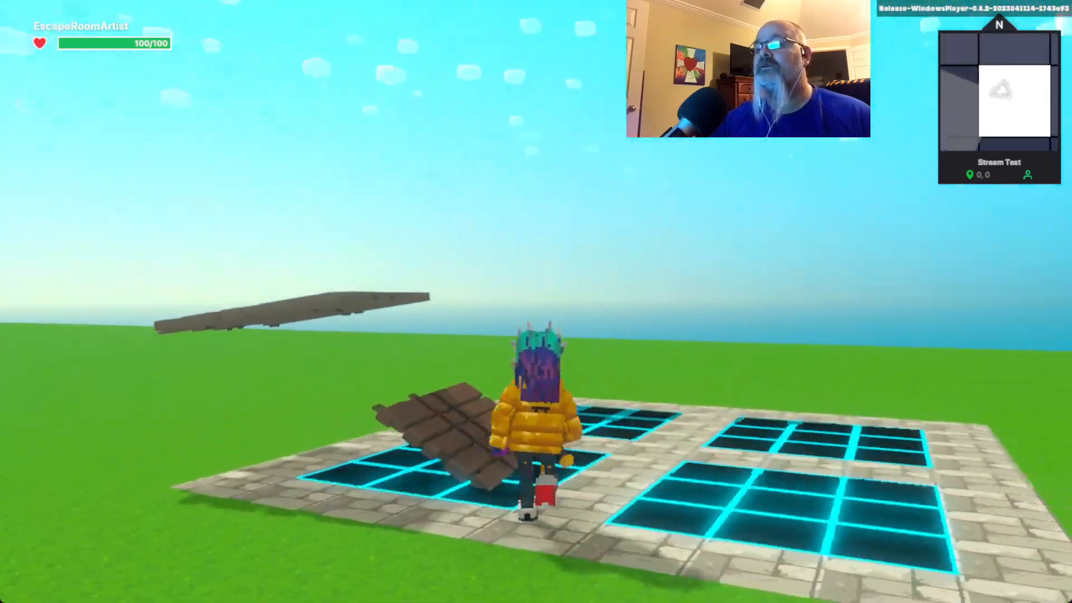
Run the avatar up the tilted fence and jump from it toward the raised flat fence
{"action": "key", "text": "w"}
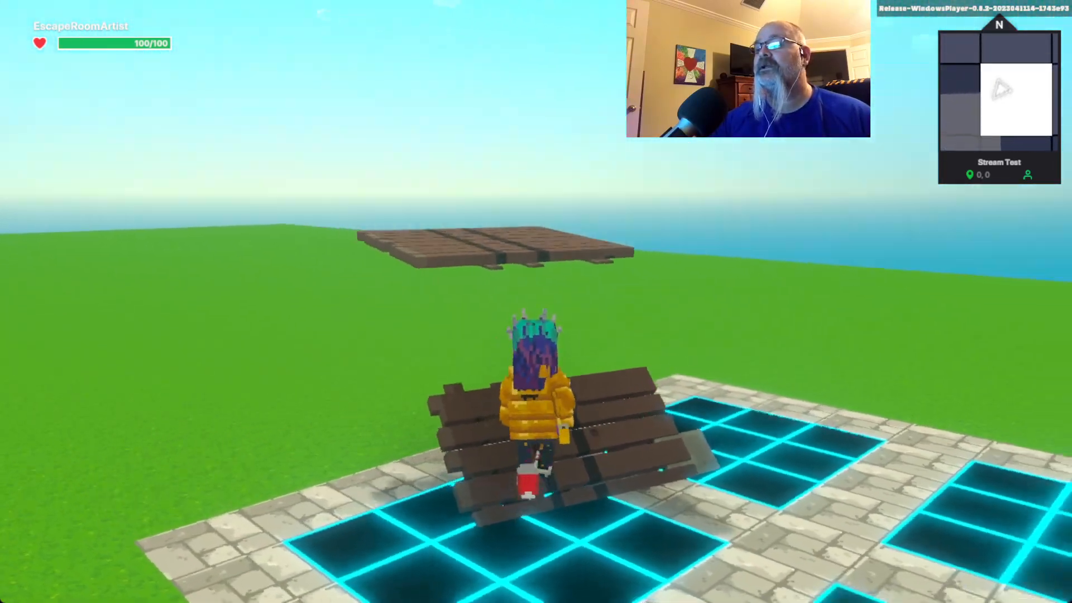
{"action": "key", "text": "w"}
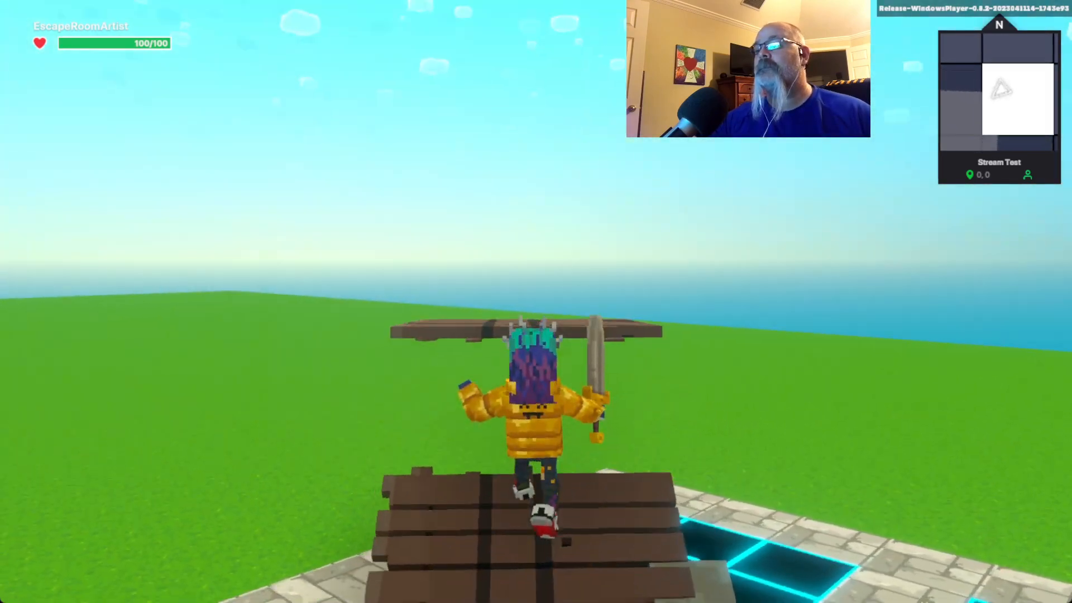
{"action": "key", "text": "w"}
{"action": "key", "text": "space"}
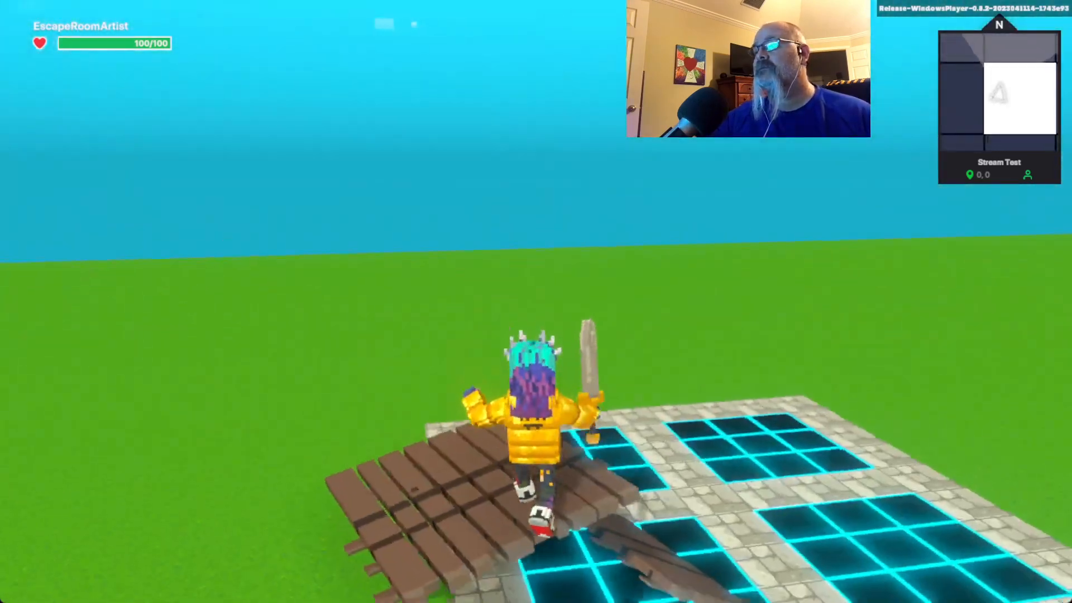
Run the avatar around the pits and back up the tilted fence, then jump onto the raised flat fence
{"action": "key", "text": "w"}
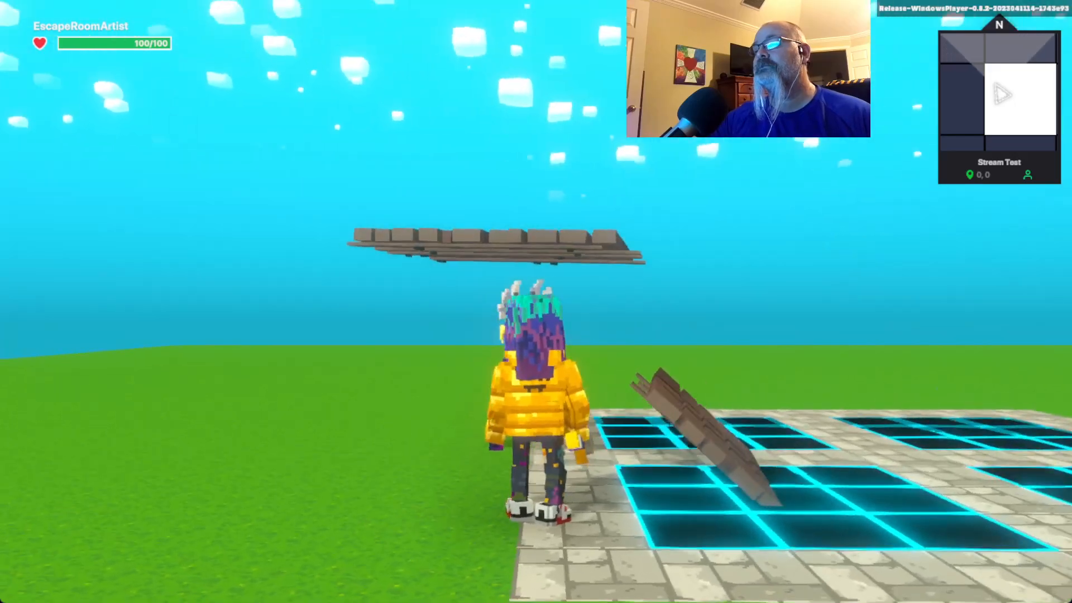
{"action": "key", "text": "w"}
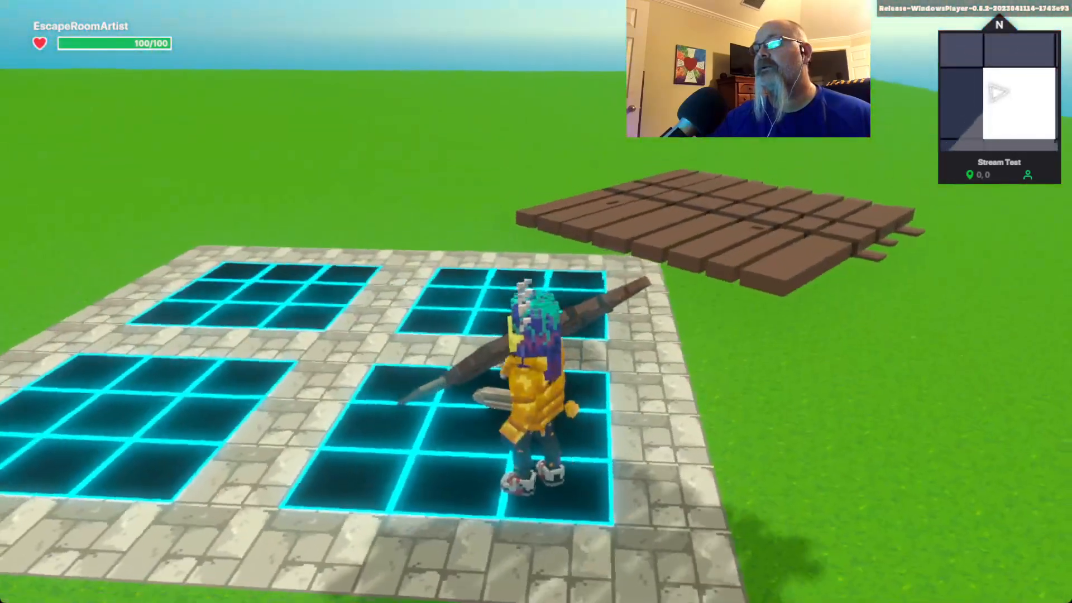
{"action": "key", "text": "w"}
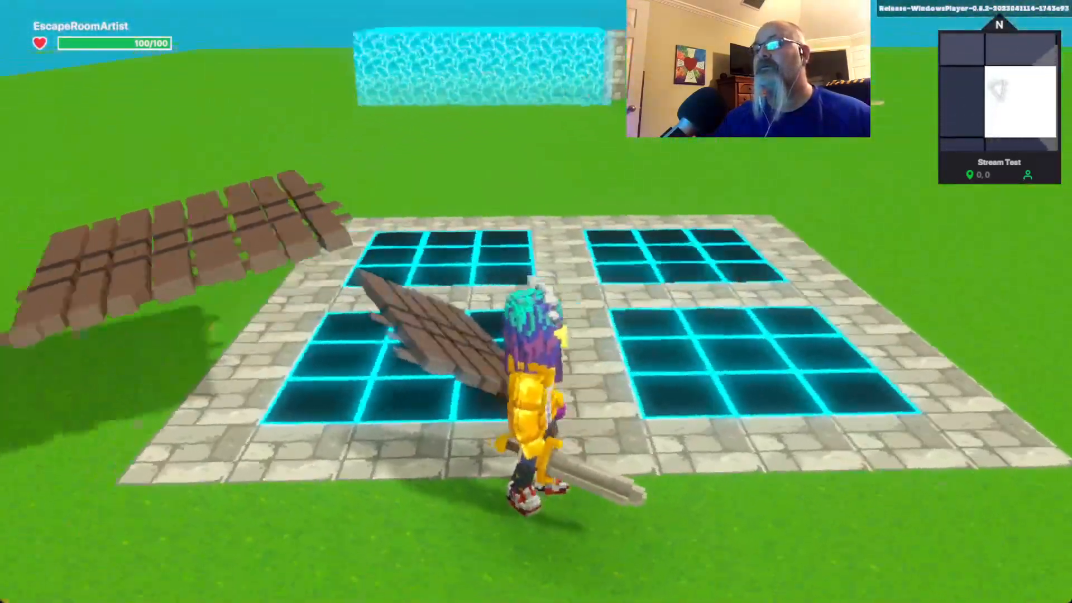
{"action": "key", "text": "w"}
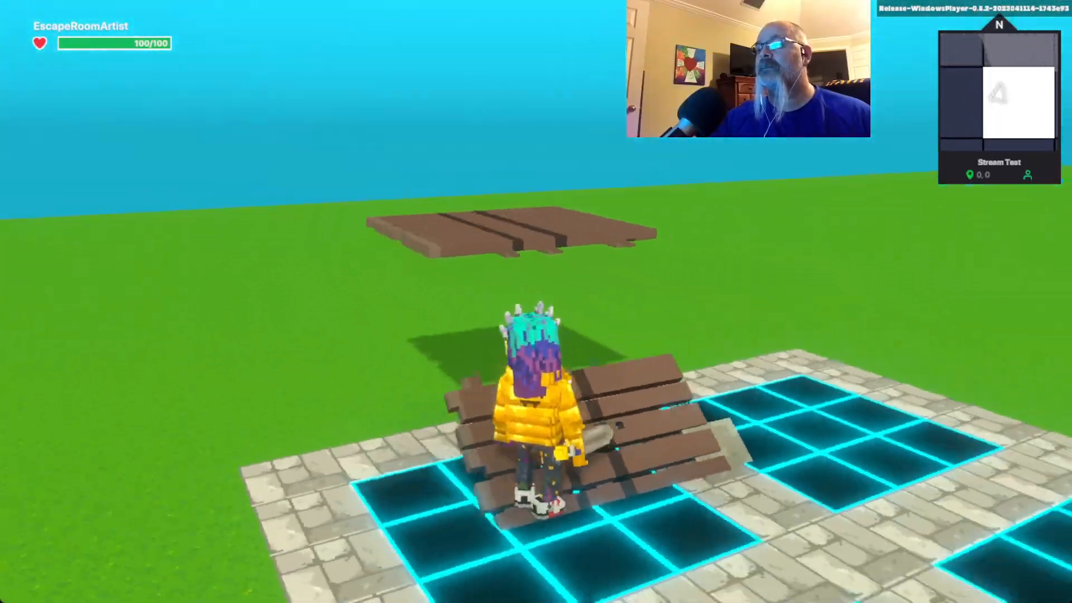
{"action": "key", "text": "w"}
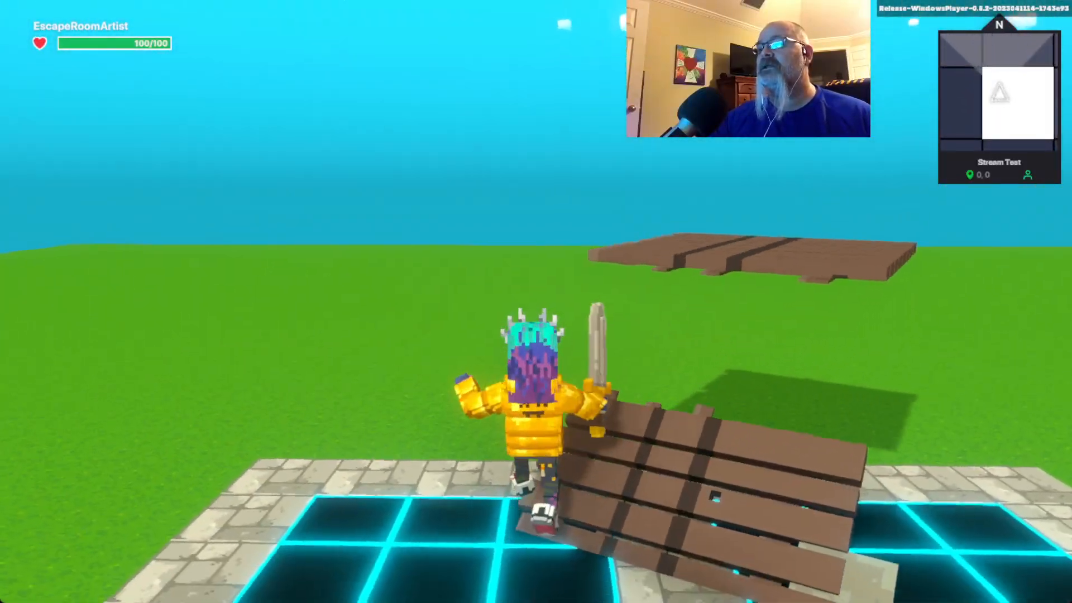
{"action": "key", "text": "w"}
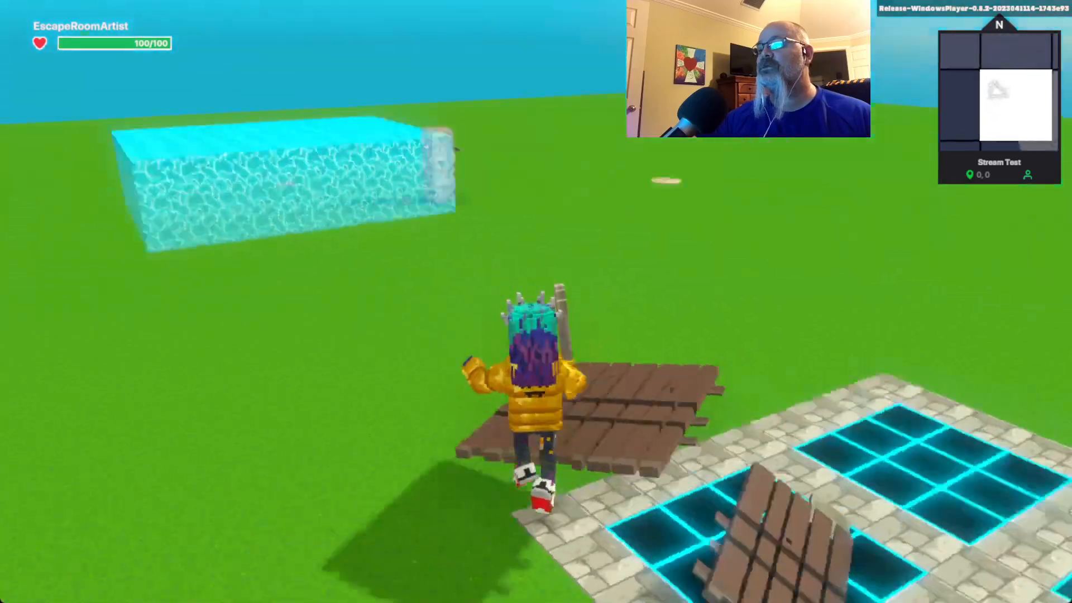
Ride the flat fence platform as it moves around the pits, keeping the avatar balanced on its planks
{"action": "key", "text": "w"}
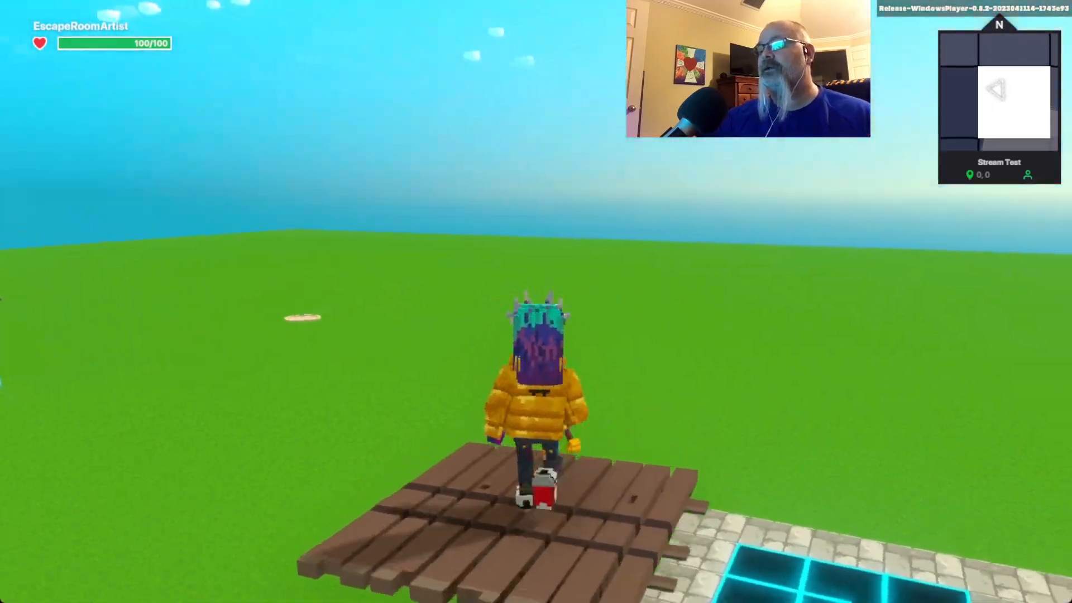
{"action": "key", "text": "w"}
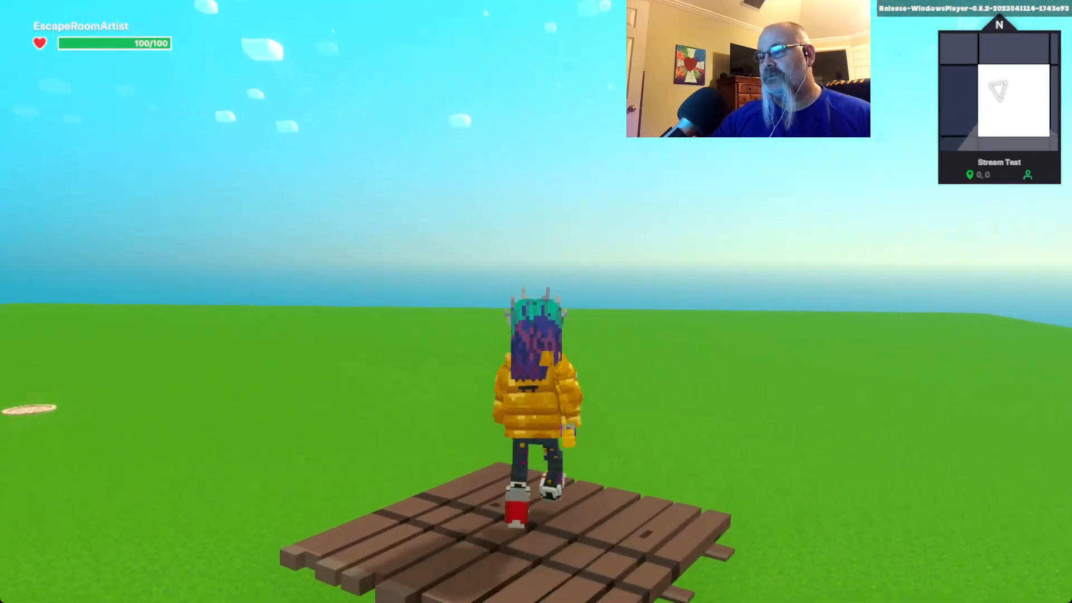
{"action": "key", "text": "w"}
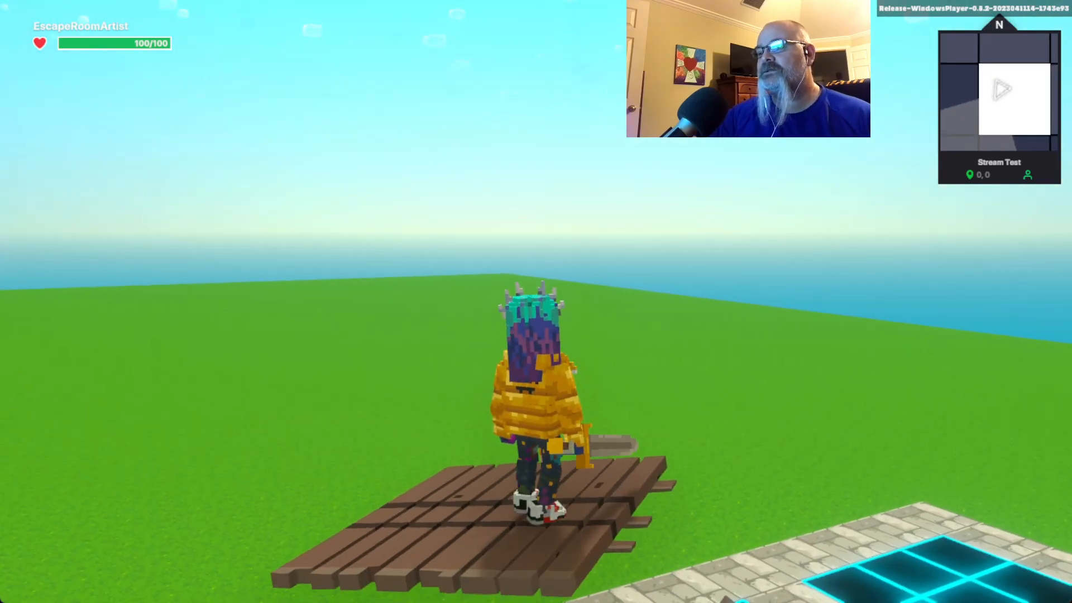
{"action": "key", "text": "w"}
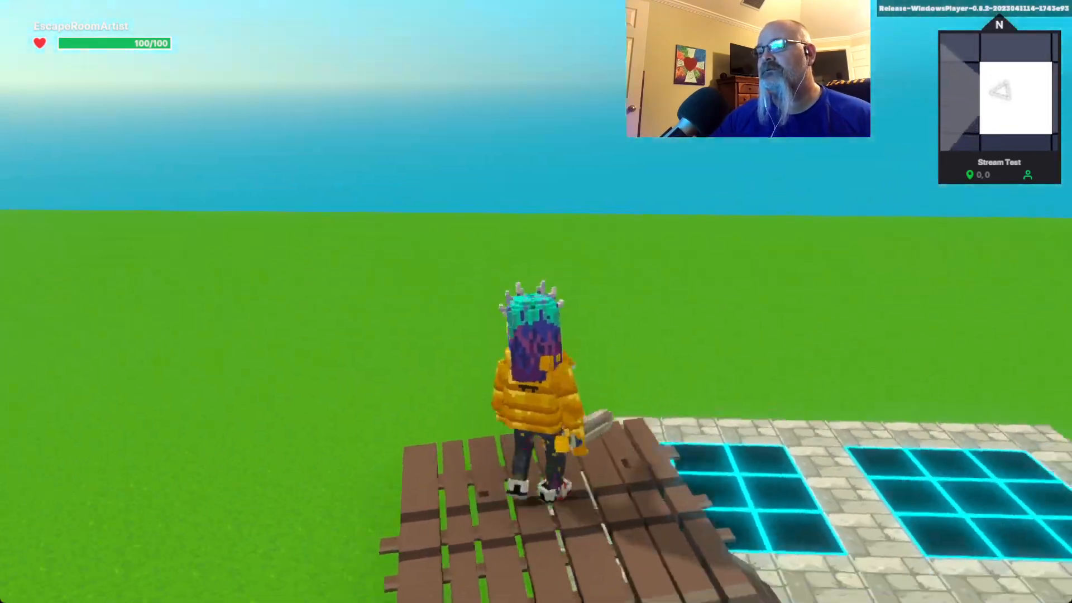
{"action": "key", "text": "w"}
{"action": "key", "text": "w"}
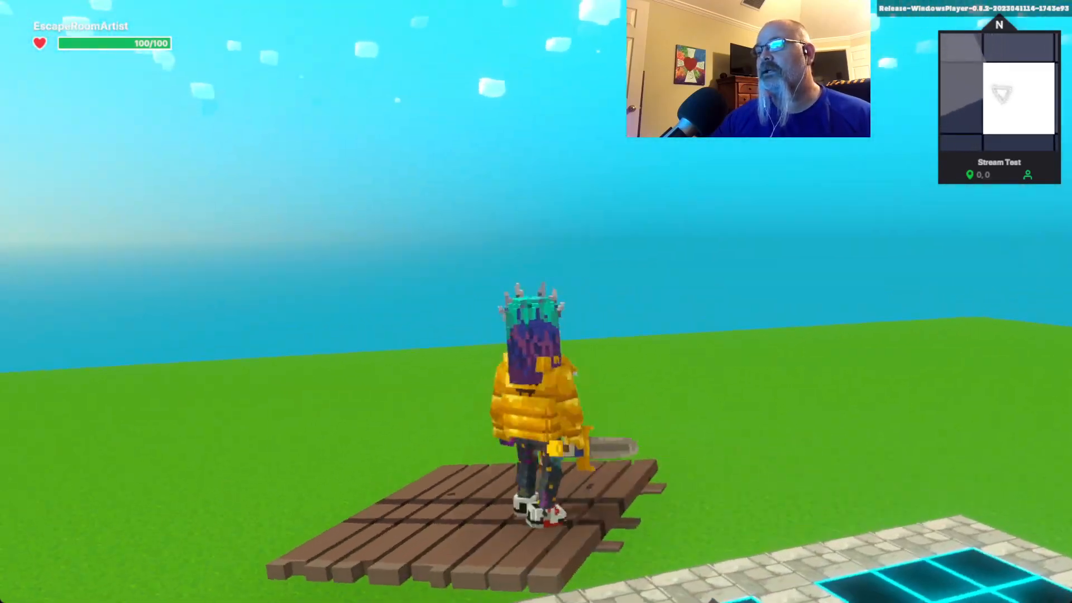
{"action": "key", "text": "w"}
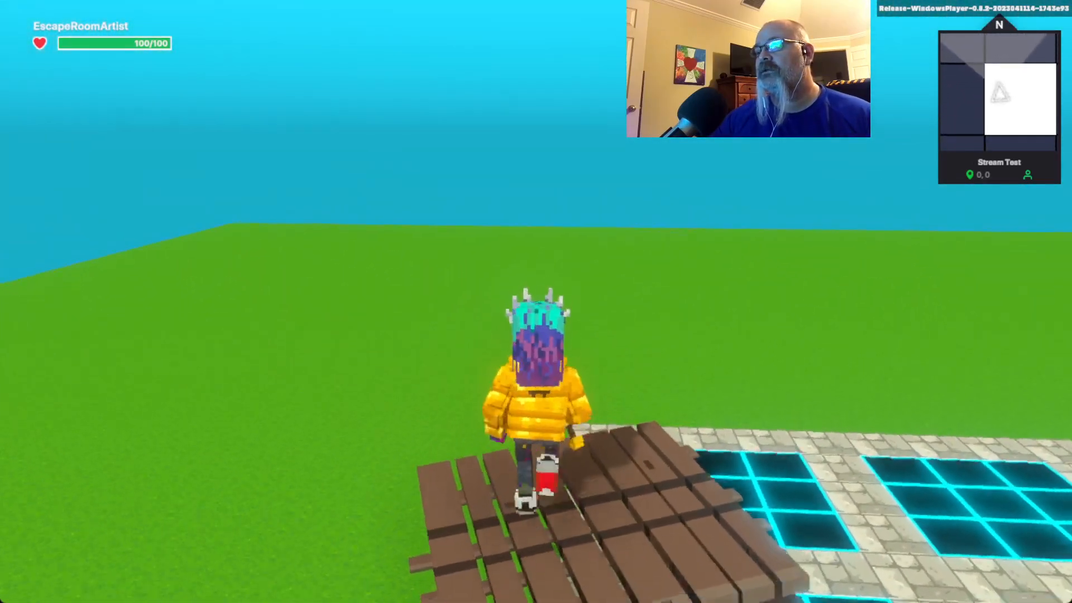
{"action": "key", "text": "w"}
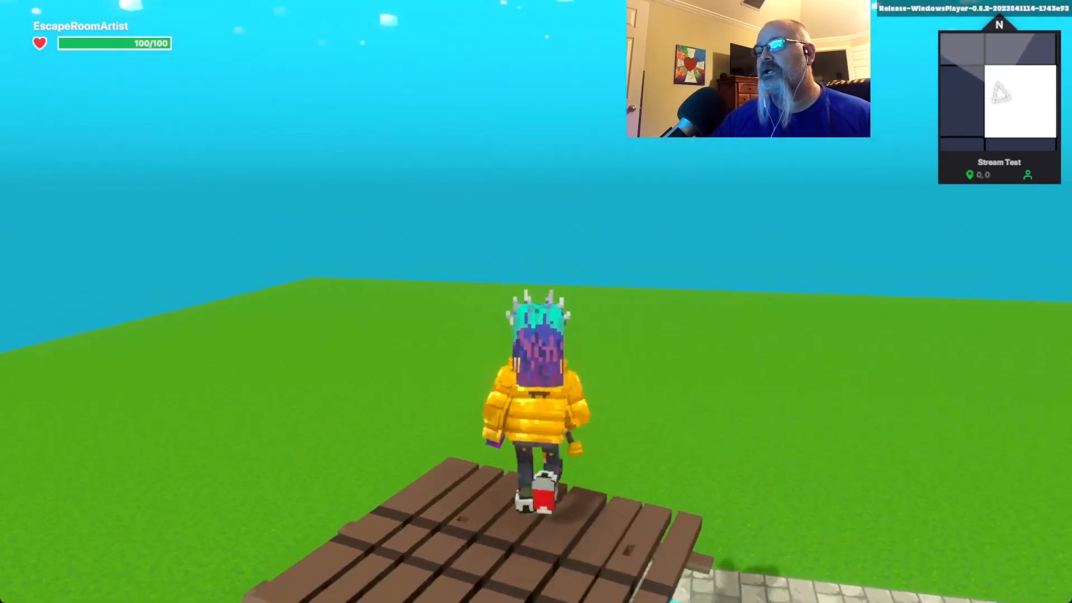
{"action": "key", "text": "w"}
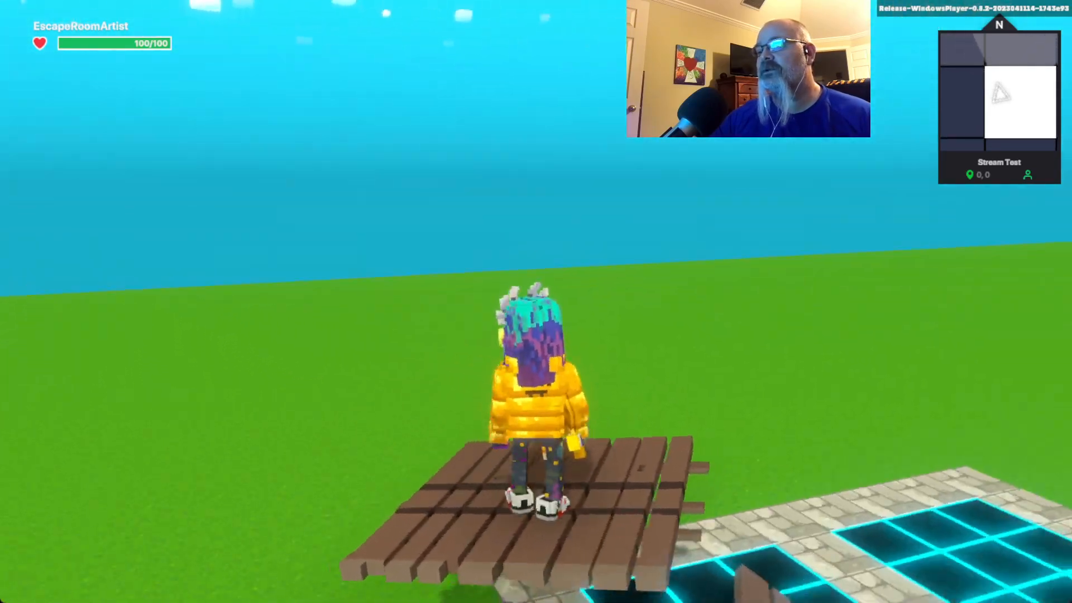
Examine the moving platform and tilted fence from above while riding, then end the play test and return to editing
{"action": "key", "text": "w"}
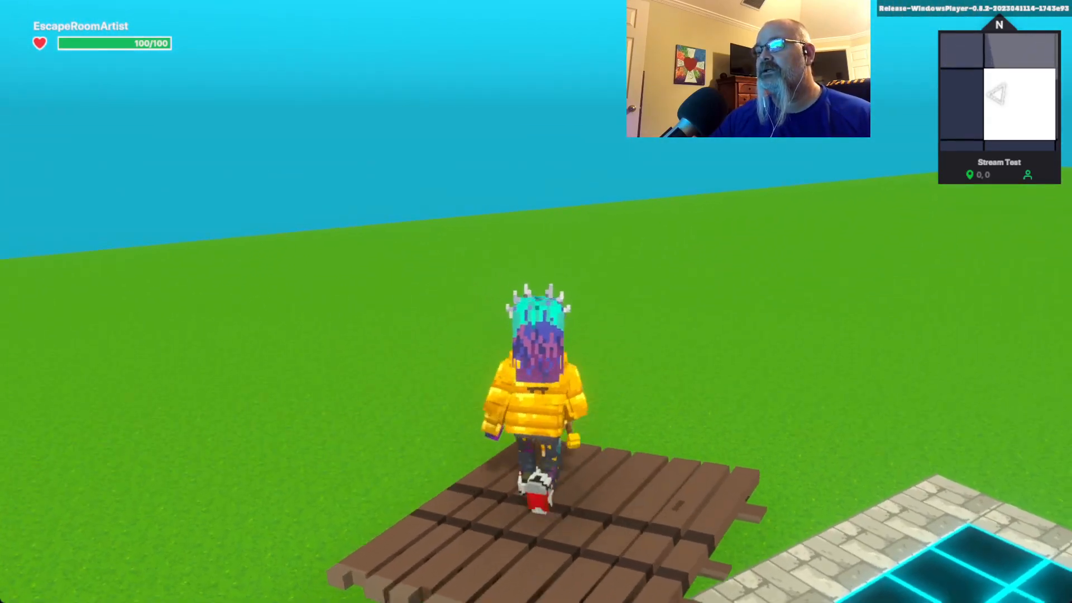
{"action": "key", "text": "d"}
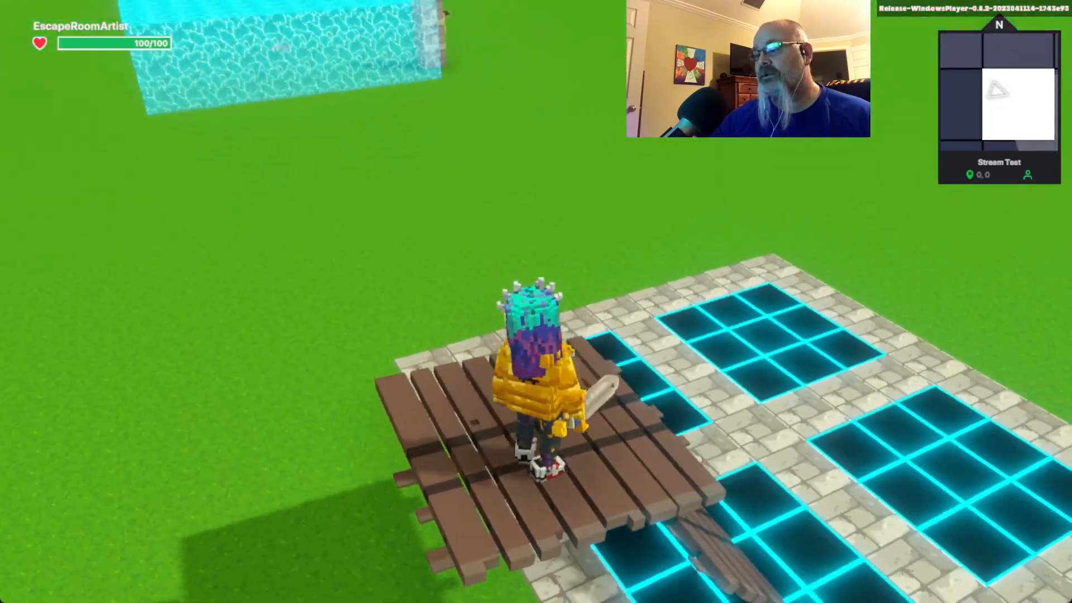
{"action": "key", "text": "w"}
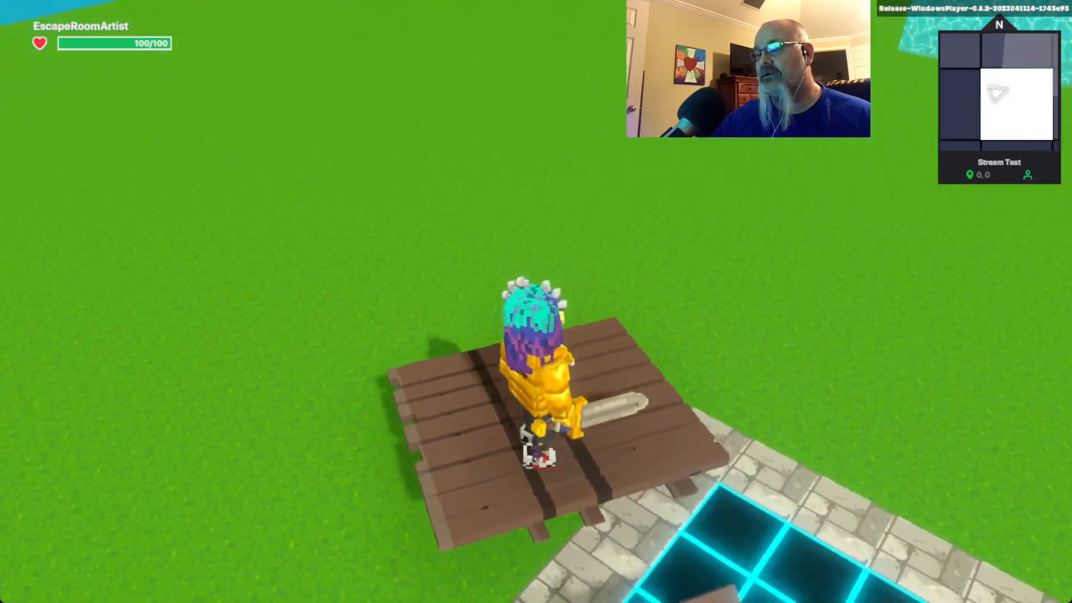
{"action": "key", "text": "w"}
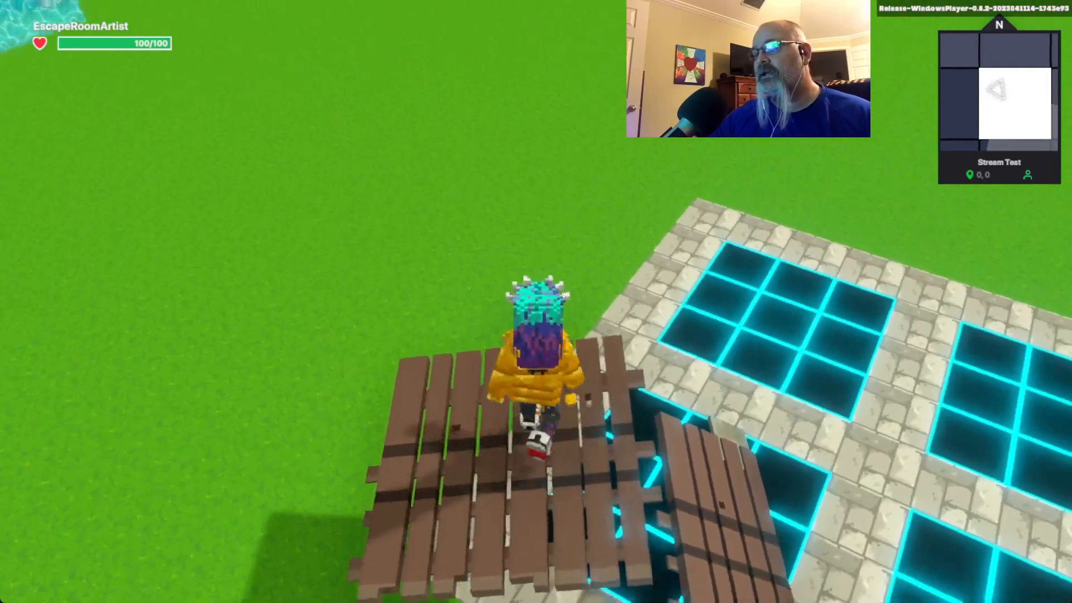
{"action": "key", "text": "w"}
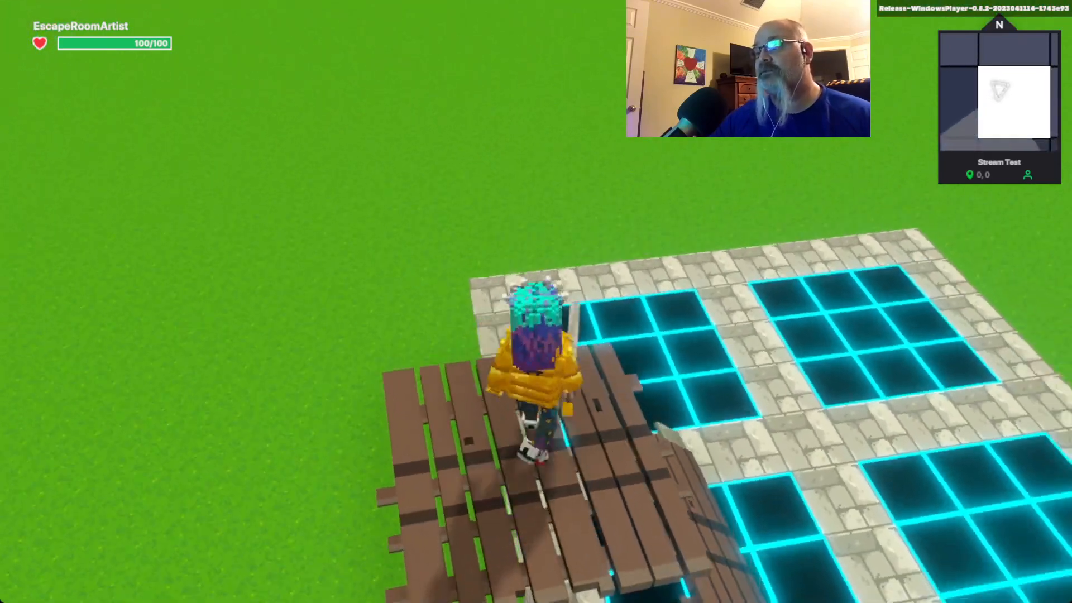
{"action": "key", "text": "w"}
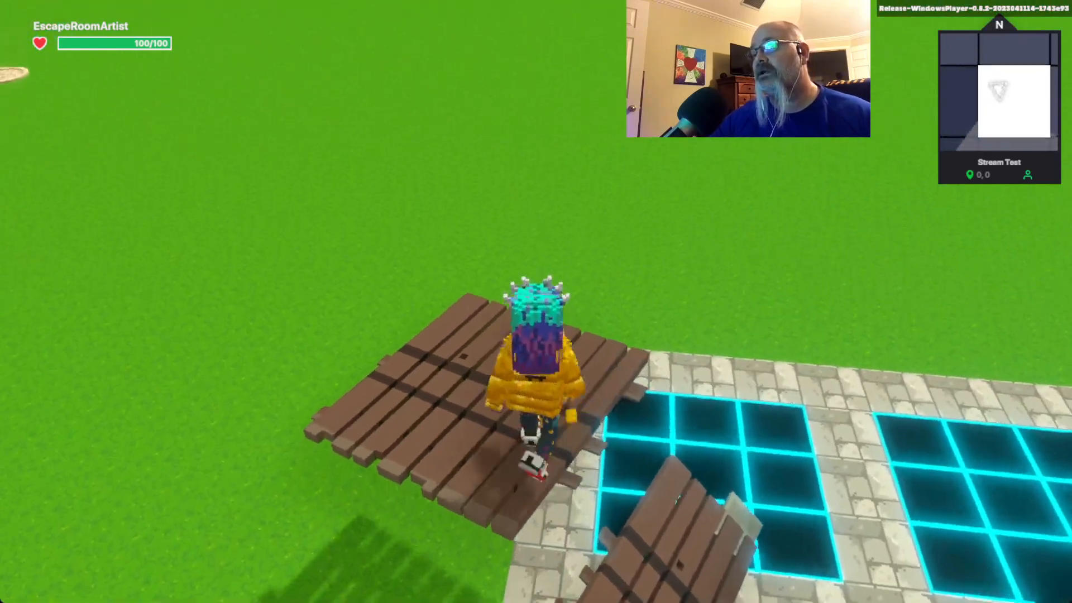
{"action": "key", "text": "w"}
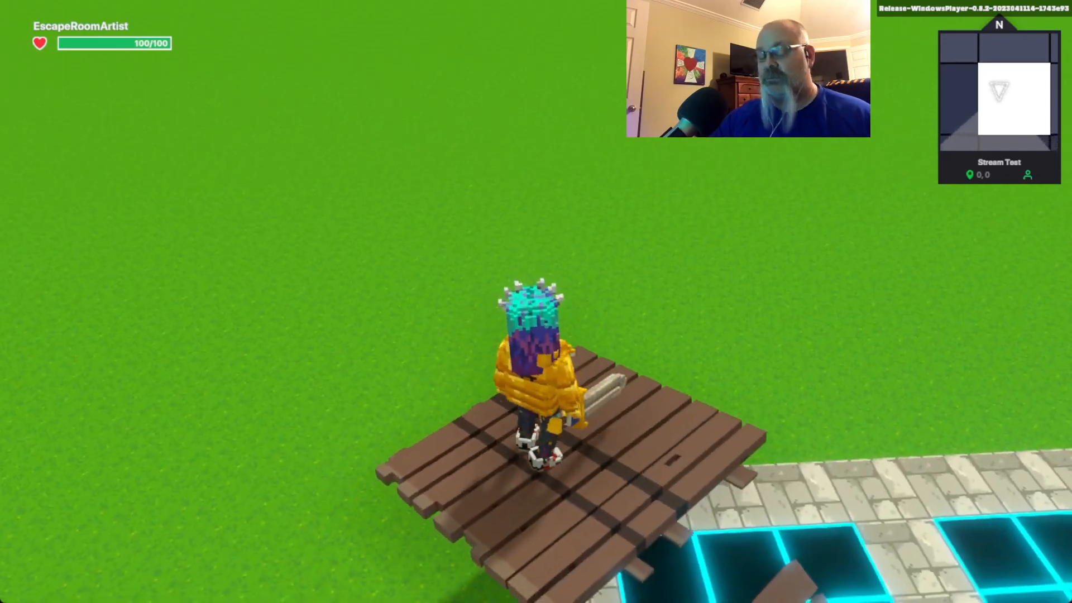
{"action": "key", "text": "Escape"}
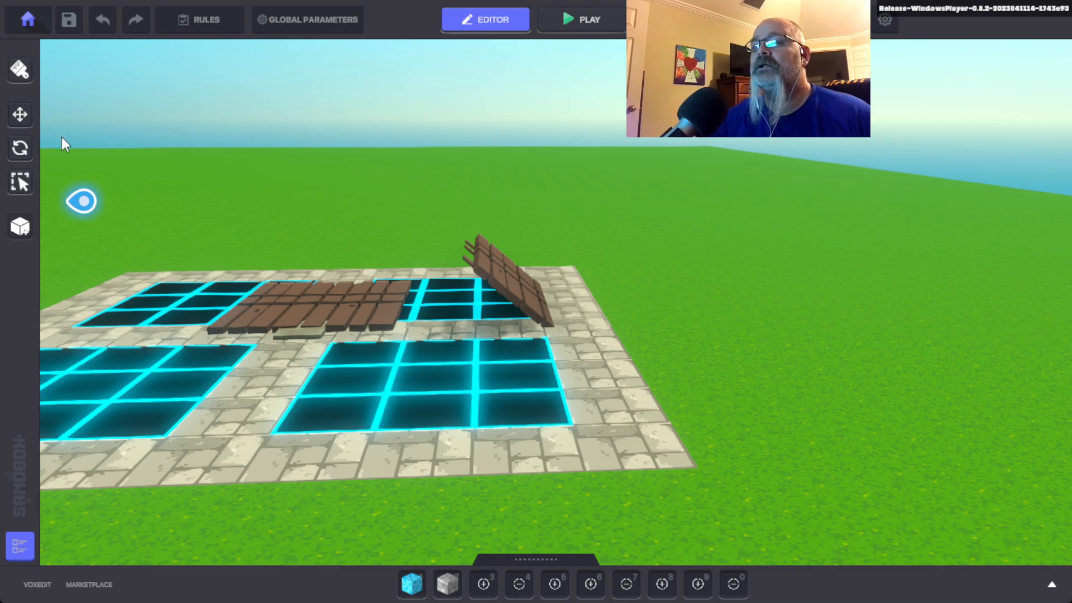
Duplicate the flat Wooden Fence and move the copy to the pits' outer edge at position X 20.35, Y 38.51, Z 64.00
{"action": "left_click", "coordinate": [364, 305]}
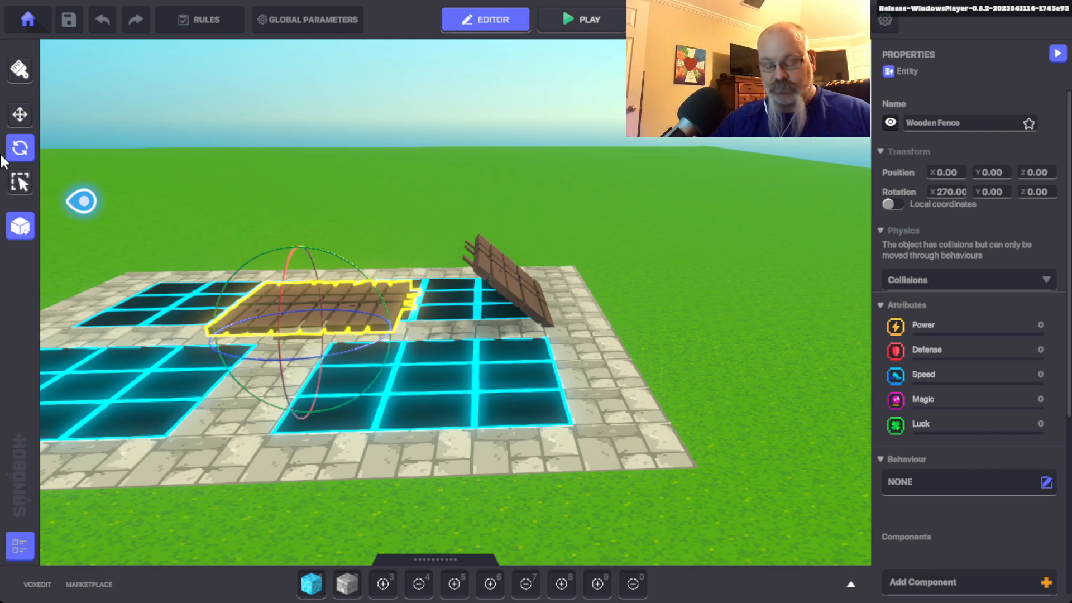
{"action": "key", "text": "ctrl+d"}
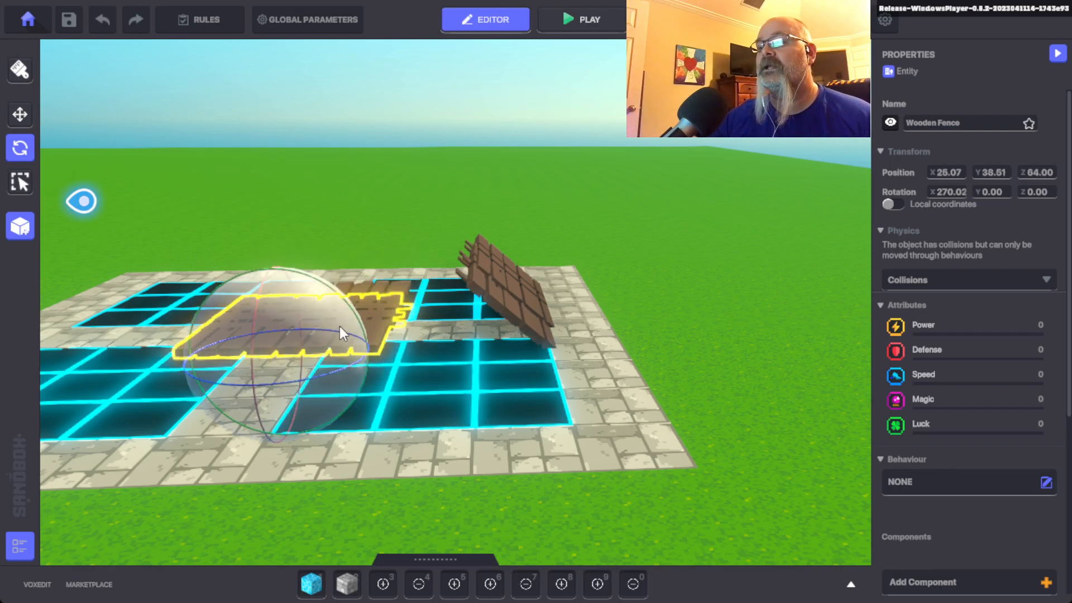
{"action": "left_click", "coordinate": [19, 114]}
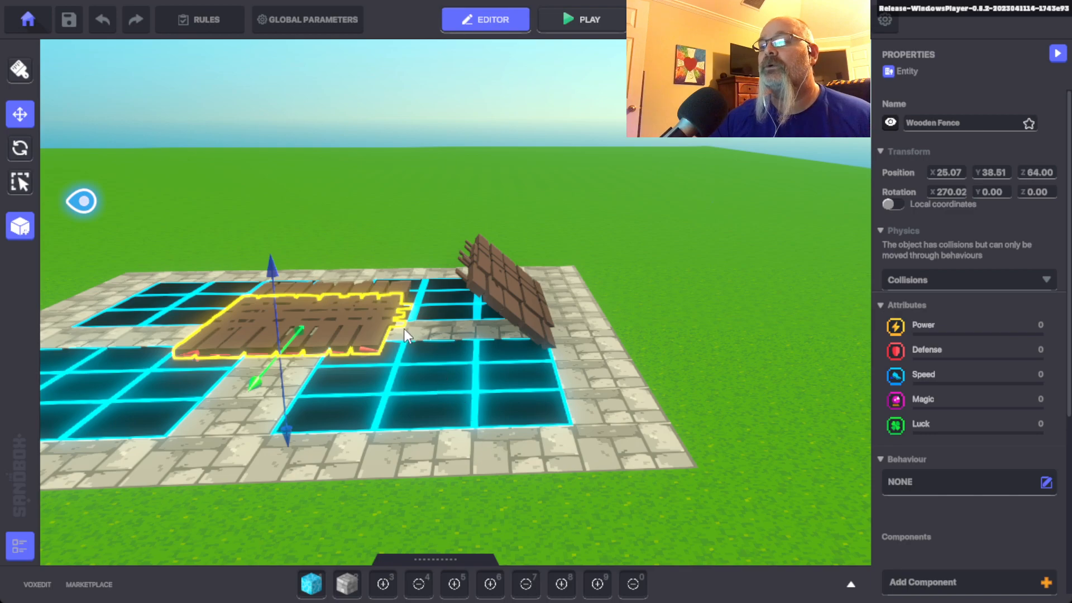
{"action": "left_click_drag", "start_coordinate": [364, 349], "coordinate": [715, 350]}
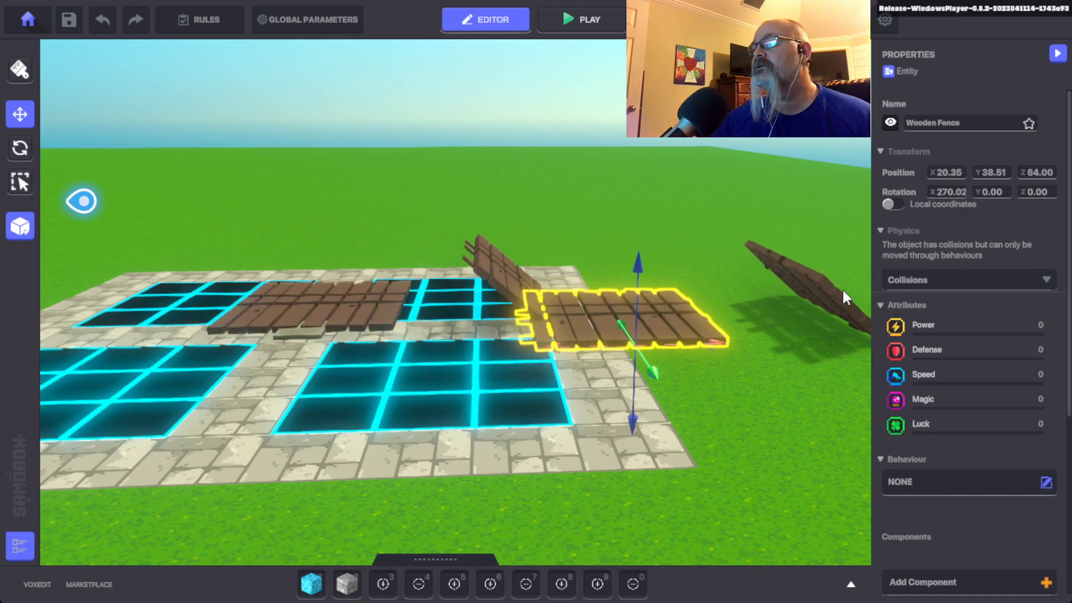
Delete both tilted Wooden Fences, the duplicated one over the grass and the original beside the pits
{"action": "left_click", "coordinate": [825, 300]}
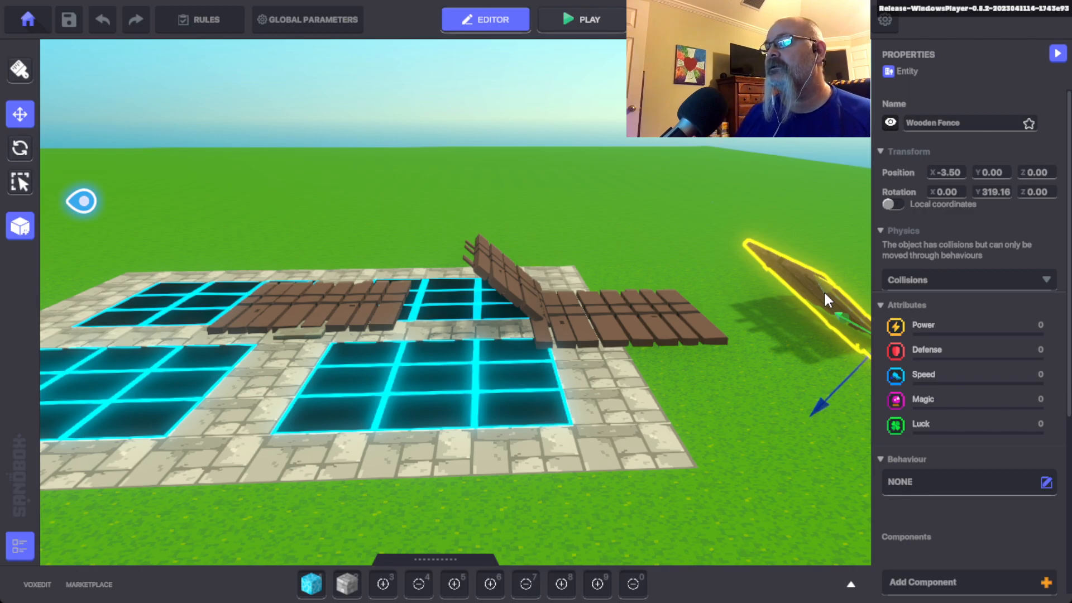
{"action": "key", "text": "Delete"}
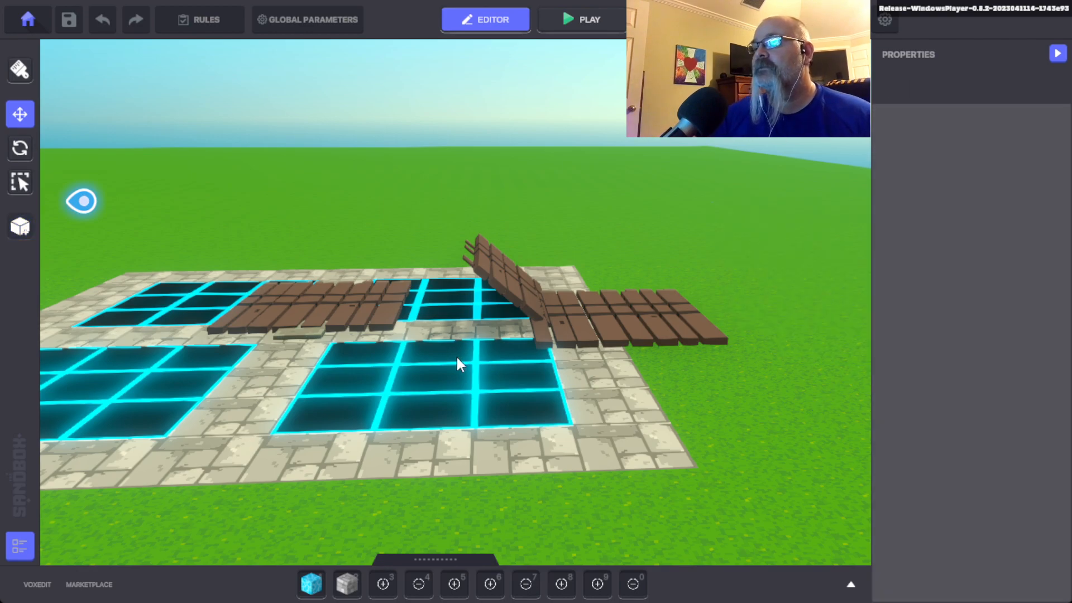
{"action": "left_click", "coordinate": [647, 329]}
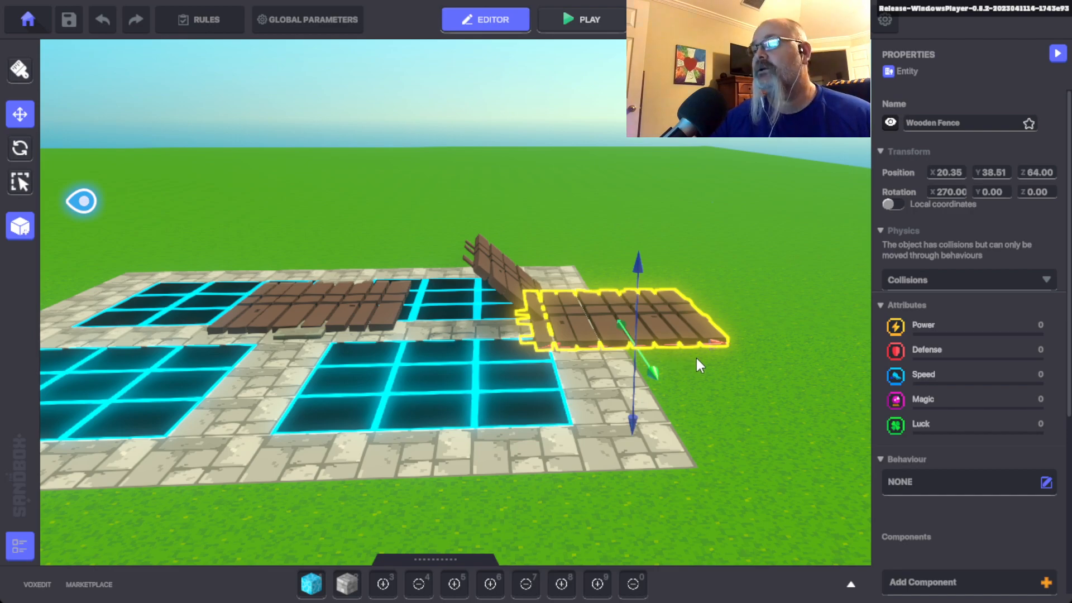
{"action": "left_click", "coordinate": [485, 274]}
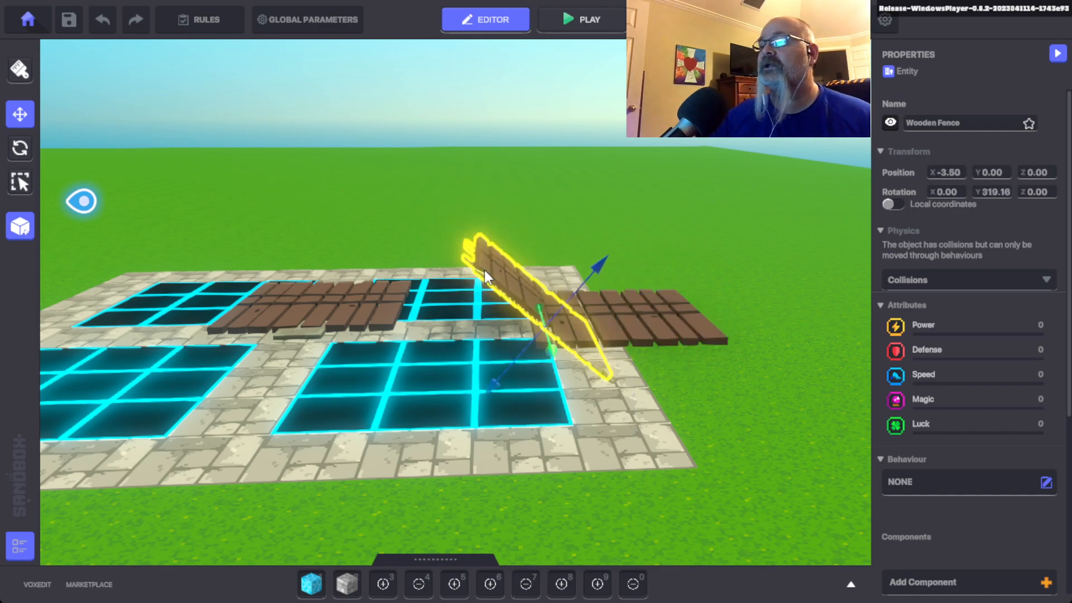
{"action": "key", "text": "Delete"}
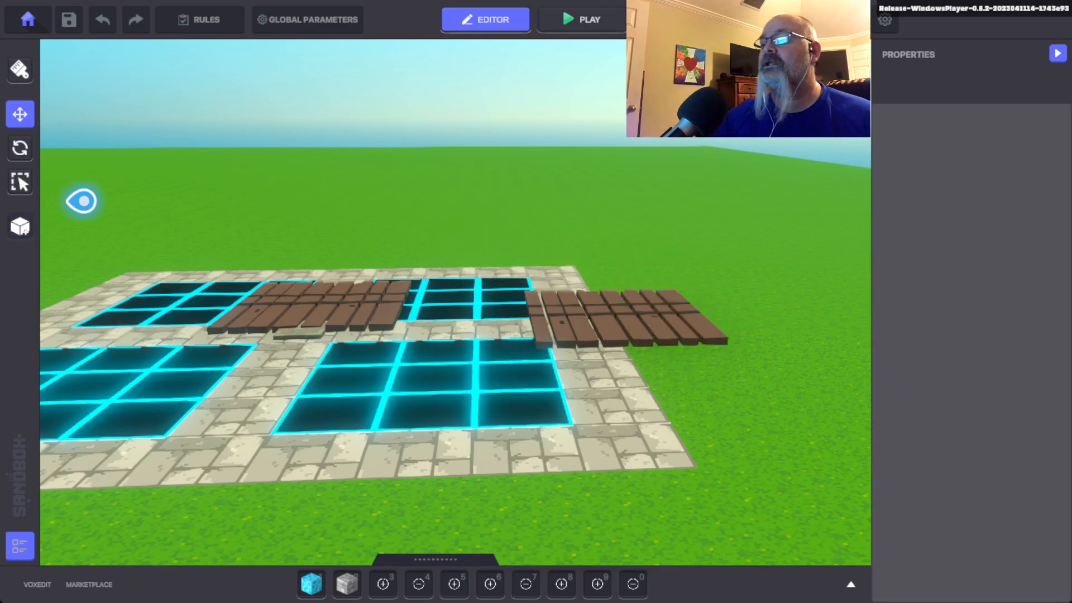
Reposition the flat Wooden Fence copy over the edge of the far pit at X 21.50, Y 38.51, Z 63.00 and deselect it
{"action": "left_click", "coordinate": [582, 310]}
{"action": "left_click_drag", "start_coordinate": [654, 373], "coordinate": [632, 344]}
{"action": "left_click_drag", "start_coordinate": [715, 313], "coordinate": [574, 320]}
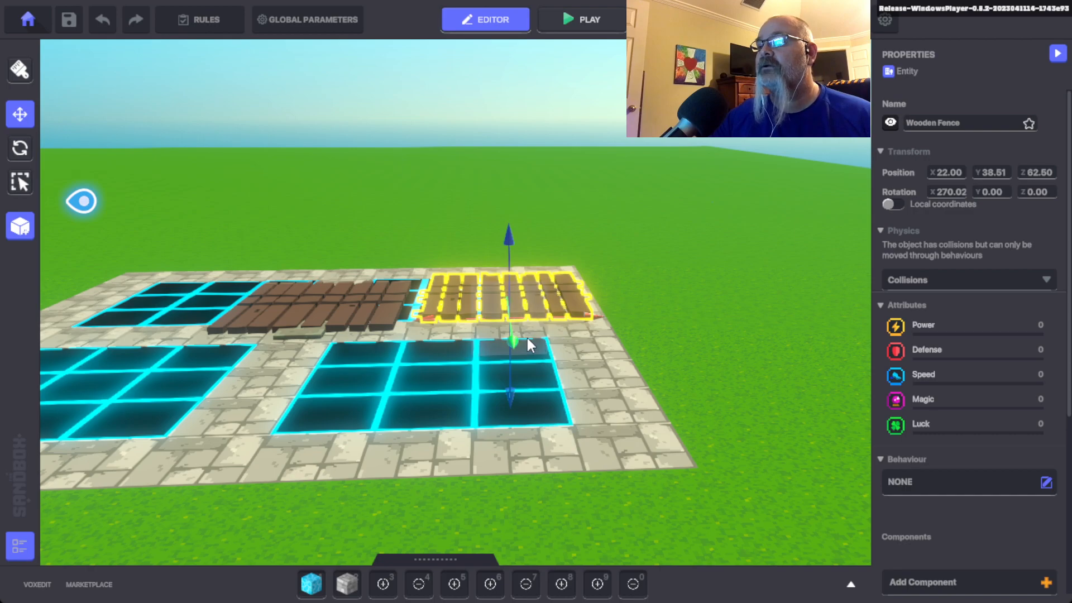
{"action": "left_click_drag", "start_coordinate": [511, 338], "coordinate": [509, 355]}
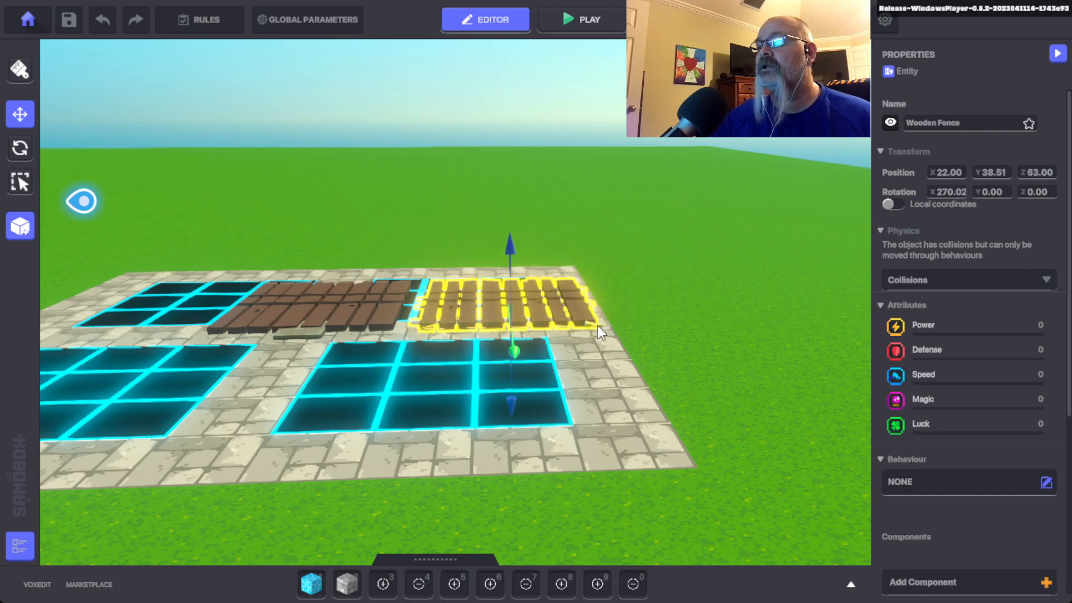
{"action": "left_click_drag", "start_coordinate": [597, 326], "coordinate": [611, 324]}
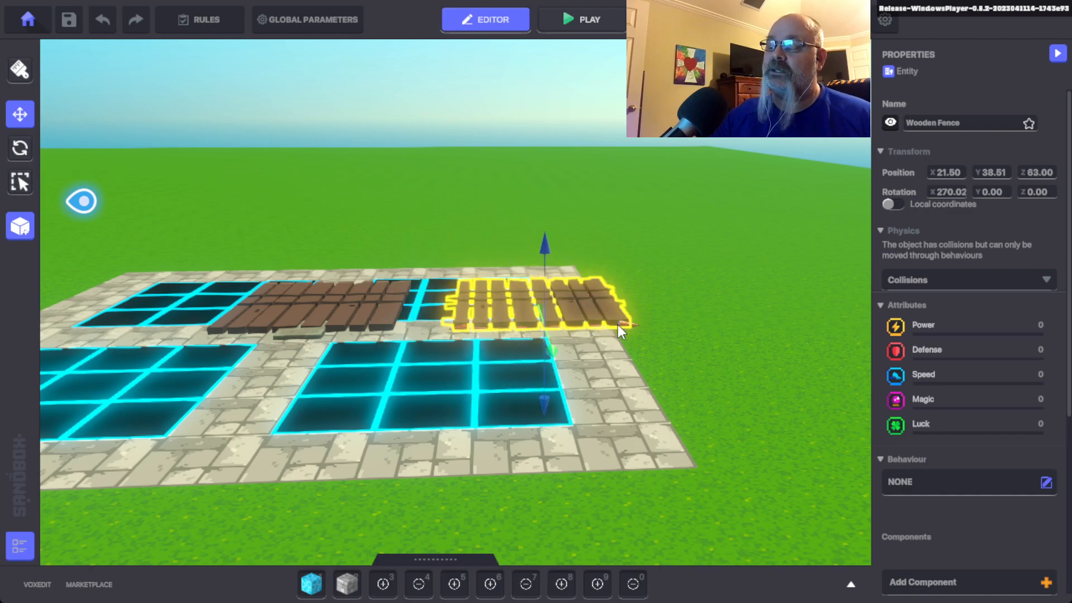
{"action": "left_click", "coordinate": [679, 394]}
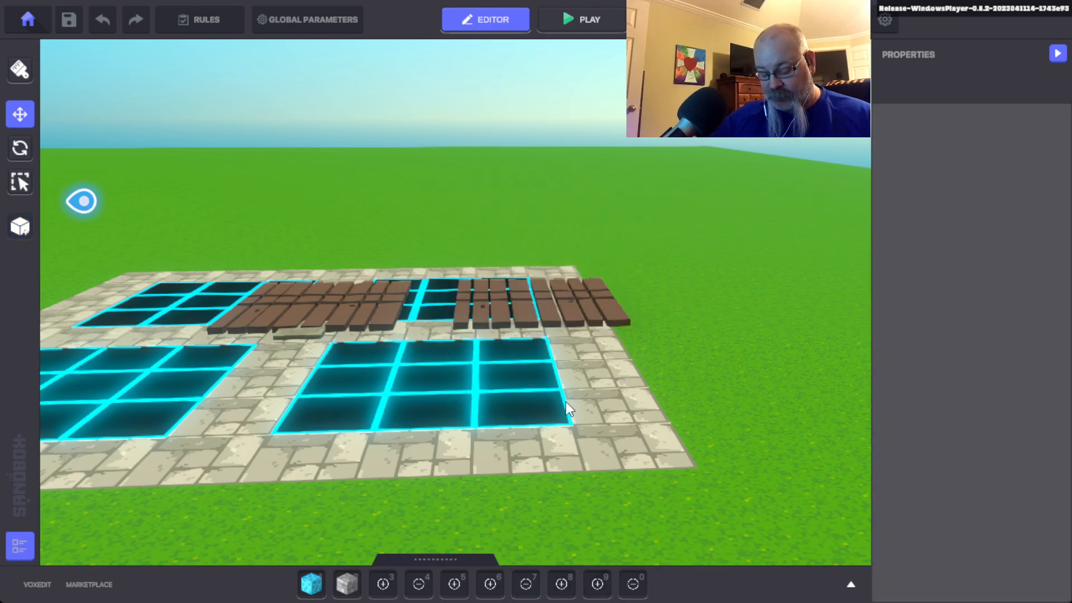
Search the asset library for "tile" and place a Concrete Floor Tile at the edge of the near pit
{"action": "key", "text": "Tab"}
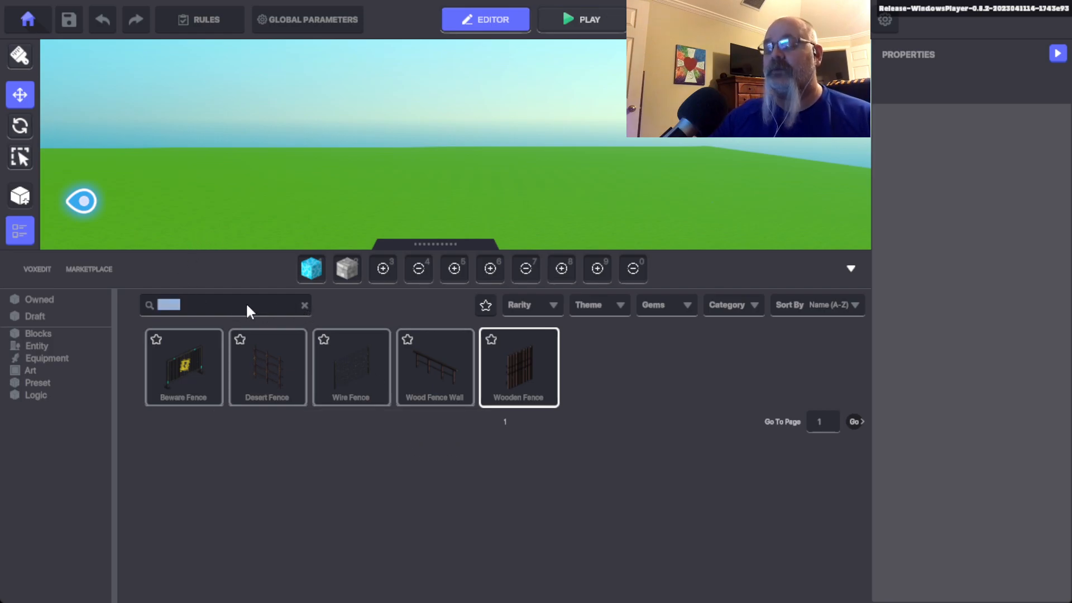
{"action": "key", "text": "BackSpace"}
{"action": "type", "text": "tile"}
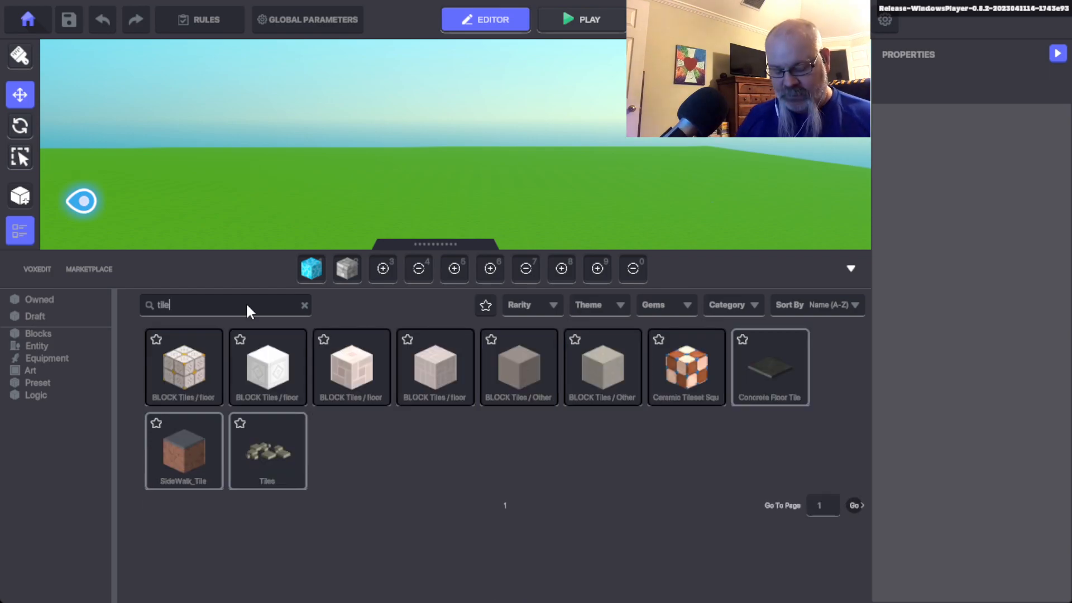
{"action": "left_click", "coordinate": [796, 374]}
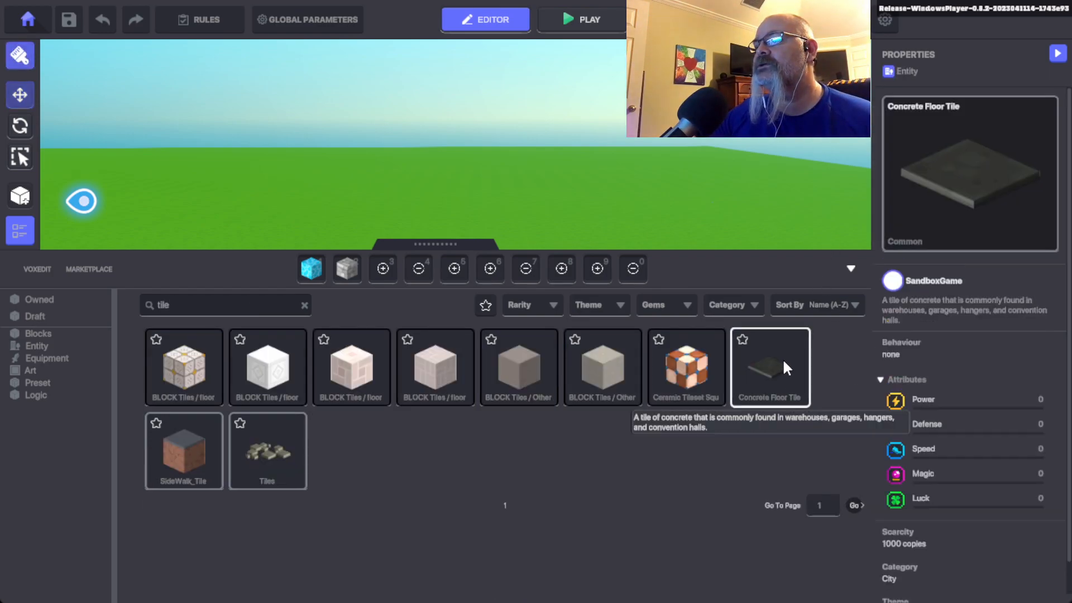
{"action": "left_click", "coordinate": [850, 268]}
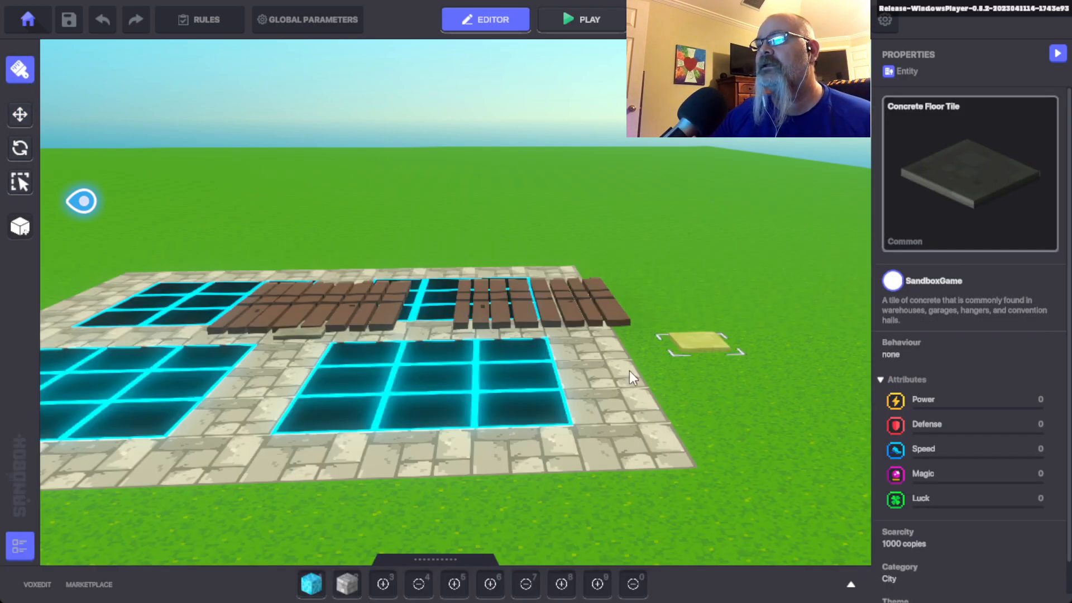
{"action": "left_click", "coordinate": [477, 349]}
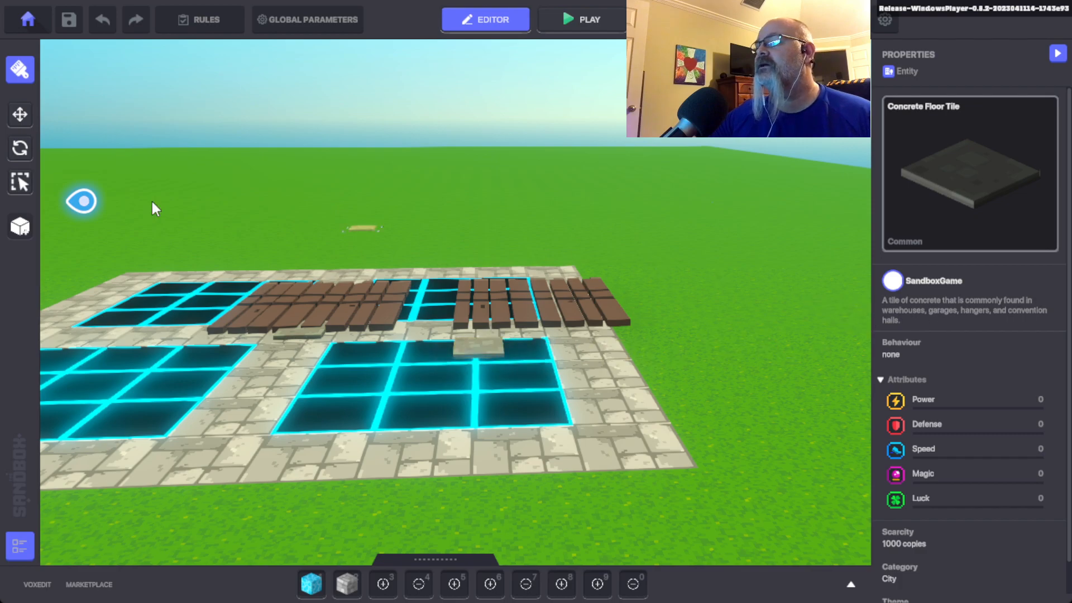
Select the placed Concrete Floor Tile and set its X rotation to 90 so it stands upright
{"action": "left_click", "coordinate": [20, 116]}
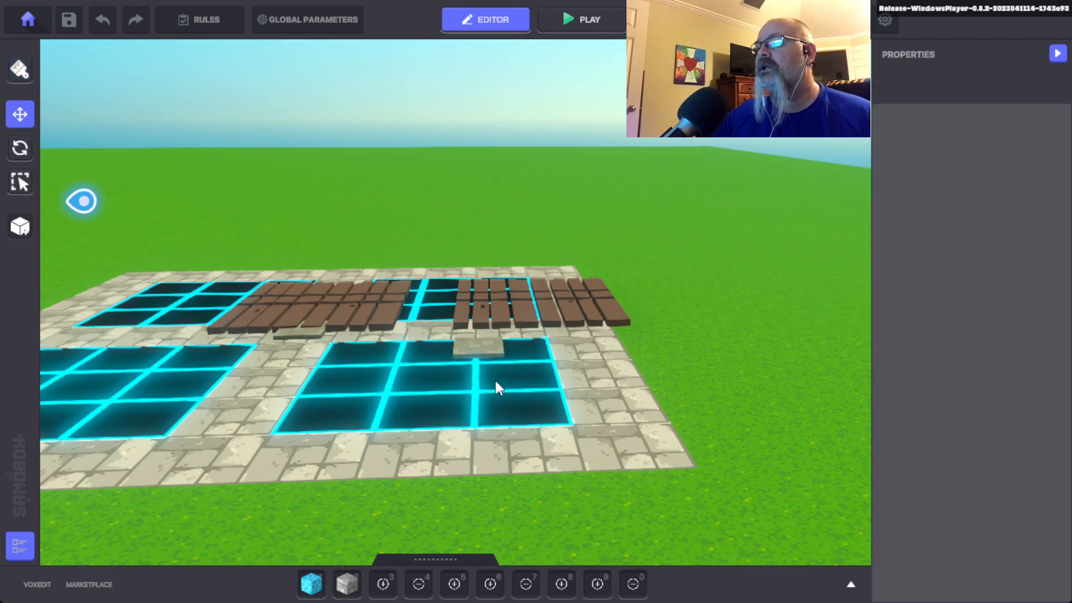
{"action": "left_click", "coordinate": [478, 344]}
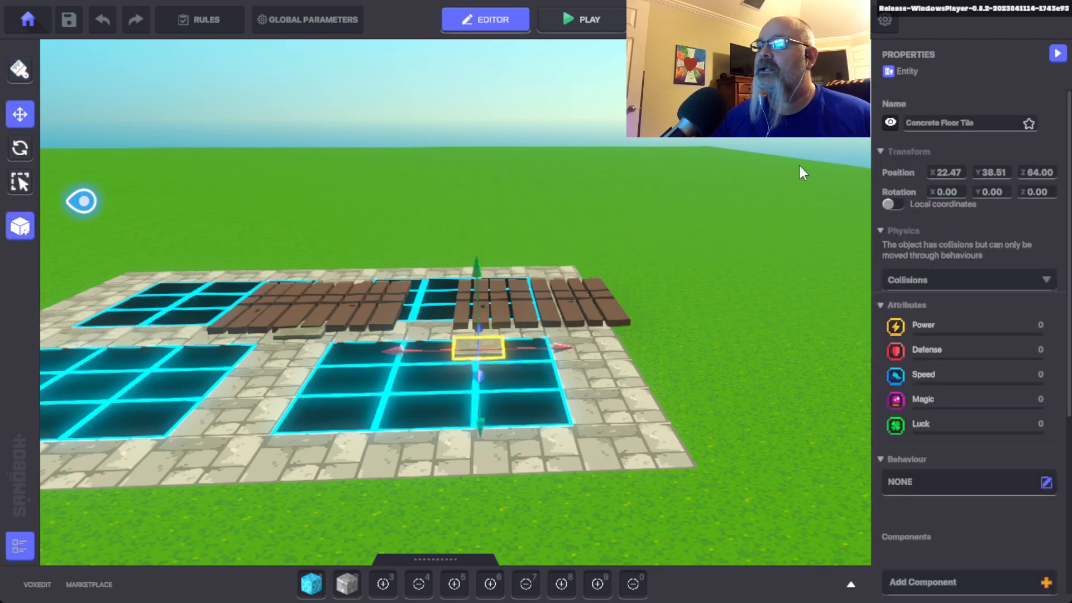
{"action": "left_click", "coordinate": [948, 190]}
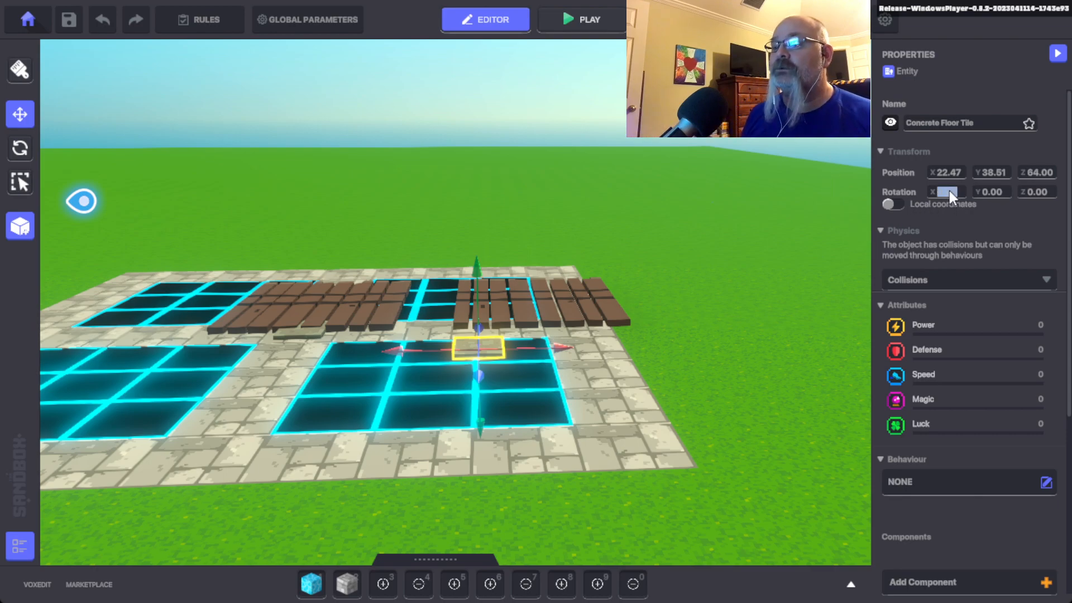
{"action": "type", "text": "90"}
{"action": "key", "text": "Return"}
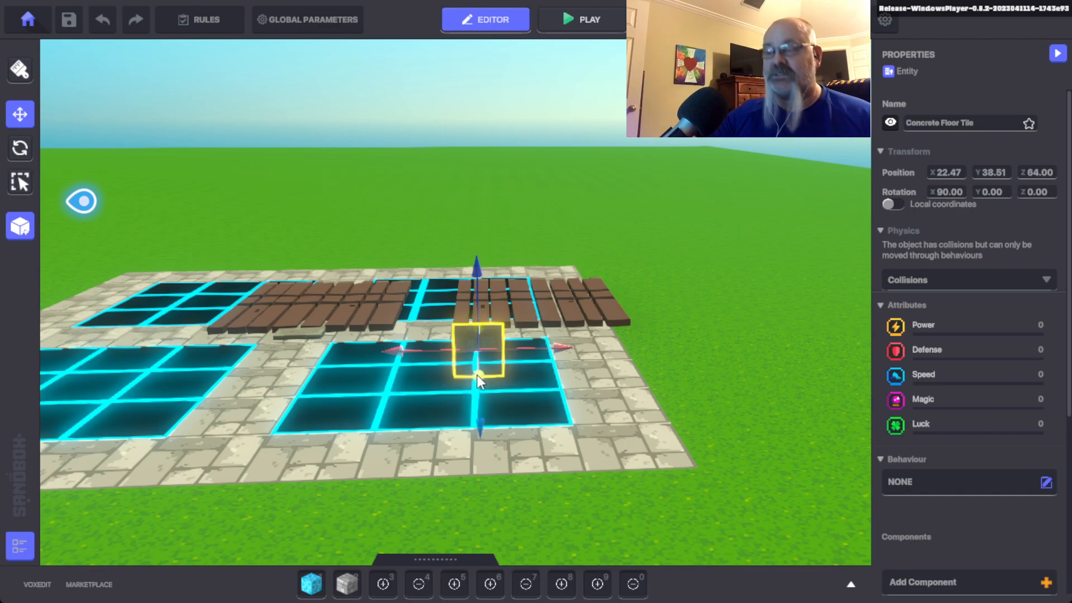
Move the upright Concrete Floor Tile to the flat fence's far end at X 22.50, Y 38.51, Z 60.00
{"action": "left_click_drag", "start_coordinate": [476, 376], "coordinate": [477, 353]}
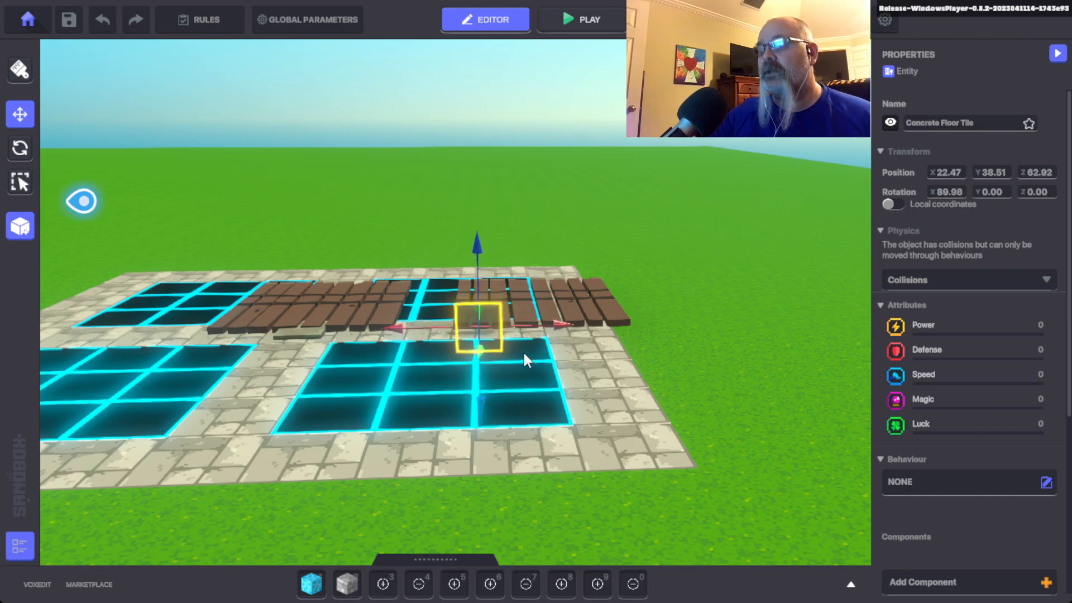
{"action": "right_click_drag", "start_coordinate": [567, 371], "coordinate": [546, 602]}
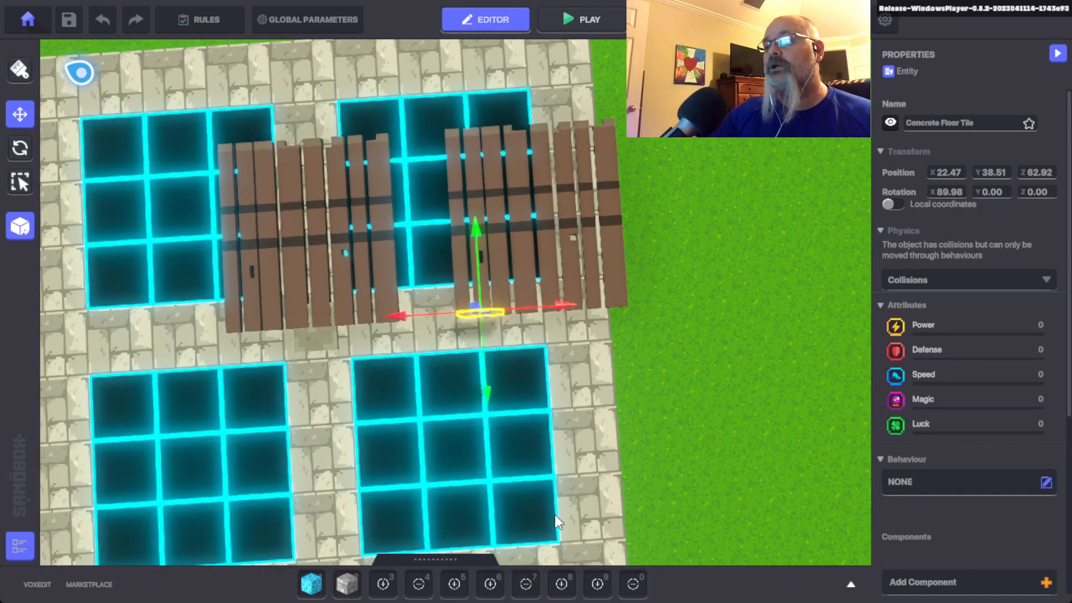
{"action": "left_click_drag", "start_coordinate": [478, 231], "coordinate": [447, 59]}
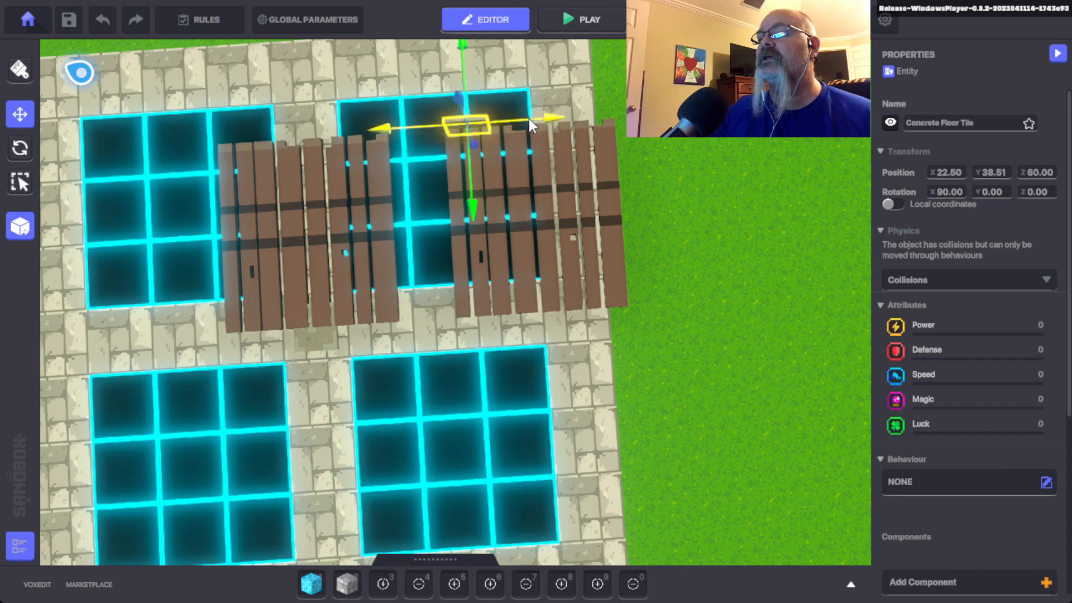
{"action": "mouse_move", "coordinate": [544, 117]}
{"action": "left_mouse_down"}
{"action": "mouse_move", "coordinate": [514, 120]}
{"action": "mouse_move", "coordinate": [531, 118]}
{"action": "left_mouse_up"}
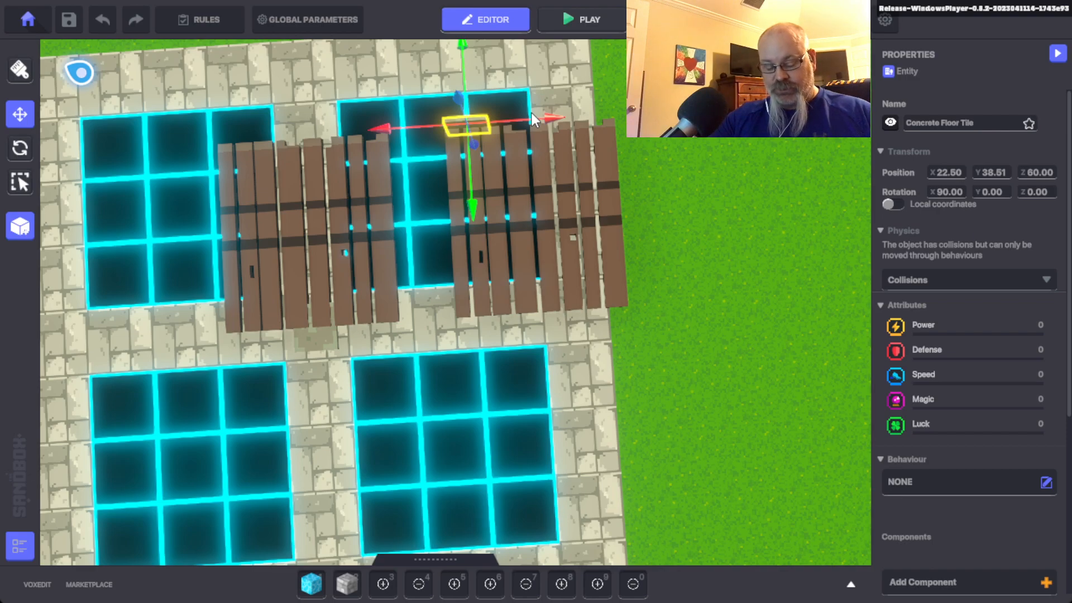
Duplicate the upright tile along the fence's far end, placing three copies at X 22.00, 21.50 and 21.00, all at Z 60.00
{"action": "left_click_drag", "start_coordinate": [464, 46], "coordinate": [466, 107]}
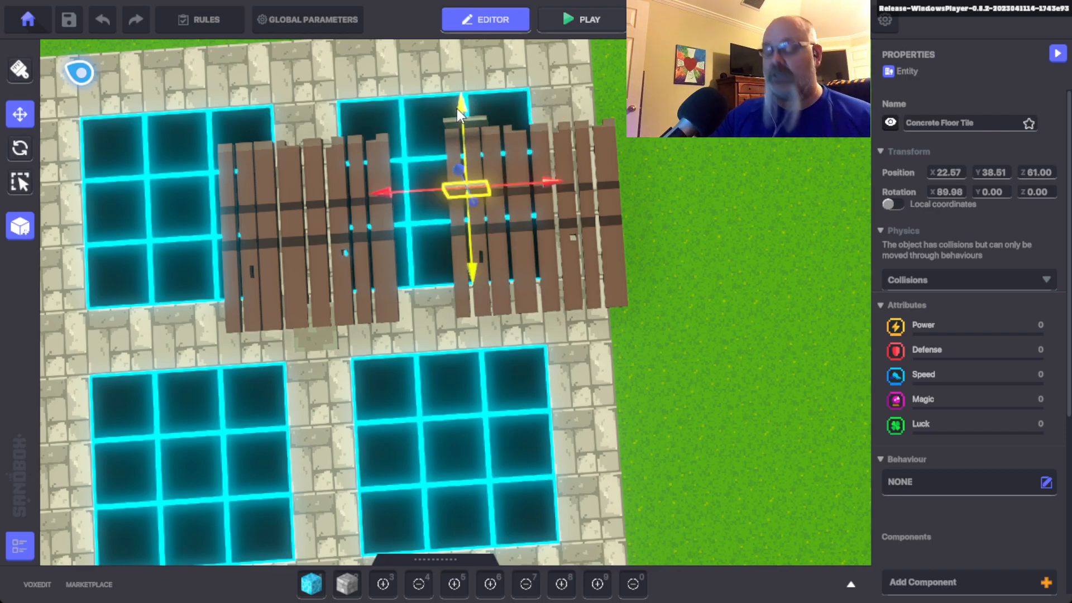
{"action": "key", "text": "ctrl+z"}
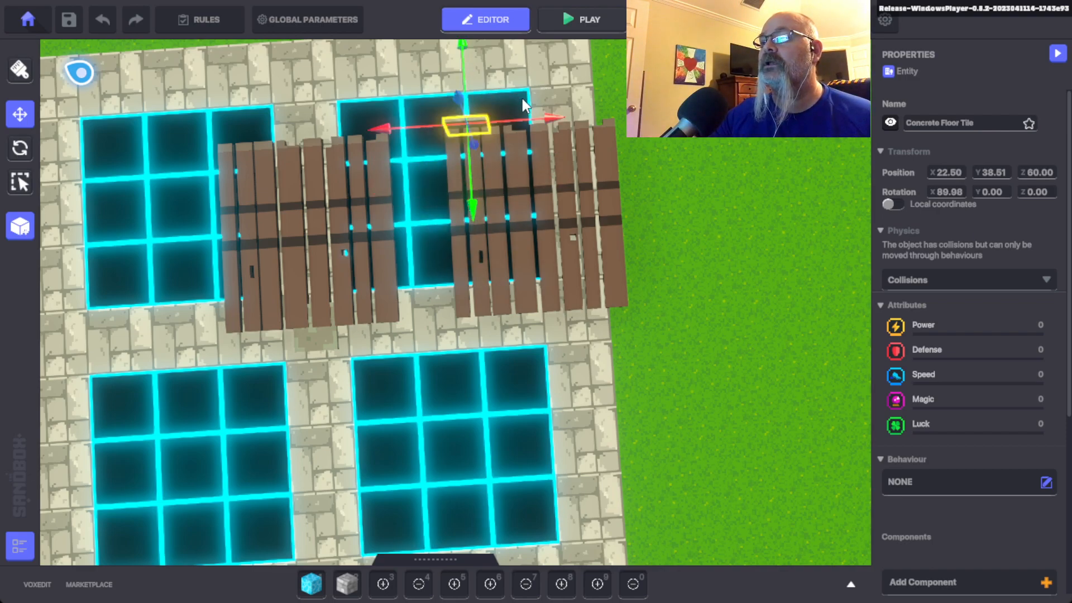
{"action": "left_click_drag", "start_coordinate": [551, 121], "coordinate": [594, 118]}
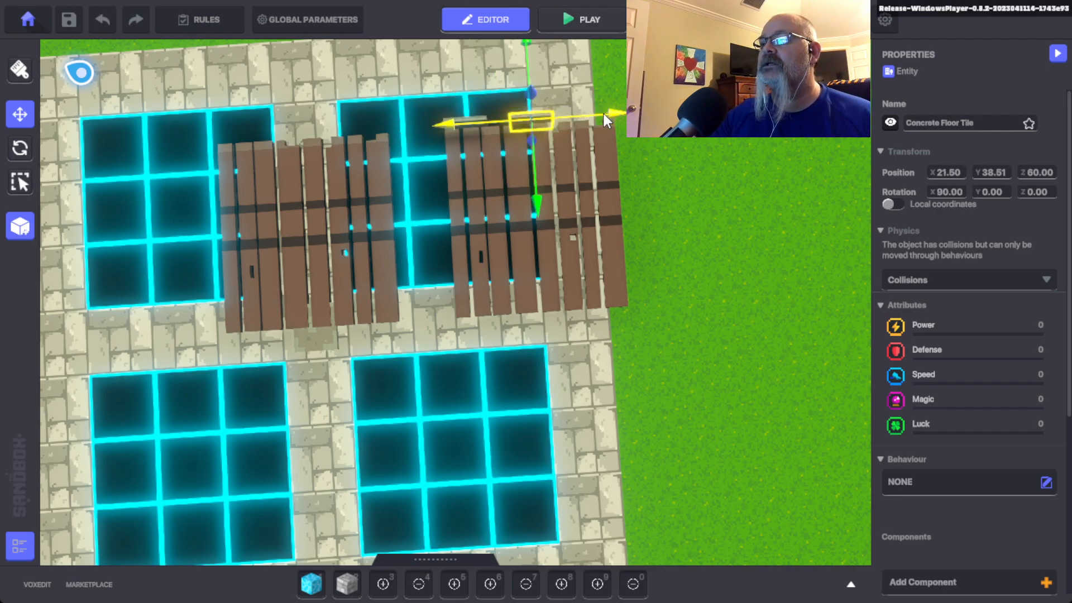
{"action": "left_click_drag", "start_coordinate": [591, 114], "coordinate": [574, 116]}
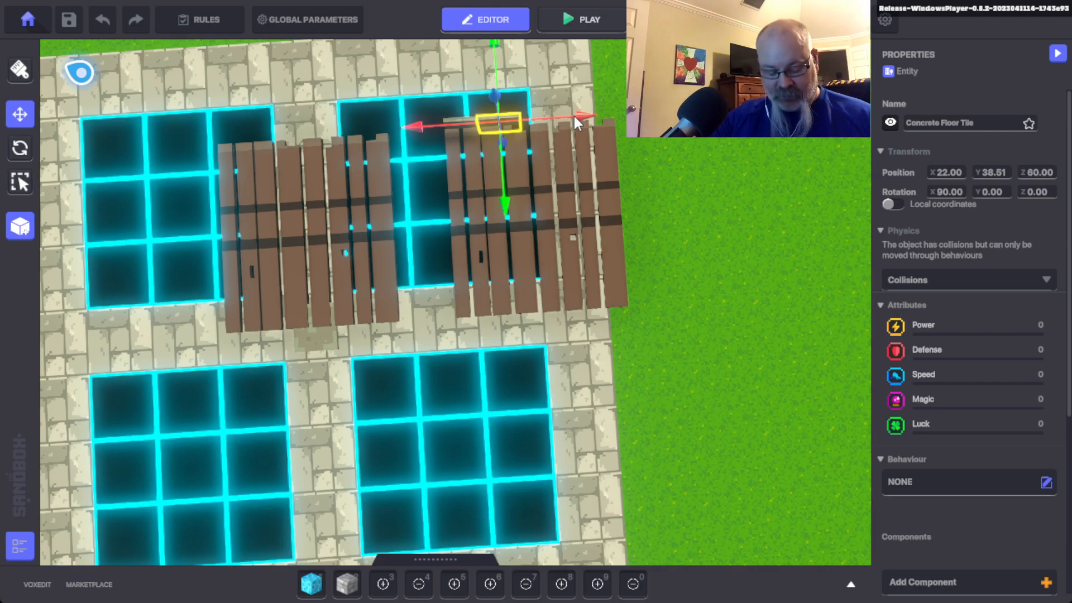
{"action": "key", "text": "ctrl+d"}
{"action": "left_click_drag", "start_coordinate": [500, 115], "coordinate": [496, 66]}
{"action": "left_click_drag", "start_coordinate": [577, 112], "coordinate": [595, 116]}
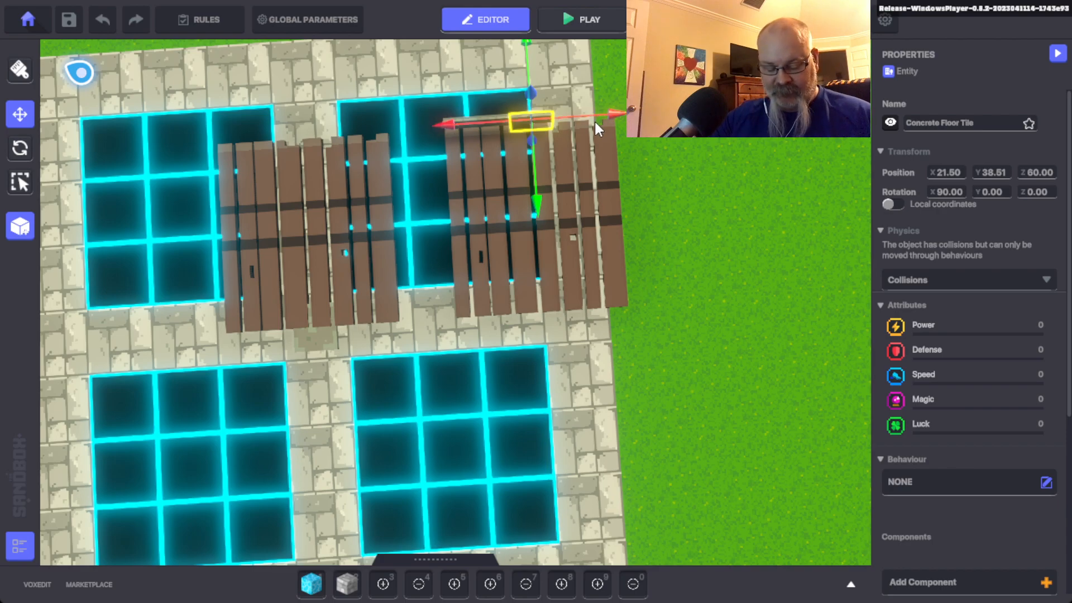
{"action": "key", "text": "ctrl+d"}
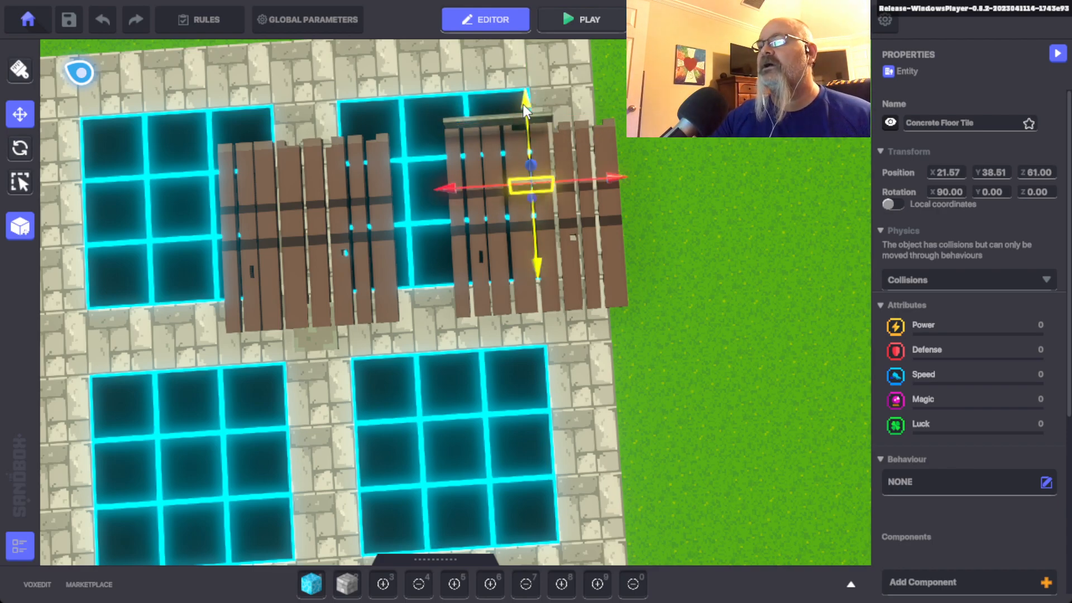
{"action": "left_click_drag", "start_coordinate": [527, 105], "coordinate": [527, 44]}
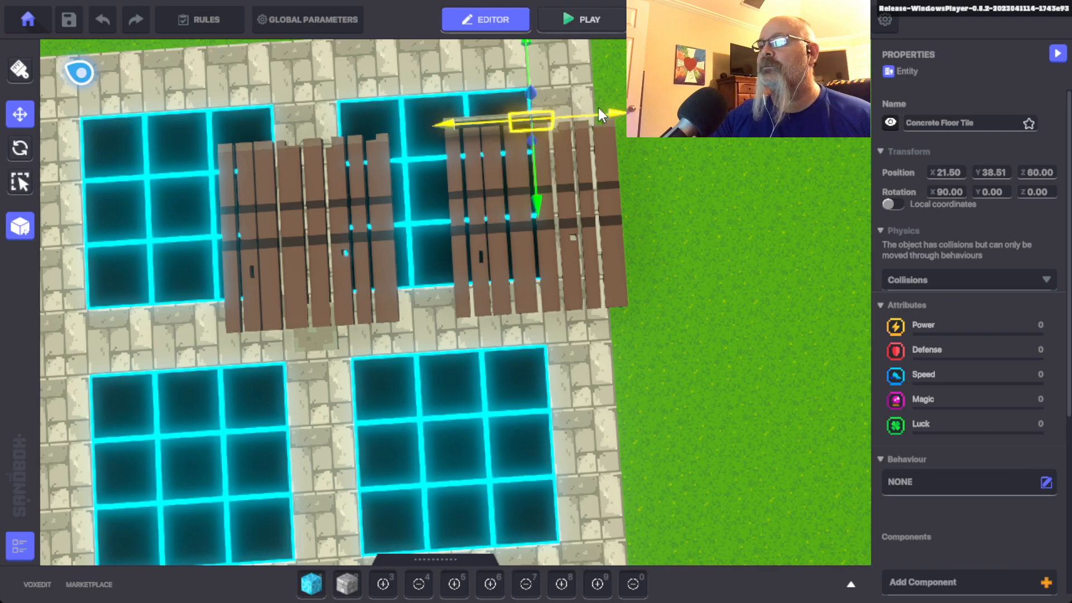
{"action": "left_click_drag", "start_coordinate": [614, 109], "coordinate": [646, 112]}
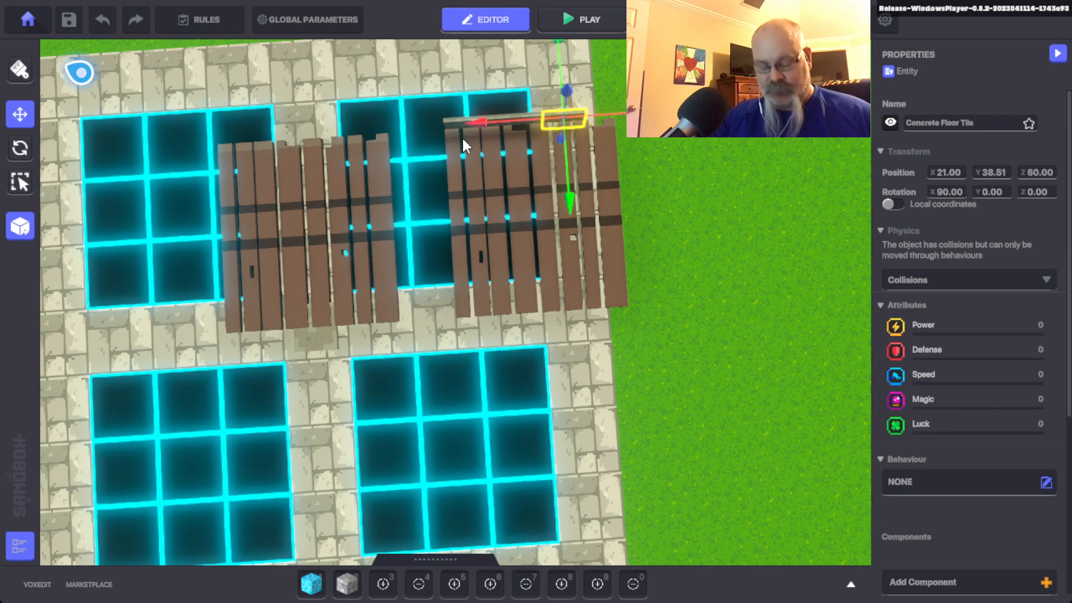
Duplicate the last tile, move the copy beside the fence to X 23.00, Z 61.00, and set its Y rotation to 90
{"action": "key", "text": "ctrl+d"}
{"action": "key", "text": "Down"}
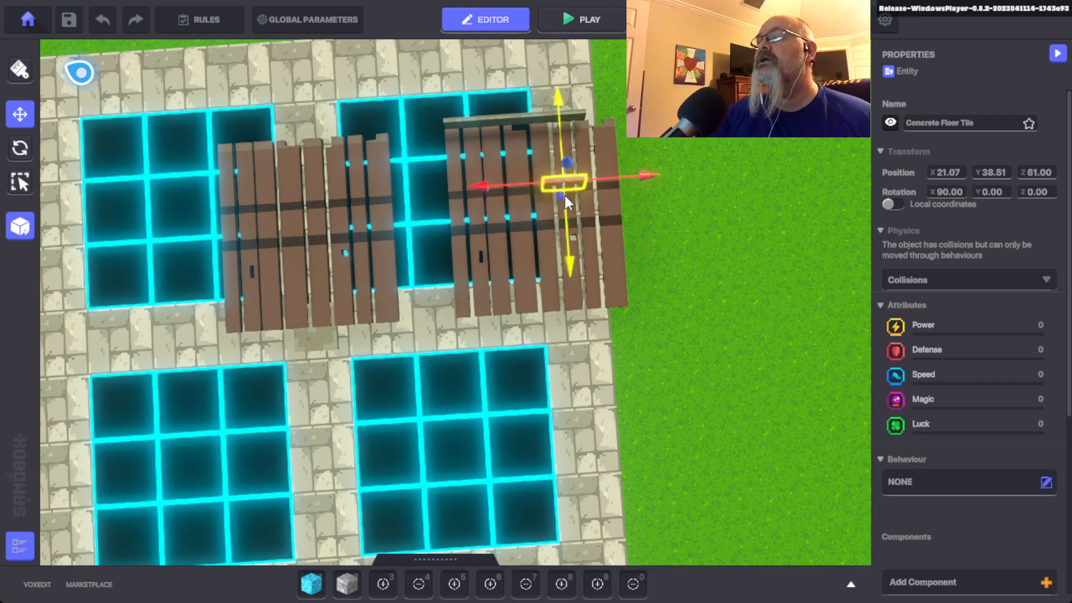
{"action": "left_click_drag", "start_coordinate": [481, 187], "coordinate": [359, 179]}
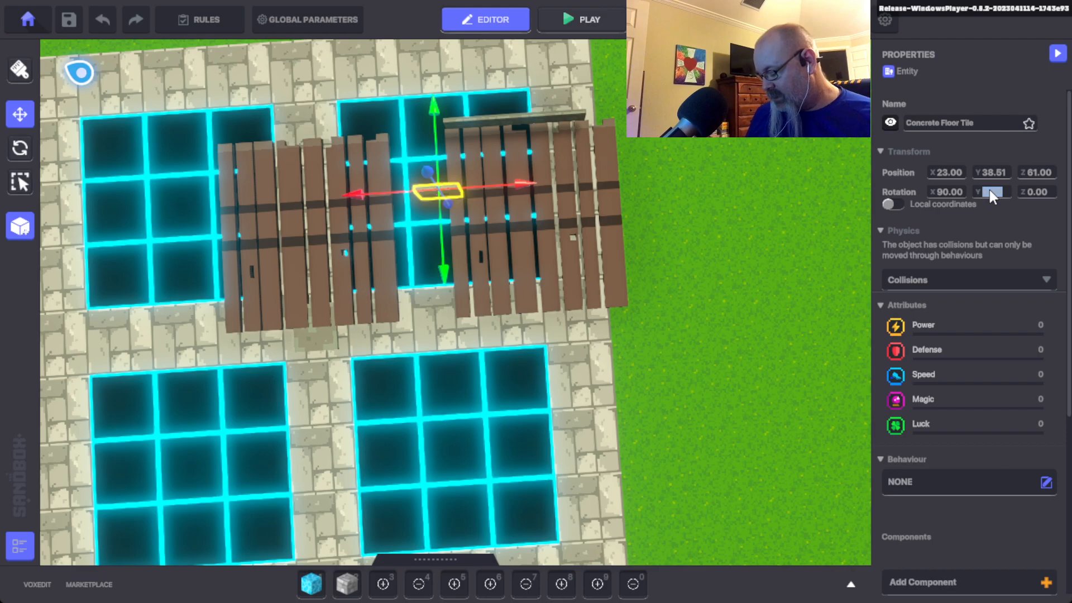
{"action": "type", "text": "90"}
{"action": "key", "text": "Return"}
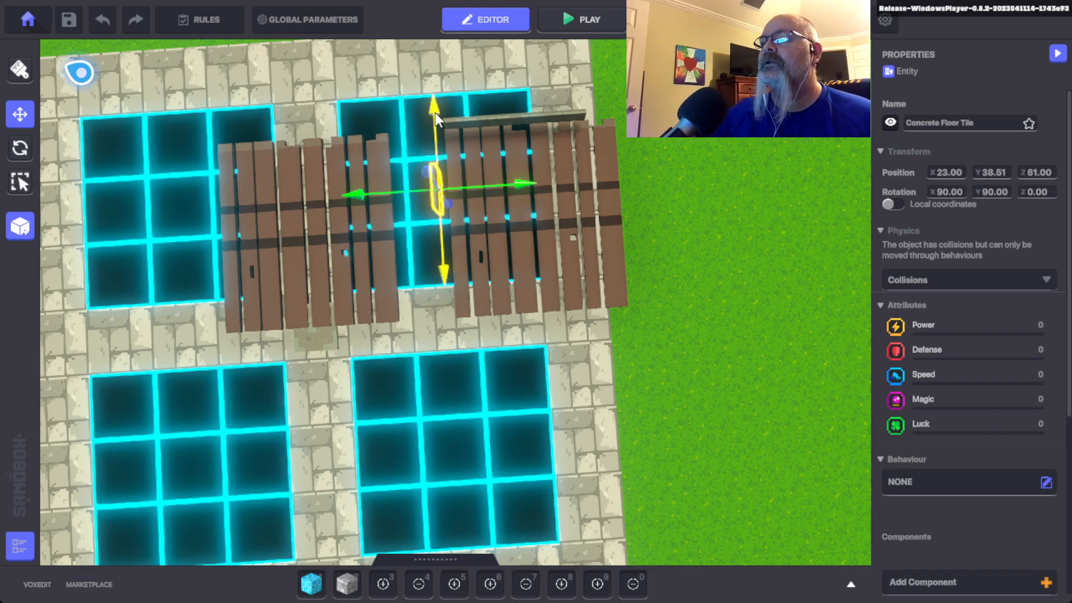
Reposition the turned tile against the fence's corner at X 22.85, Y 38.51, Z 60.32
{"action": "left_click_drag", "start_coordinate": [434, 109], "coordinate": [450, 68]}
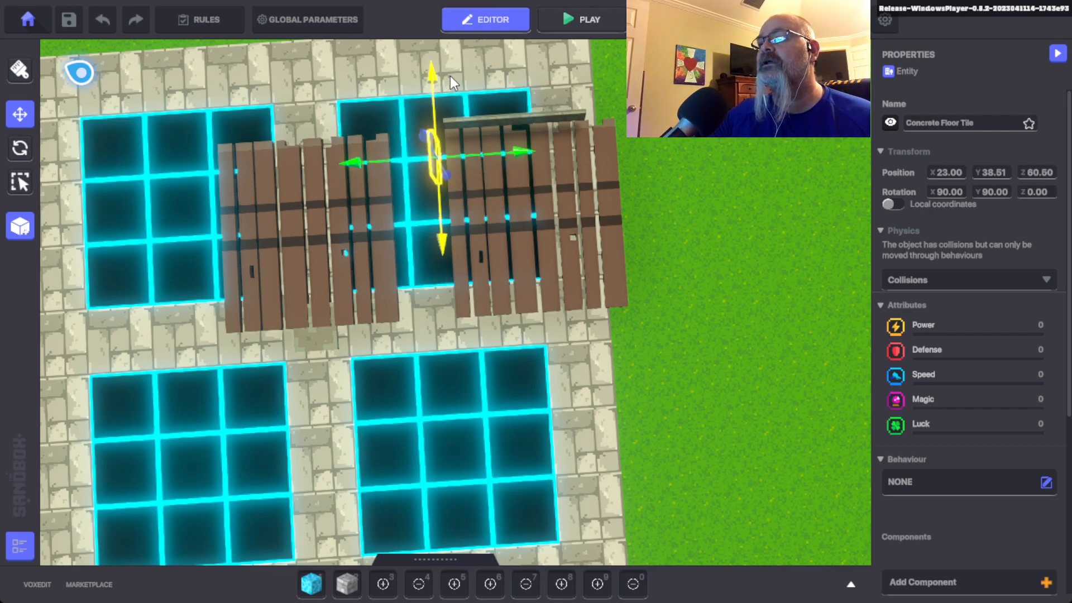
{"action": "scroll", "coordinate": [454, 186], "scroll_direction": "up", "scroll_amount": 5}
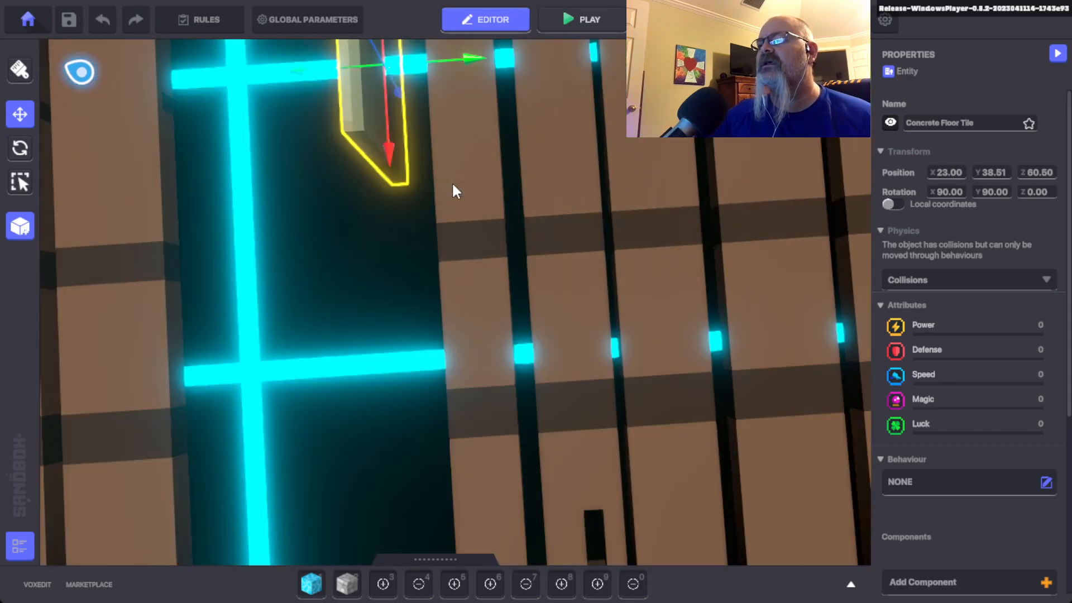
{"action": "scroll", "coordinate": [451, 182], "scroll_direction": "down", "scroll_amount": 6}
{"action": "mouse_move", "coordinate": [451, 190]}
{"action": "right_mouse_down"}
{"action": "mouse_move", "coordinate": [448, 227]}
{"action": "mouse_move", "coordinate": [410, 82]}
{"action": "mouse_move", "coordinate": [235, 58]}
{"action": "mouse_move", "coordinate": [347, 116]}
{"action": "mouse_move", "coordinate": [475, 157]}
{"action": "mouse_move", "coordinate": [463, 177]}
{"action": "right_mouse_up"}
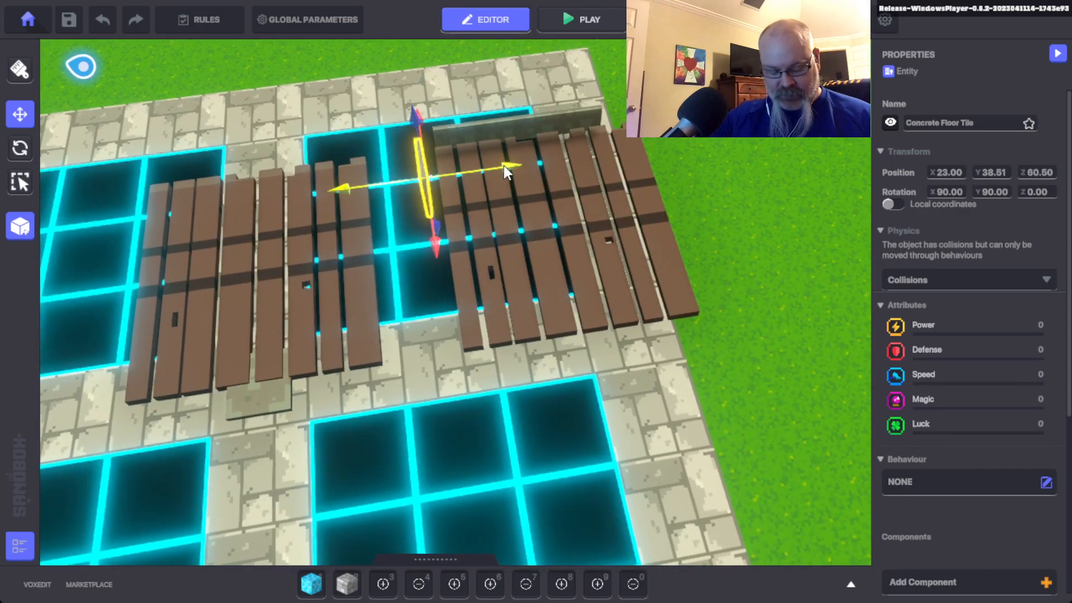
{"action": "left_click_drag", "start_coordinate": [508, 165], "coordinate": [518, 158]}
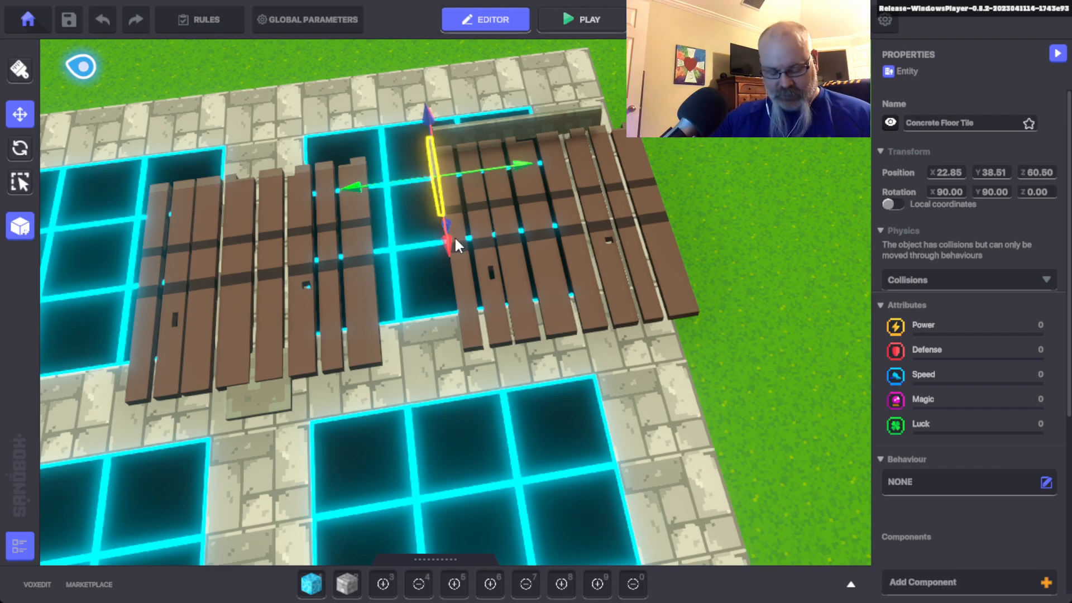
{"action": "right_click_drag", "start_coordinate": [519, 264], "coordinate": [243, 269]}
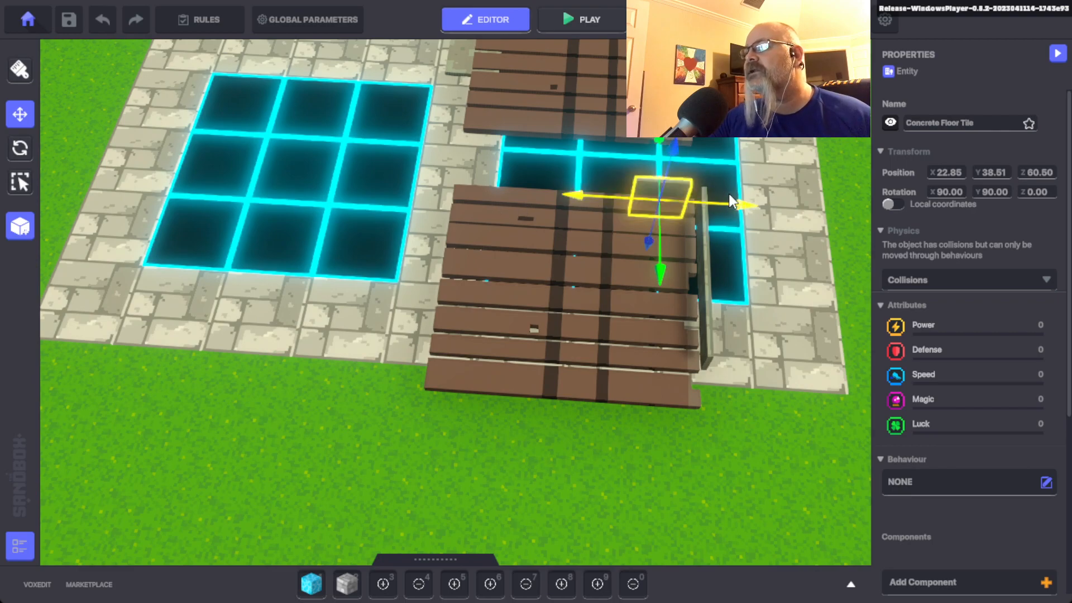
{"action": "left_click_drag", "start_coordinate": [738, 209], "coordinate": [751, 205]}
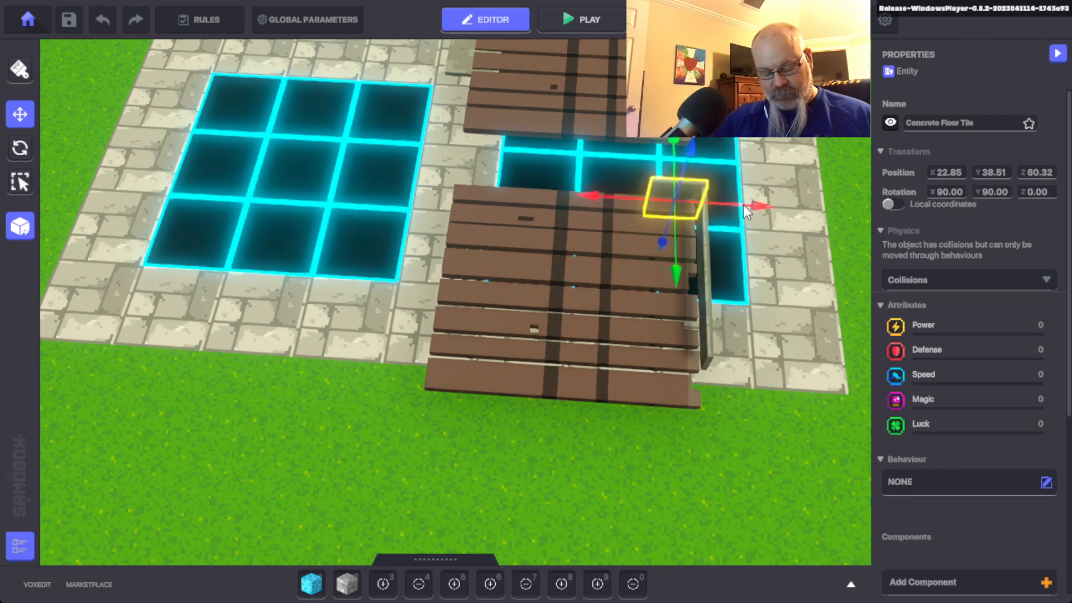
Extend the row of turned Concrete Floor Tiles along the fence's side with duplicates, the first at X 23.00, Y 38.51, Z 60.91
{"action": "key", "text": "ctrl+d"}
{"action": "left_click_drag", "start_coordinate": [682, 346], "coordinate": [686, 250]}
{"action": "left_click_drag", "start_coordinate": [788, 200], "coordinate": [708, 199]}
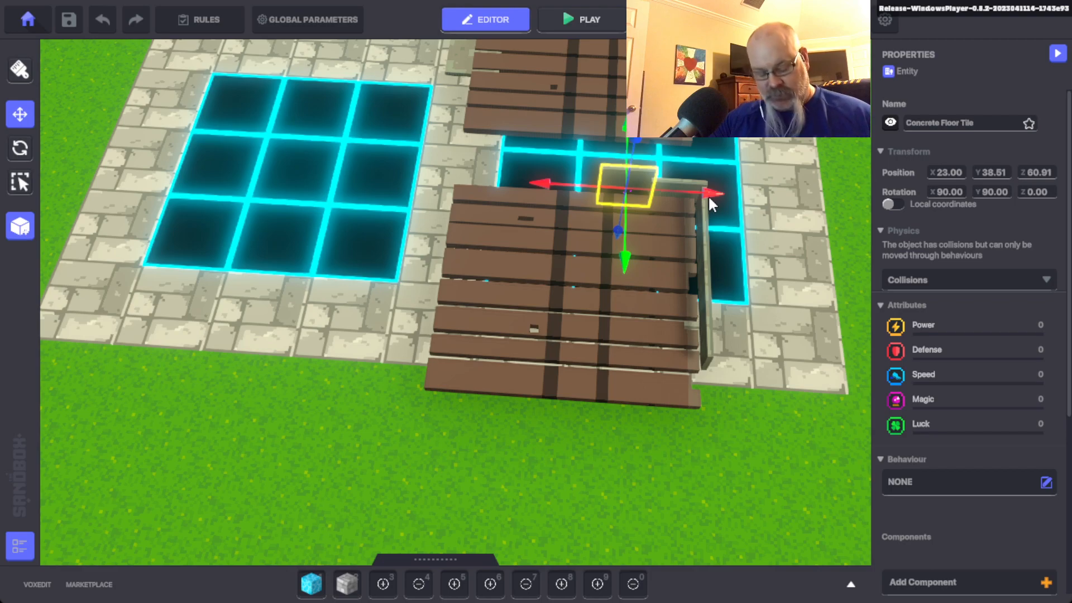
{"action": "key", "text": "ctrl+d"}
{"action": "left_click_drag", "start_coordinate": [629, 340], "coordinate": [625, 246]}
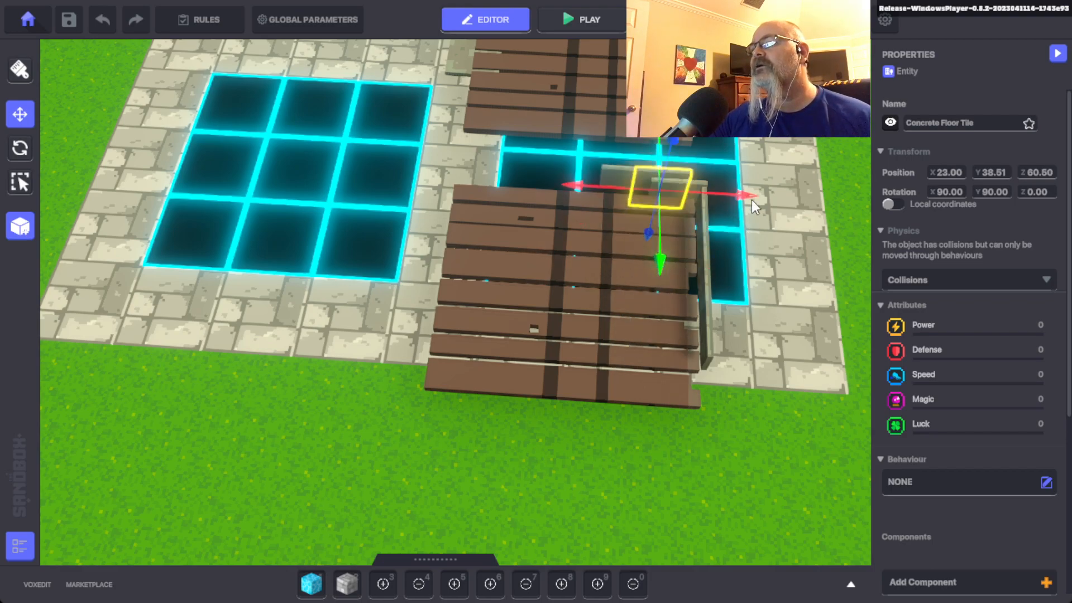
{"action": "left_click_drag", "start_coordinate": [749, 191], "coordinate": [685, 190]}
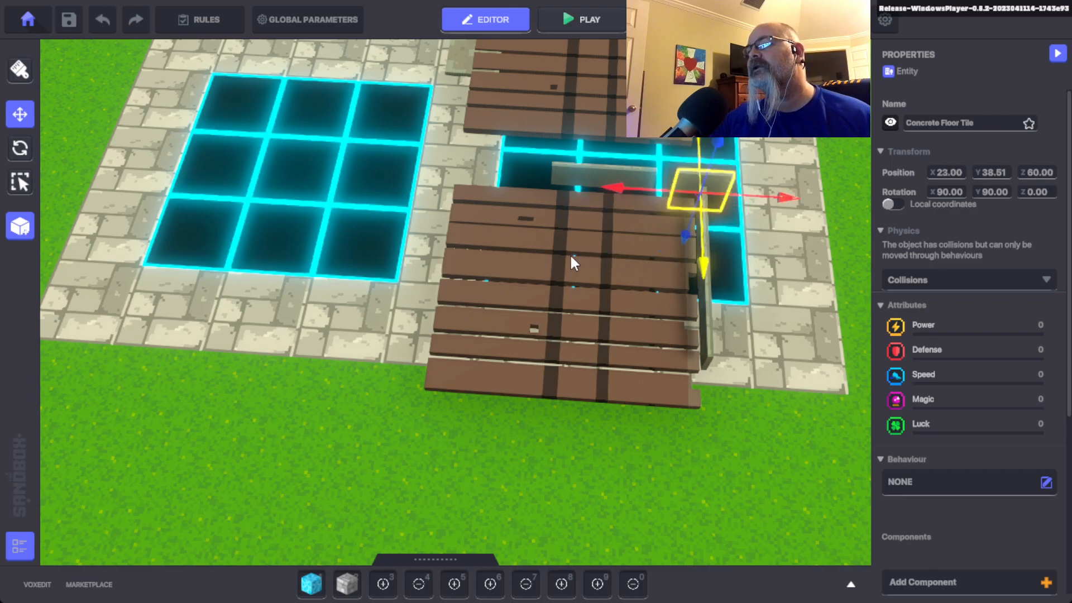
{"action": "left_click_drag", "start_coordinate": [608, 190], "coordinate": [568, 188]}
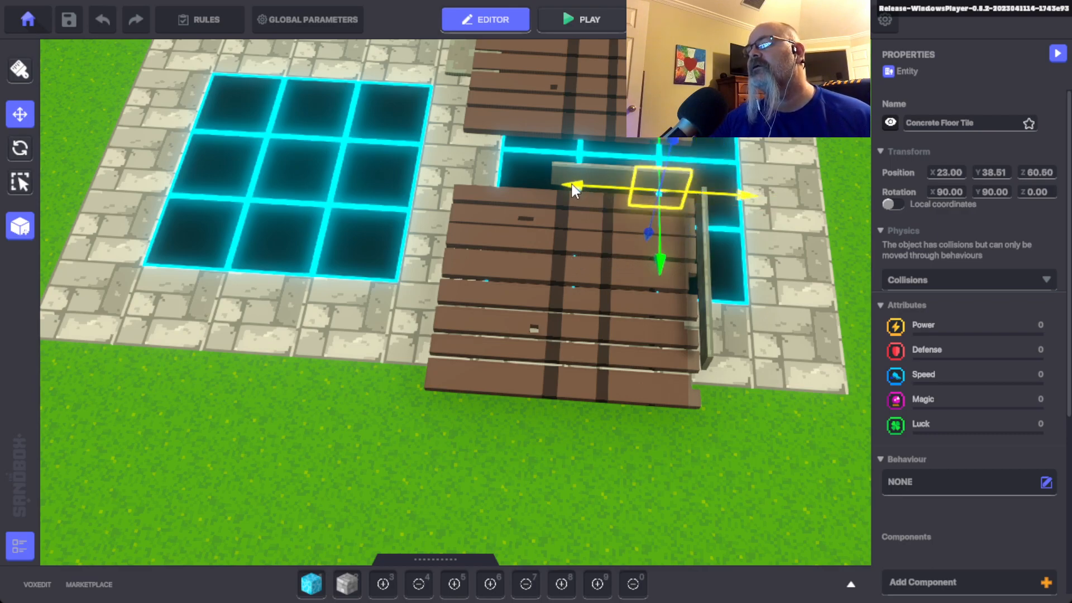
Select the three turned Concrete Floor Tiles together and shift them snug against the fence corner, with the end tile at X 22.81, Z 61.24
{"action": "left_click_drag", "start_coordinate": [681, 262], "coordinate": [895, 320], "text": "alt"}
{"action": "left_click_drag", "start_coordinate": [522, 304], "coordinate": [715, 211], "text": "alt"}
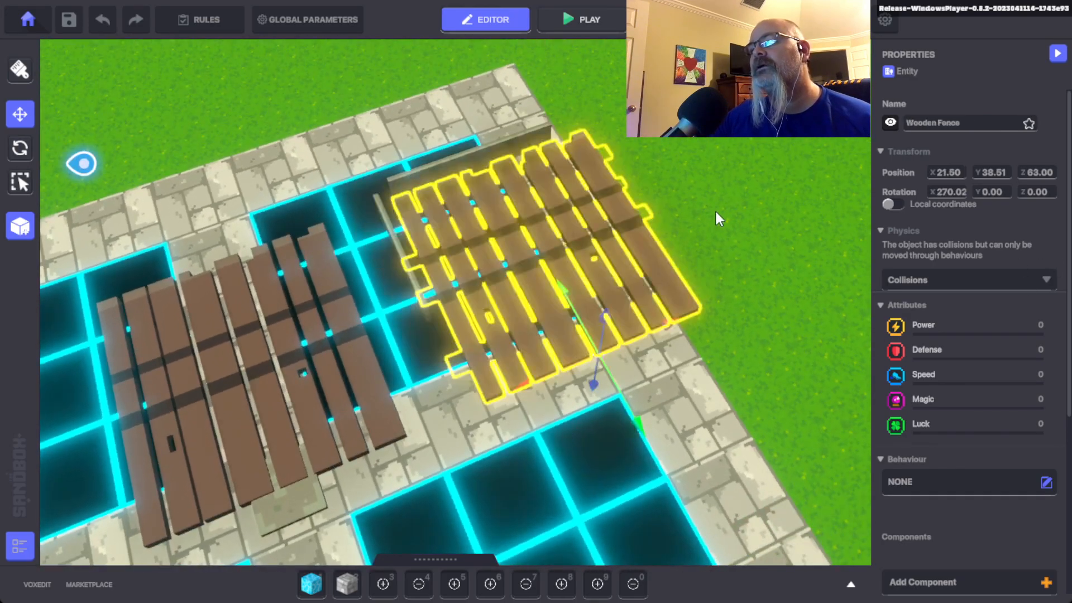
{"action": "left_click", "coordinate": [714, 211]}
{"action": "left_click", "coordinate": [406, 247]}
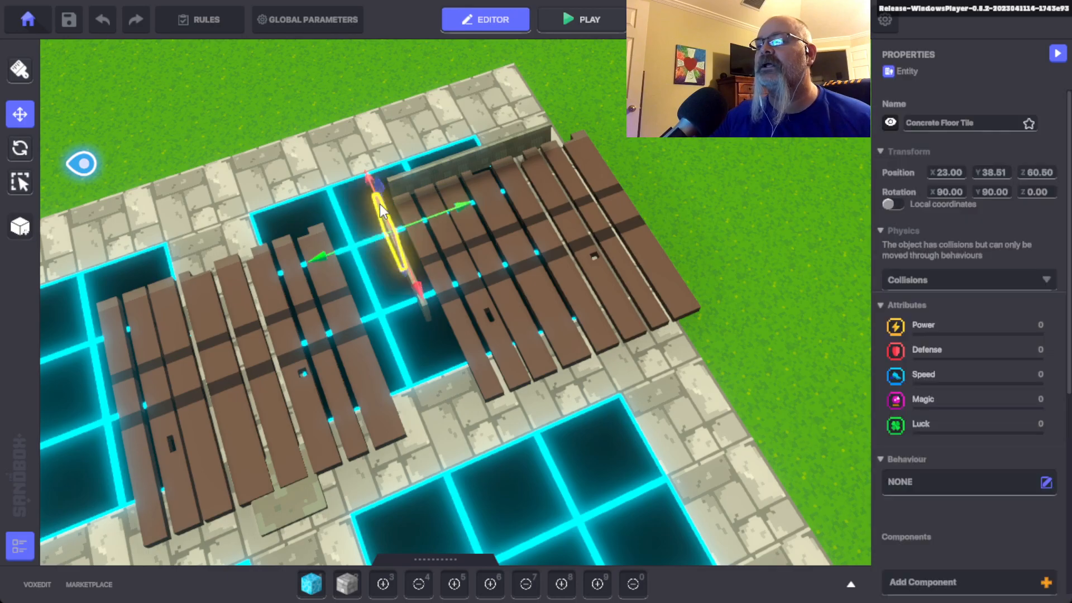
{"action": "scroll", "coordinate": [404, 262], "scroll_direction": "down", "scroll_amount": 5}
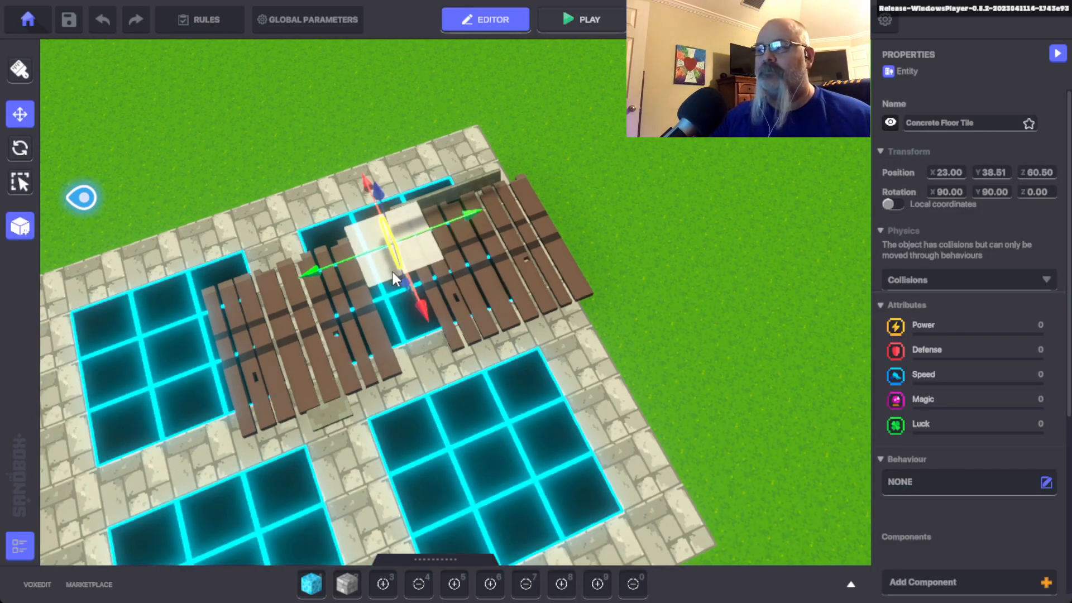
{"action": "scroll", "coordinate": [393, 273], "scroll_direction": "up", "scroll_amount": 7}
{"action": "left_click_drag", "start_coordinate": [448, 305], "coordinate": [217, 256], "text": "alt"}
{"action": "left_click", "coordinate": [465, 179]}
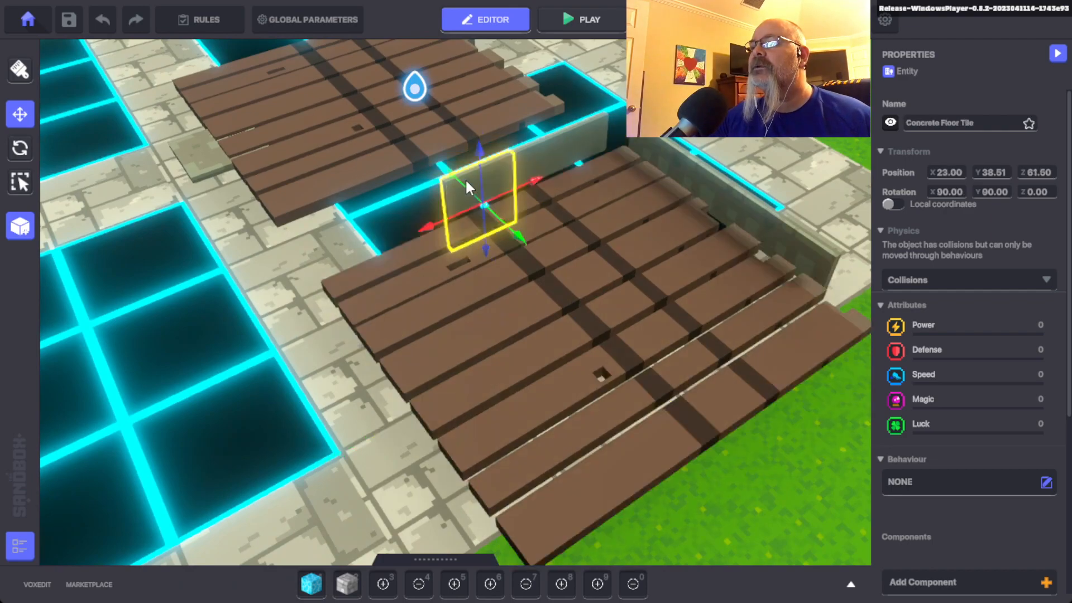
{"action": "left_click", "coordinate": [536, 154], "text": "shift"}
{"action": "left_click", "coordinate": [581, 124], "text": "shift"}
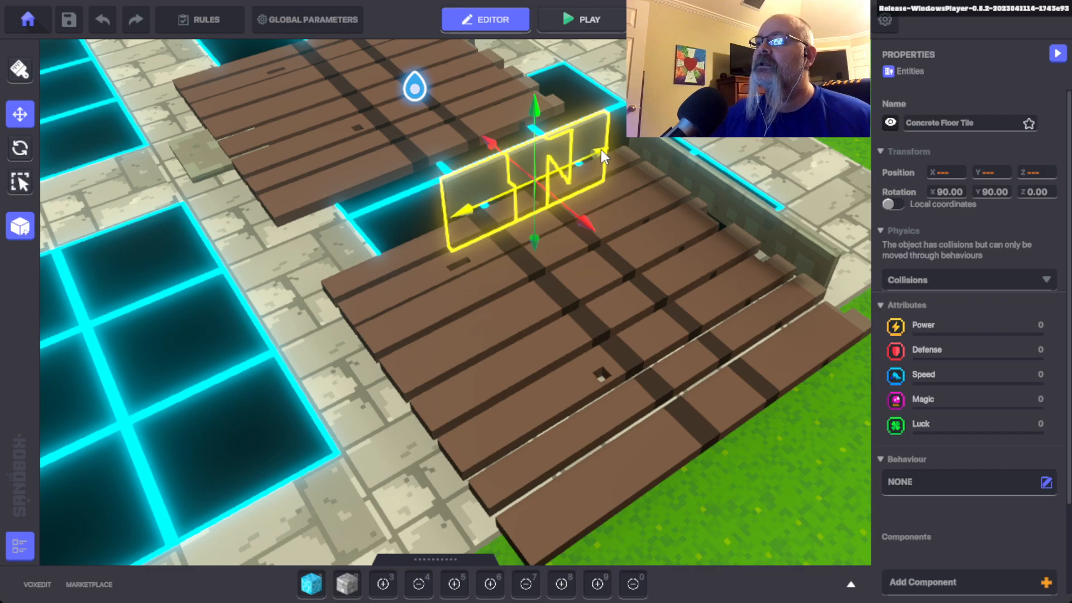
{"action": "left_click_drag", "start_coordinate": [600, 150], "coordinate": [618, 143]}
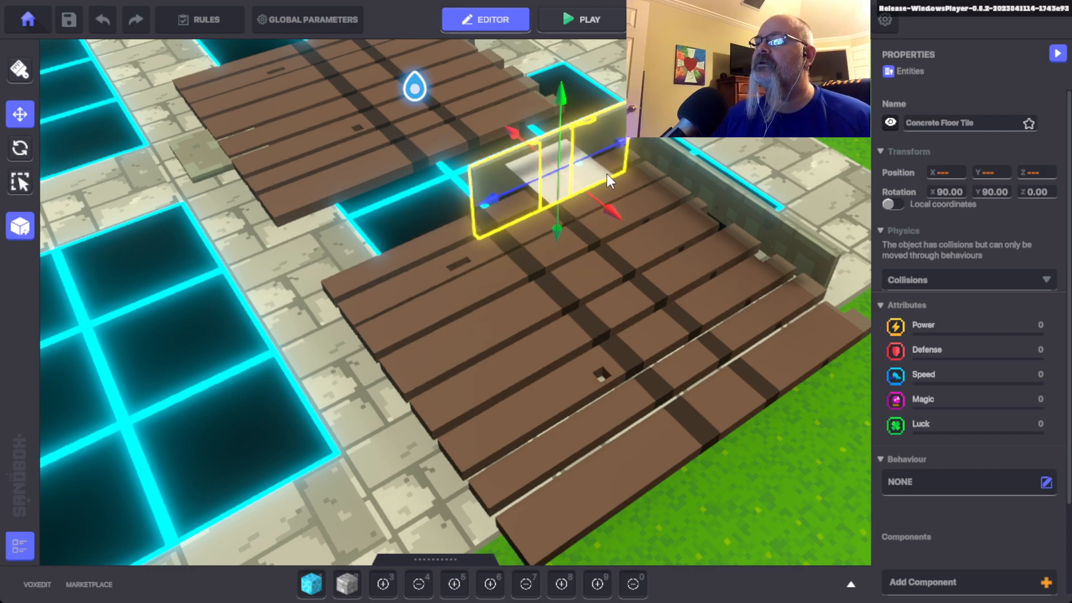
{"action": "left_click_drag", "start_coordinate": [615, 212], "coordinate": [622, 214]}
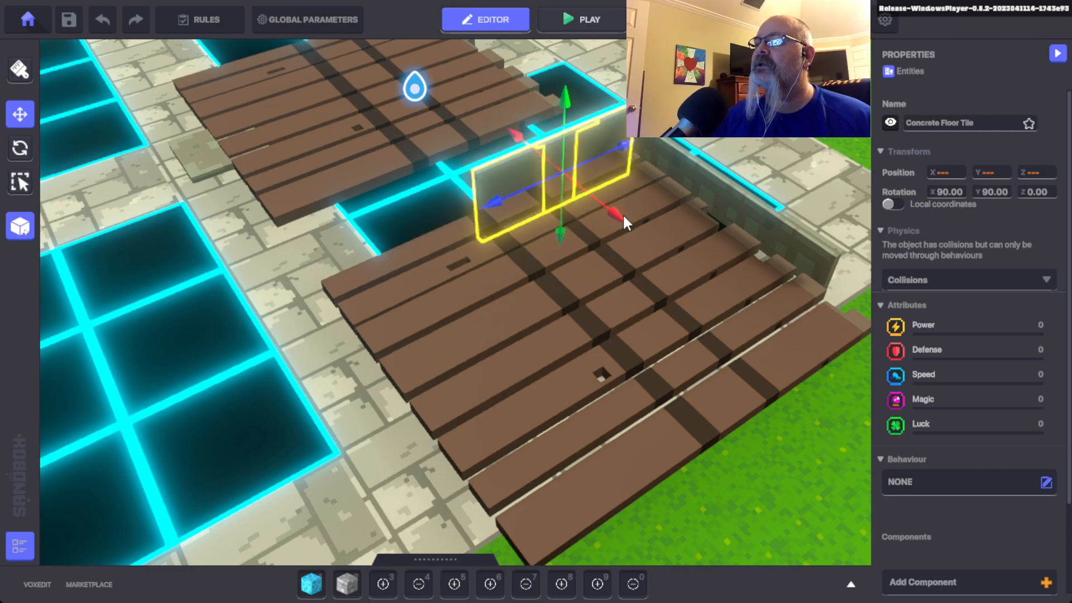
{"action": "right_click_drag", "start_coordinate": [607, 245], "coordinate": [625, 163]}
{"action": "left_click_drag", "start_coordinate": [538, 186], "coordinate": [551, 183]}
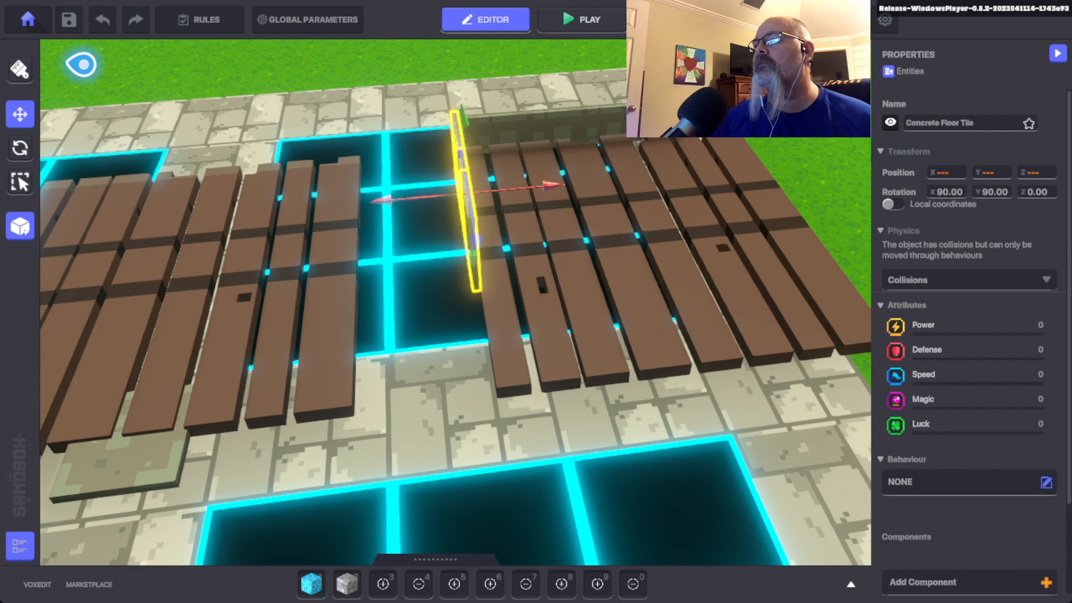
{"action": "key", "text": "Escape"}
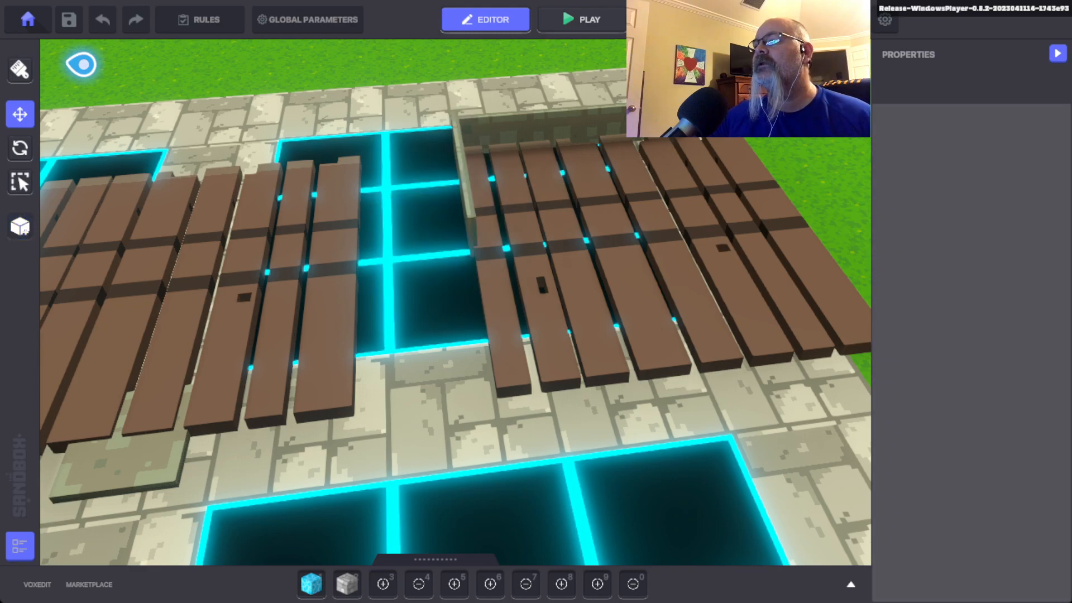
Examine from above how both tile walls line up with the fence's edges and the end tile's position
{"action": "left_click", "coordinate": [456, 121]}
{"action": "right_click_drag", "start_coordinate": [558, 248], "coordinate": [563, 358]}
{"action": "middle_click_drag", "start_coordinate": [719, 501], "coordinate": [606, 408]}
{"action": "right_click_drag", "start_coordinate": [586, 461], "coordinate": [570, 486]}
{"action": "scroll", "coordinate": [570, 485], "scroll_direction": "down", "scroll_amount": 3}
{"action": "scroll", "coordinate": [571, 478], "scroll_direction": "up", "scroll_amount": 2}
{"action": "scroll", "coordinate": [573, 469], "scroll_direction": "down", "scroll_amount": 2}
{"action": "left_click", "coordinate": [390, 179]}
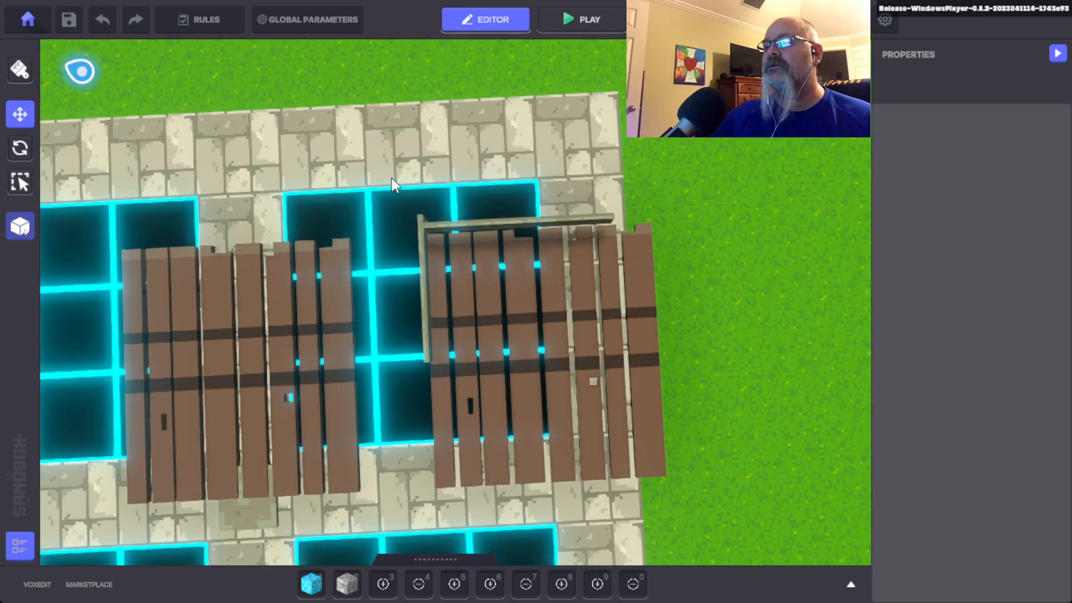
{"action": "left_click", "coordinate": [424, 350]}
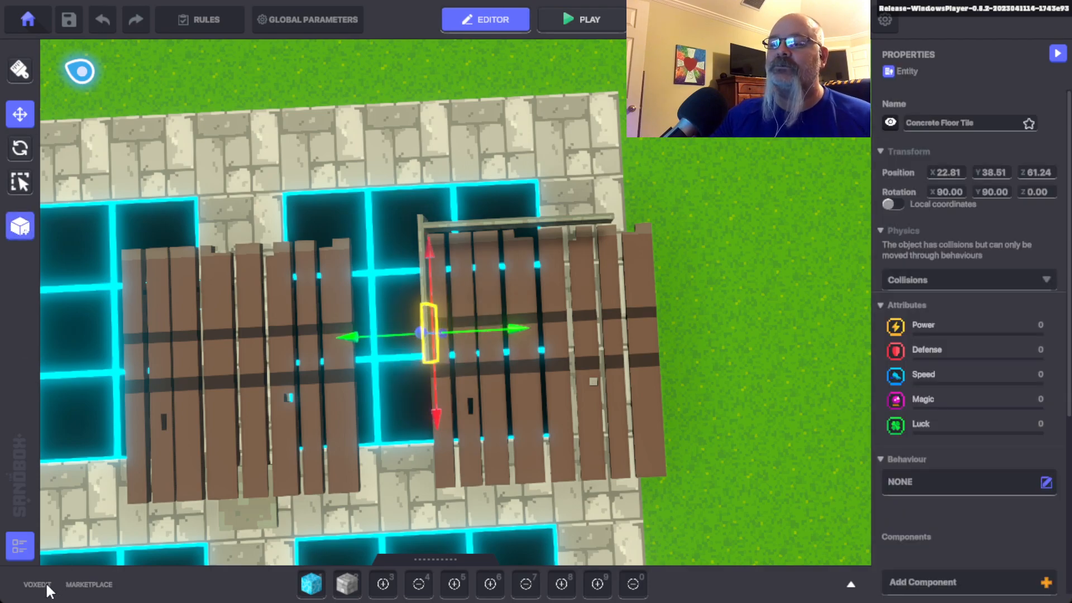
In the hierarchy, make all seven Concrete Floor Tiles children of the separate Wooden Fence
{"action": "left_click", "coordinate": [17, 540]}
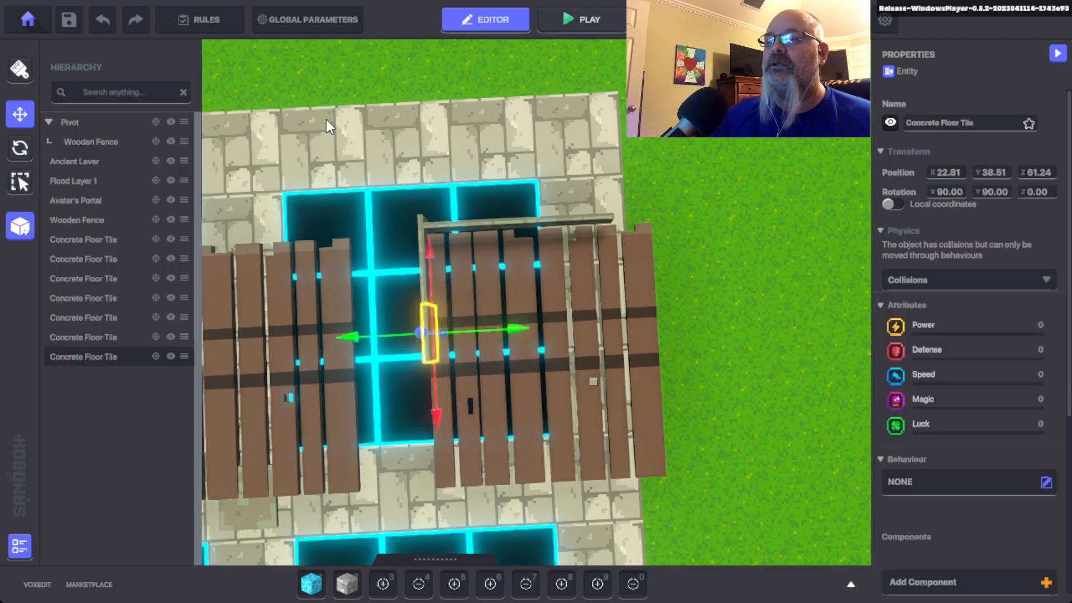
{"action": "left_click", "coordinate": [156, 355]}
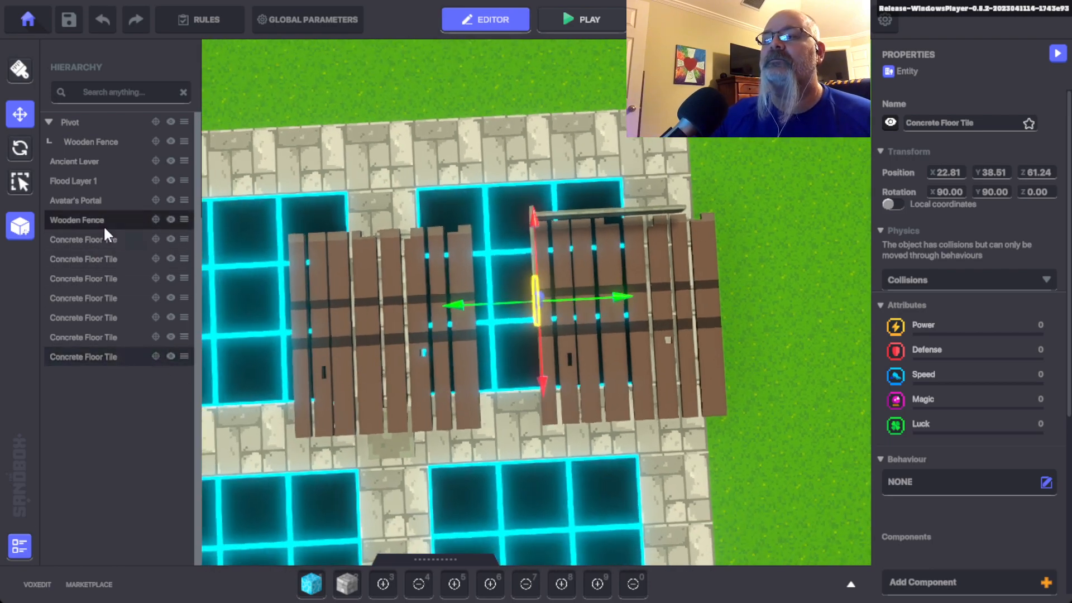
{"action": "left_click", "coordinate": [155, 218]}
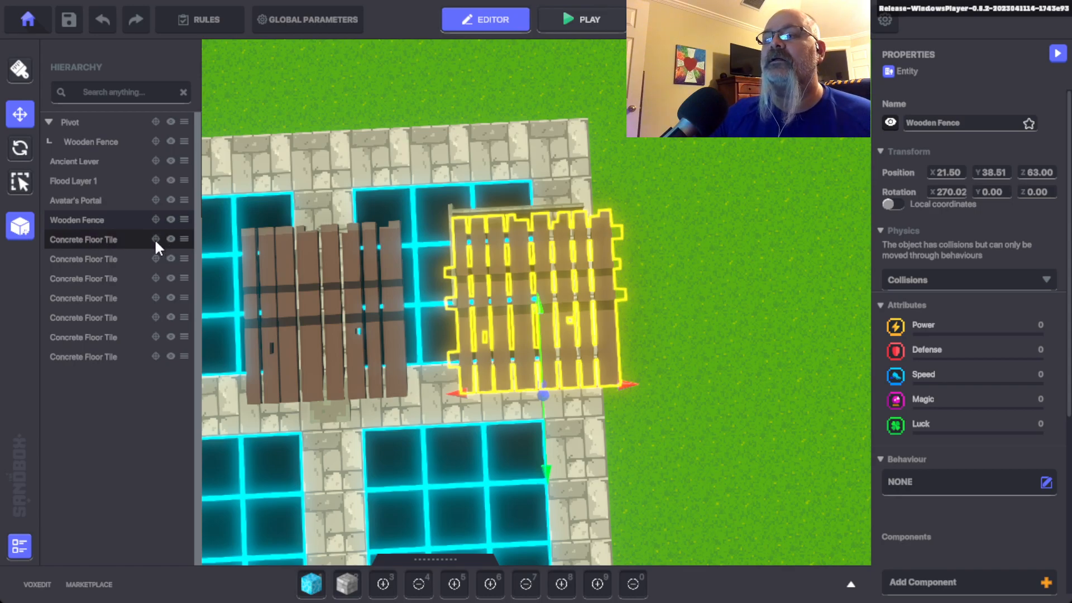
{"action": "left_click_drag", "start_coordinate": [152, 237], "coordinate": [123, 218]}
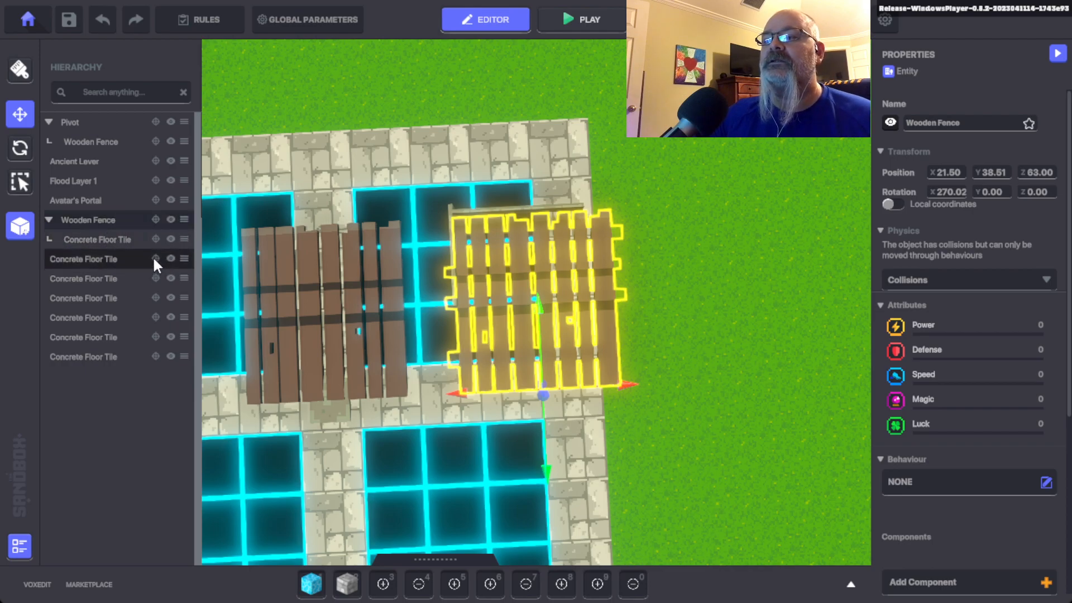
{"action": "left_click_drag", "start_coordinate": [152, 256], "coordinate": [87, 220]}
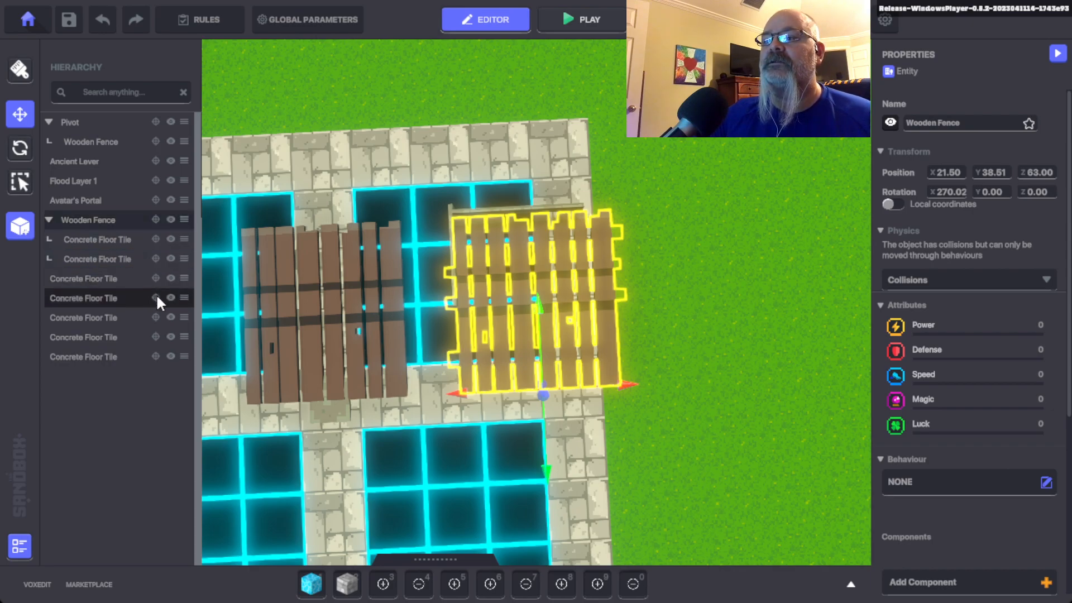
{"action": "left_click_drag", "start_coordinate": [153, 276], "coordinate": [95, 216]}
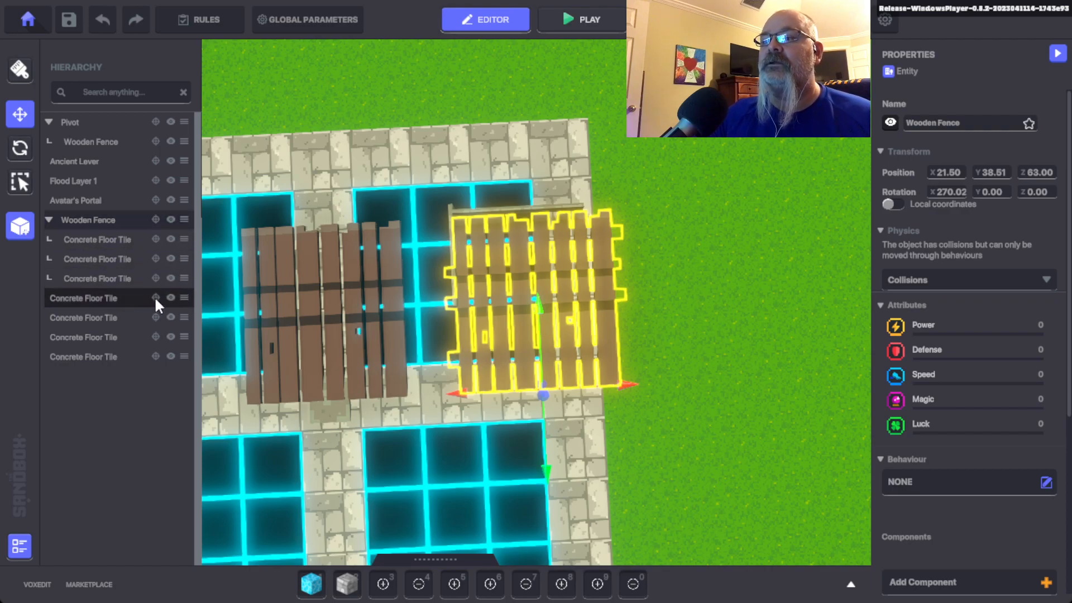
{"action": "left_click_drag", "start_coordinate": [154, 296], "coordinate": [101, 217]}
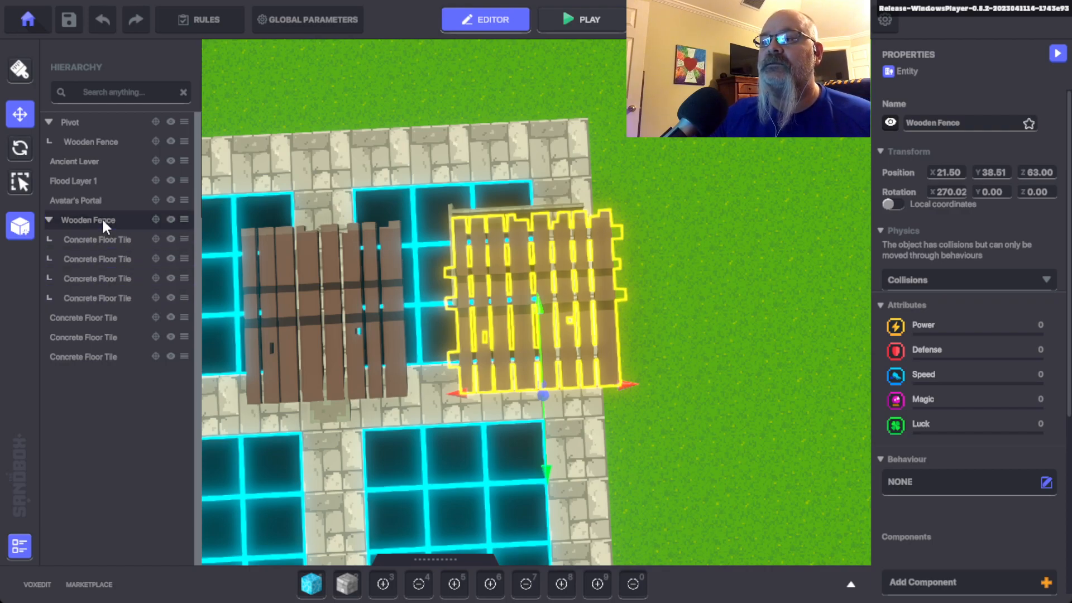
{"action": "left_click_drag", "start_coordinate": [156, 315], "coordinate": [96, 218]}
{"action": "left_click_drag", "start_coordinate": [157, 339], "coordinate": [98, 219]}
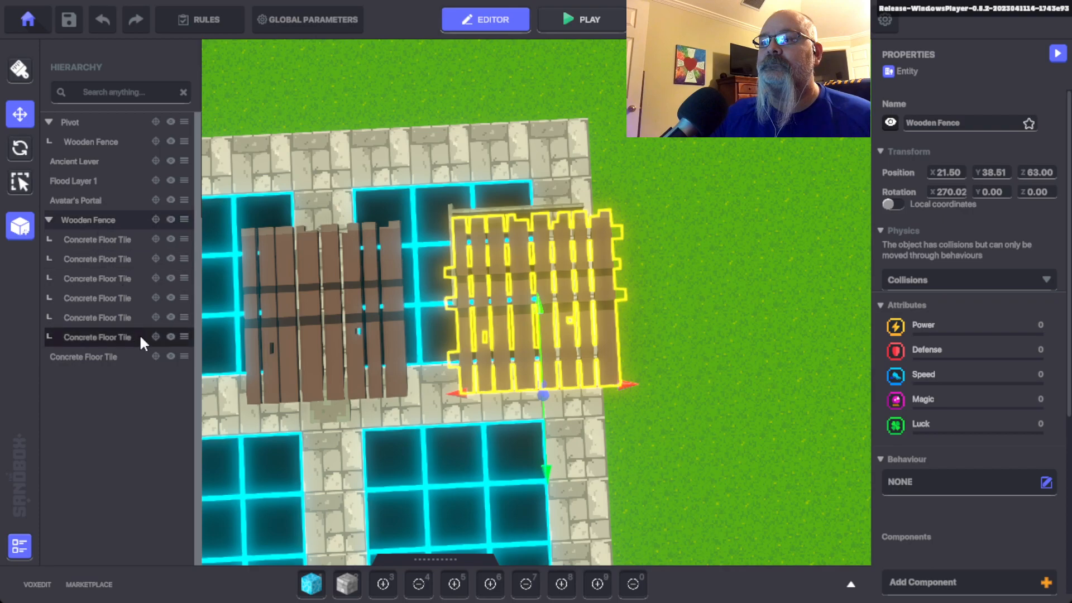
{"action": "left_click_drag", "start_coordinate": [155, 353], "coordinate": [89, 217]}
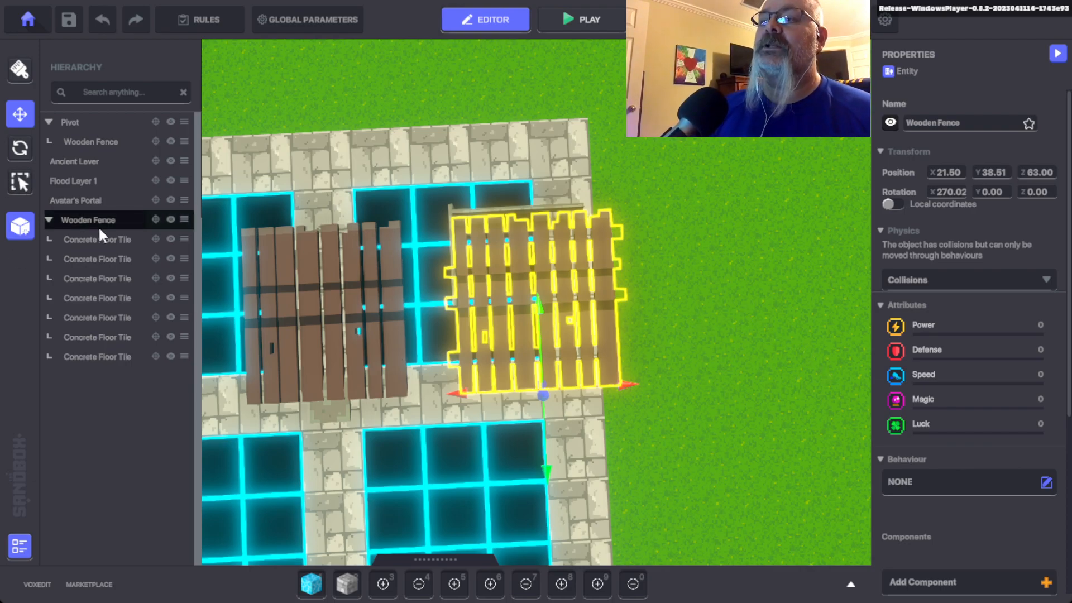
Nest the Wooden Fence with its tiles under the Wooden Fence that belongs to the Pivot, and close the hierarchy
{"action": "left_click_drag", "start_coordinate": [155, 220], "coordinate": [121, 156]}
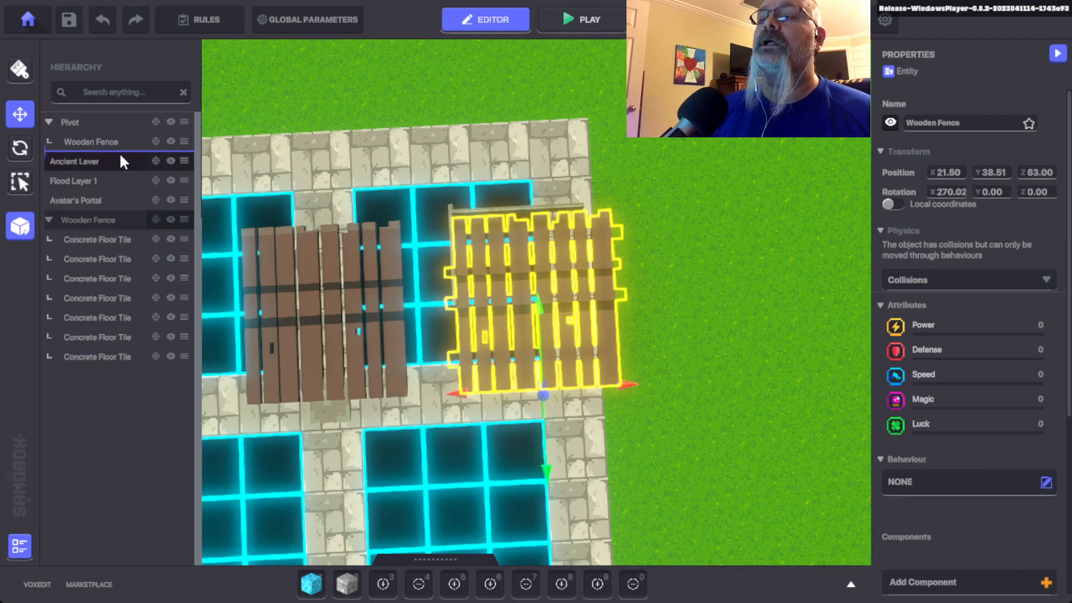
{"action": "left_click_drag", "start_coordinate": [122, 162], "coordinate": [82, 142]}
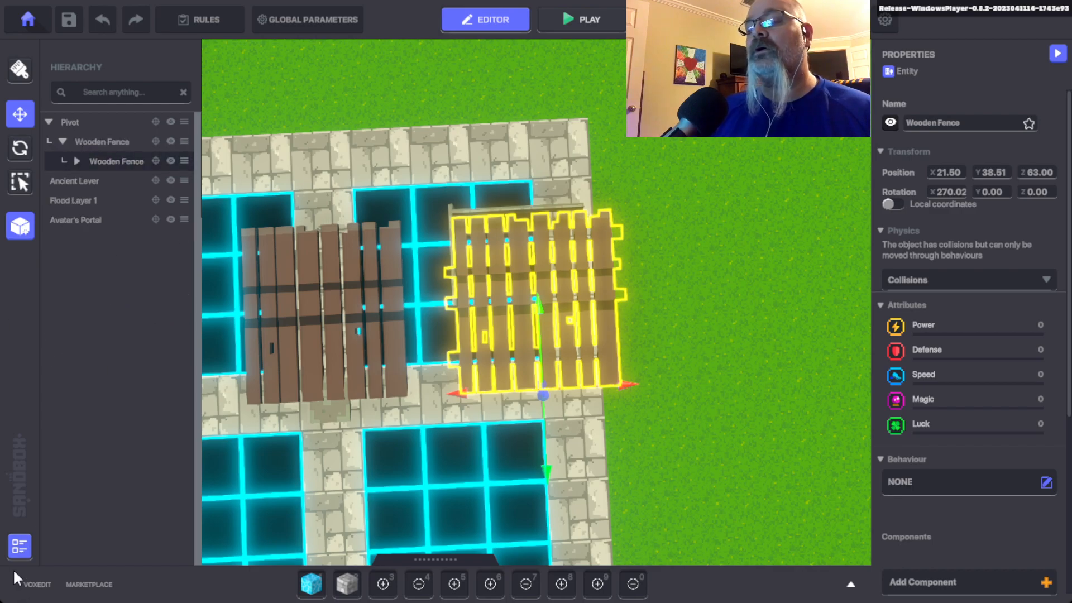
{"action": "left_click", "coordinate": [20, 545]}
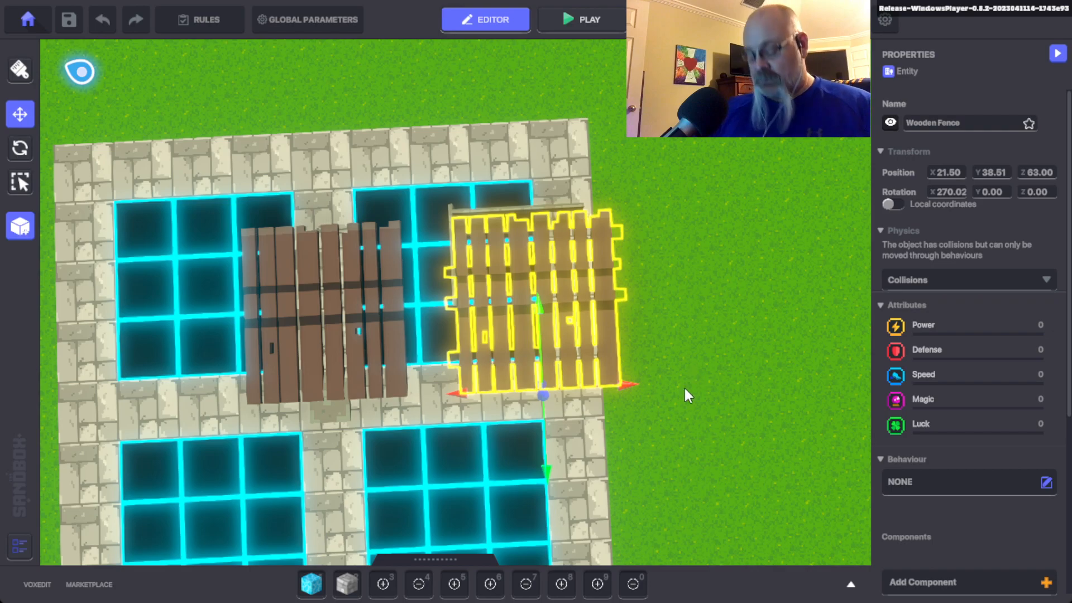
Rotate the nested Wooden Fence and its tile walls into a tilt with a Y rotation of 320.23
{"action": "right_click_drag", "start_coordinate": [717, 564], "coordinate": [629, 337]}
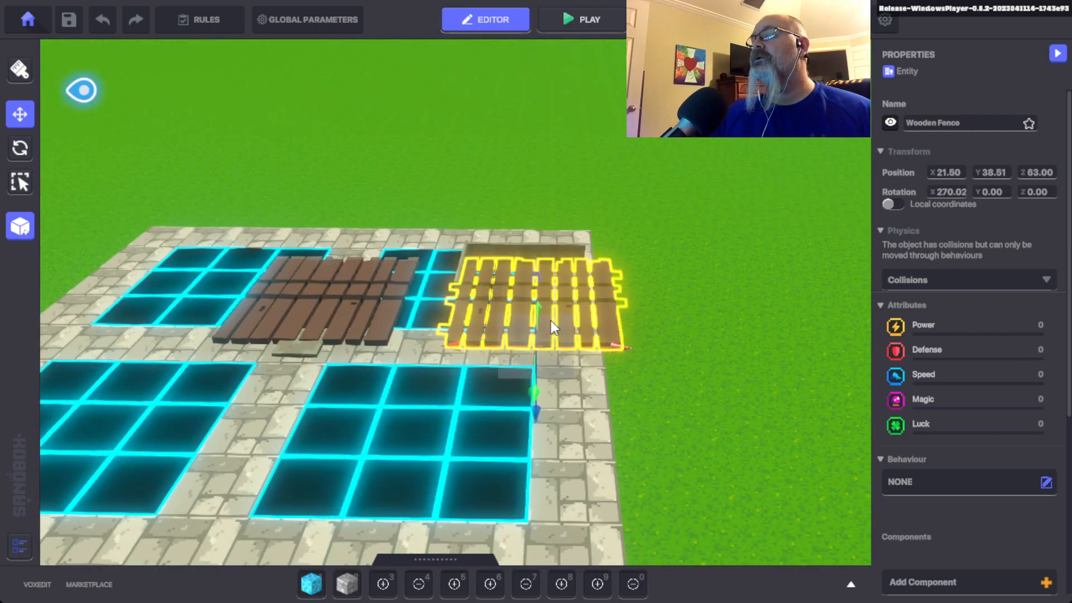
{"action": "left_click", "coordinate": [21, 143]}
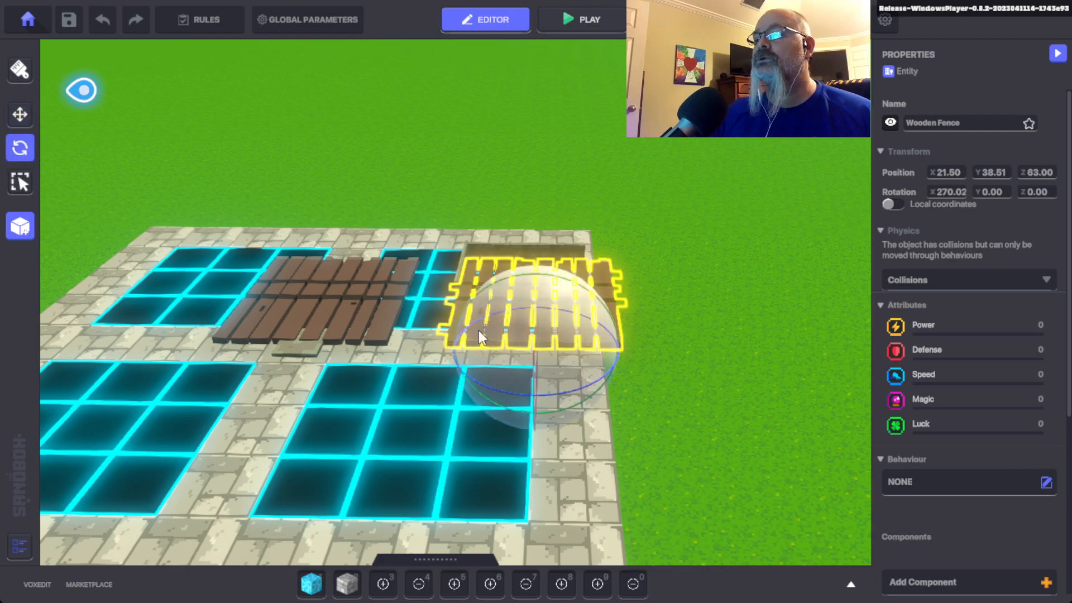
{"action": "scroll", "coordinate": [481, 328], "scroll_direction": "down", "scroll_amount": 2}
{"action": "scroll", "coordinate": [487, 336], "scroll_direction": "up", "scroll_amount": 3}
{"action": "right_click_drag", "start_coordinate": [487, 341], "coordinate": [484, 272]}
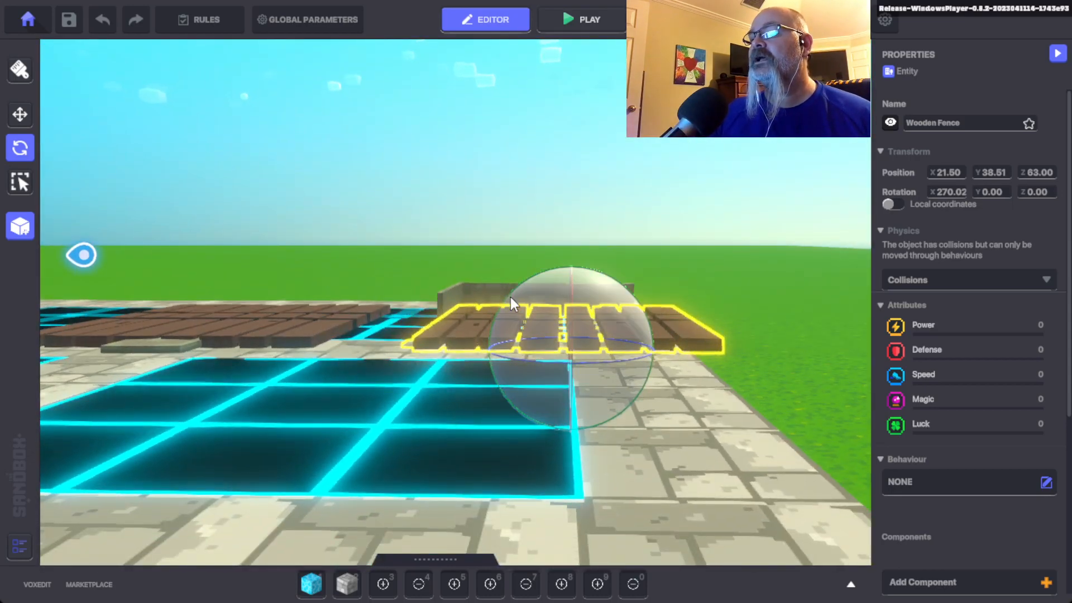
{"action": "middle_click_drag", "start_coordinate": [528, 335], "coordinate": [498, 375]}
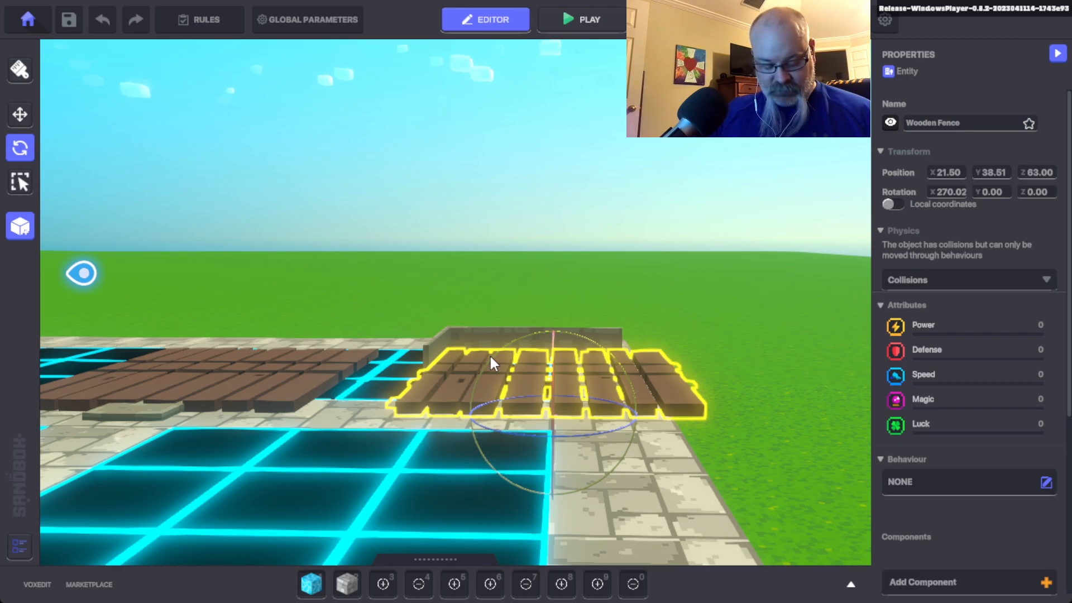
{"action": "left_click_drag", "start_coordinate": [491, 355], "coordinate": [566, 328]}
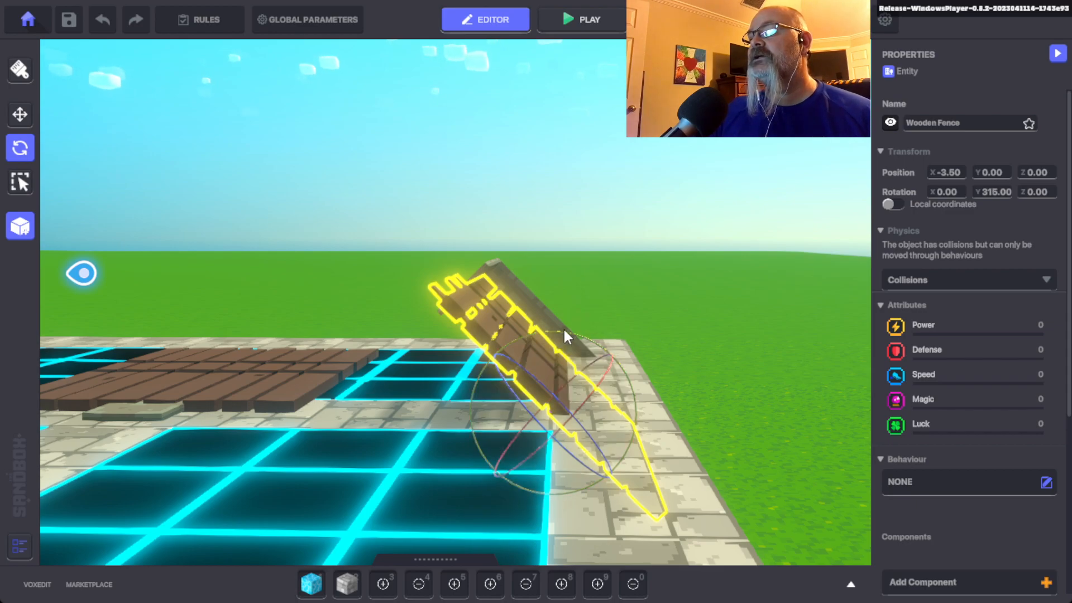
{"action": "left_click_drag", "start_coordinate": [563, 331], "coordinate": [549, 341]}
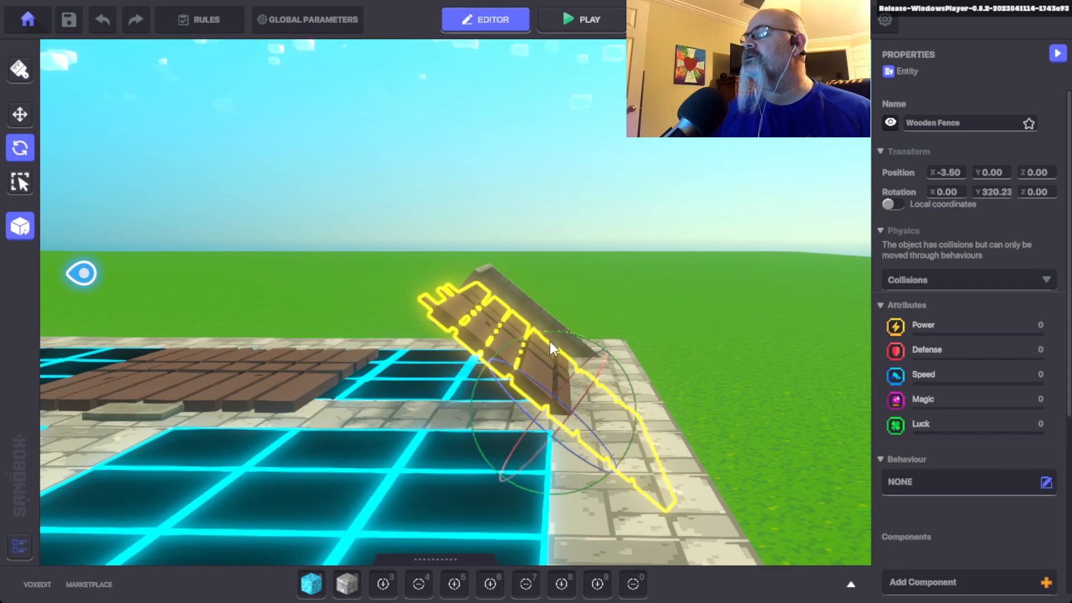
{"action": "left_click", "coordinate": [681, 354]}
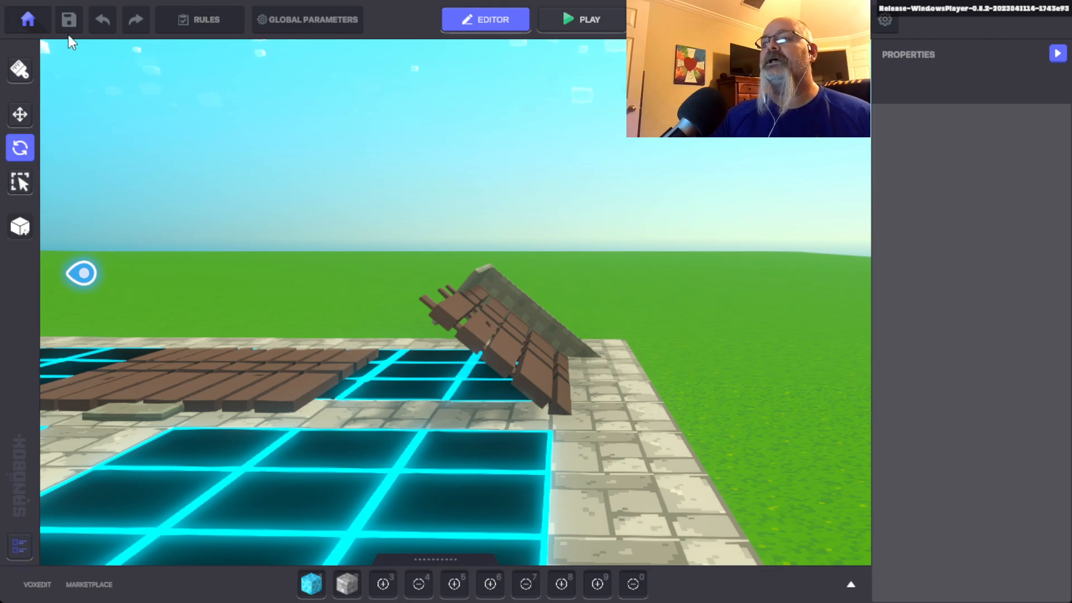
Save the experience, start a playtest, and run the avatar to the pits beneath the moving fence platform
{"action": "left_click", "coordinate": [68, 19]}
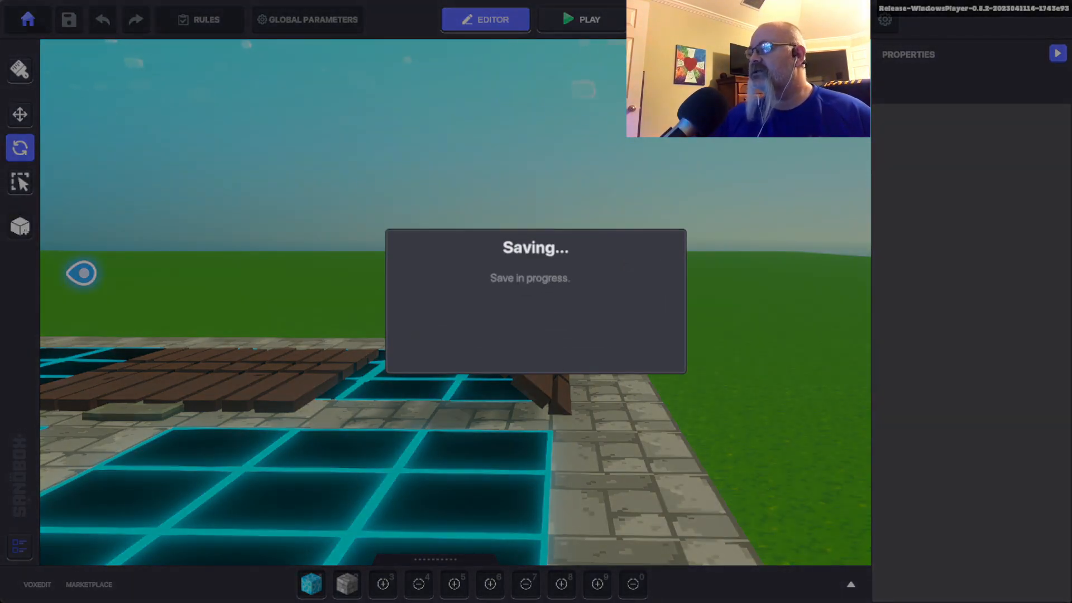
{"action": "left_click", "coordinate": [551, 348]}
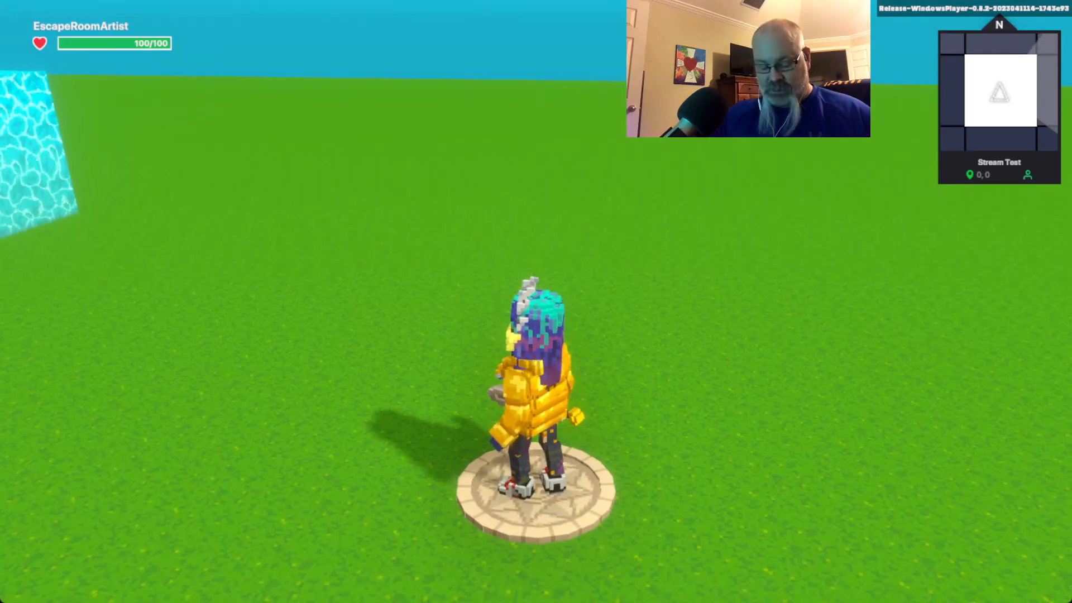
{"action": "key", "text": "w"}
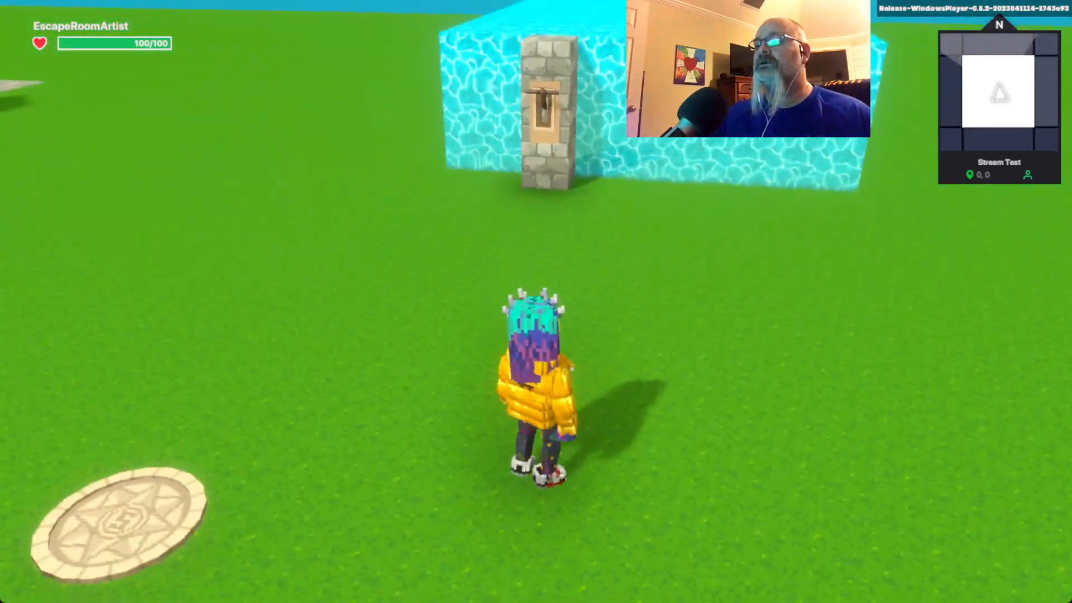
{"action": "key", "text": "w"}
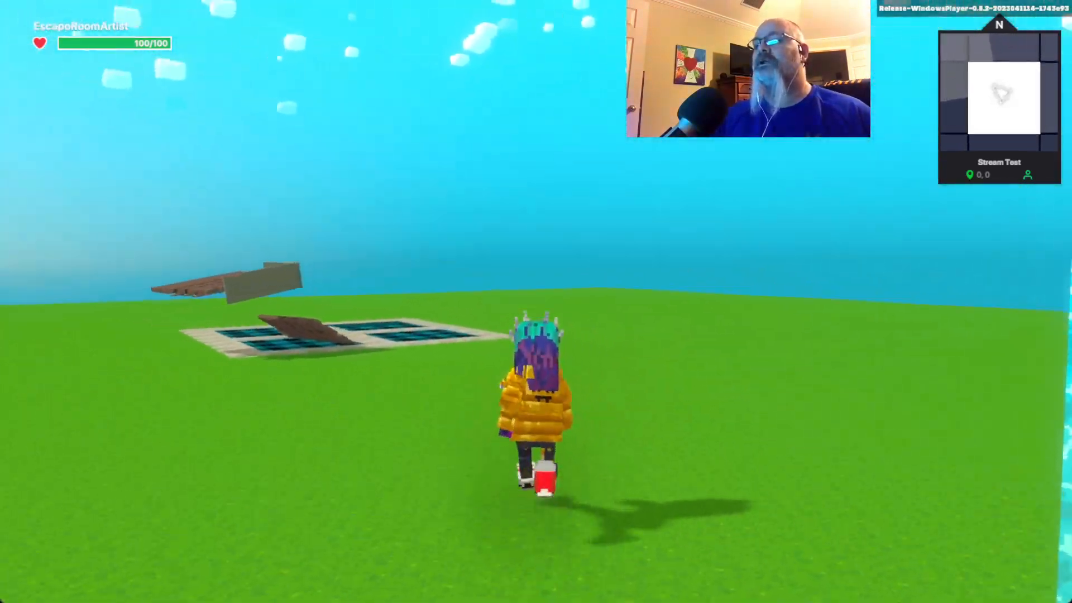
{"action": "key", "text": "w"}
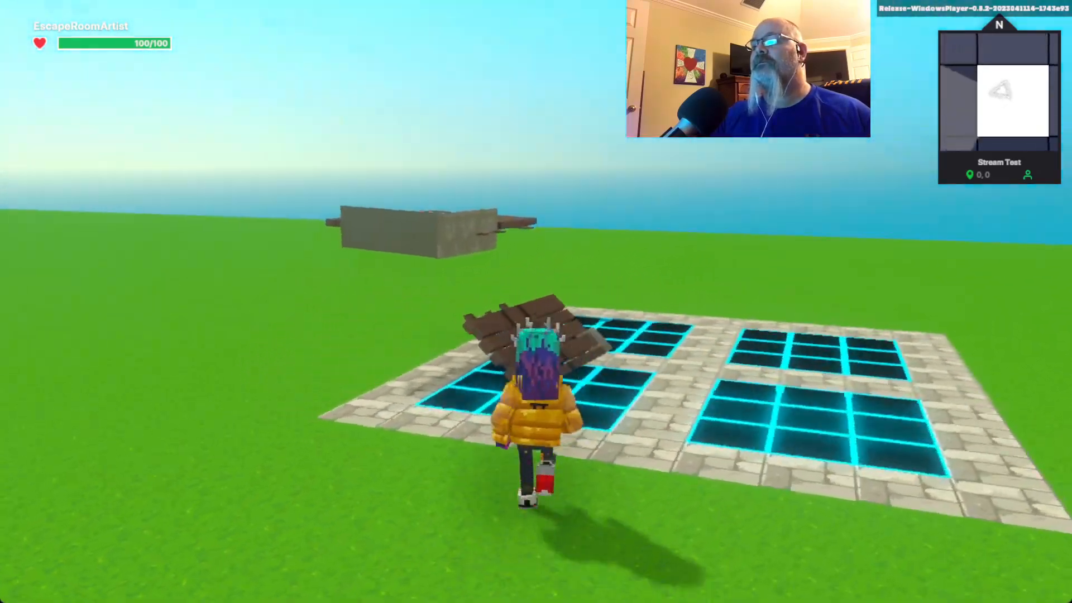
{"action": "key", "text": "w"}
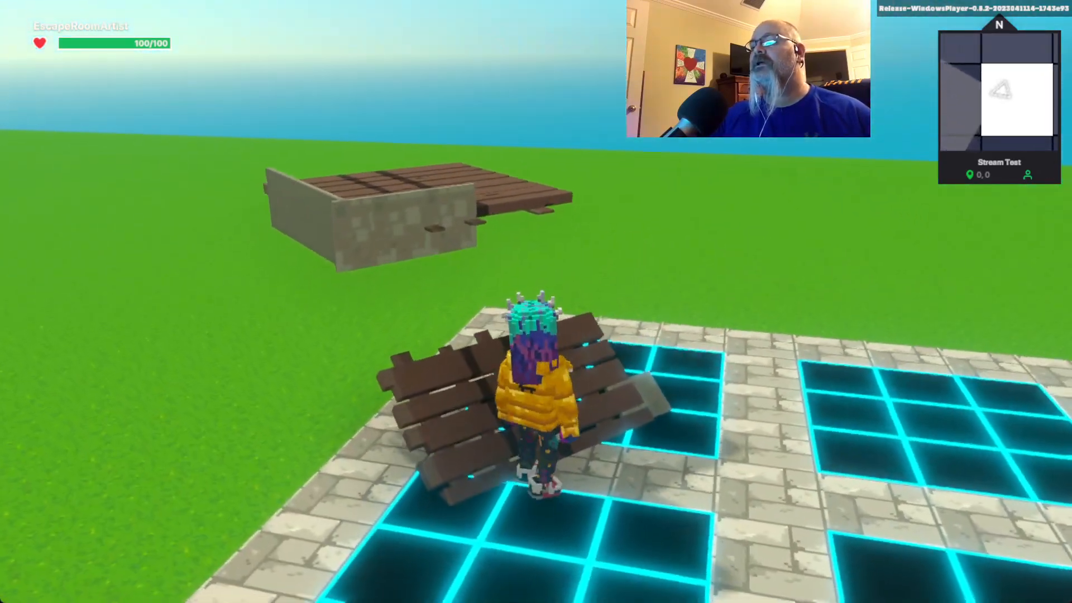
Jump onto the tile-walled moving fence, ride it while viewing it near and far, and end the playtest
{"action": "key", "text": "w"}
{"action": "key", "text": "space"}
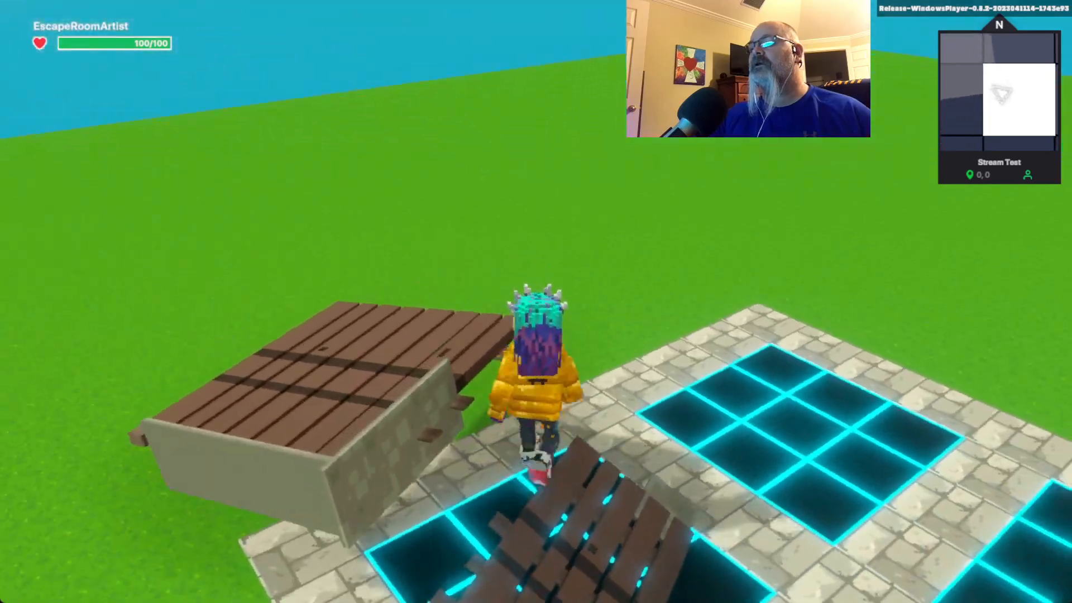
{"action": "key", "text": "w"}
{"action": "key", "text": "space"}
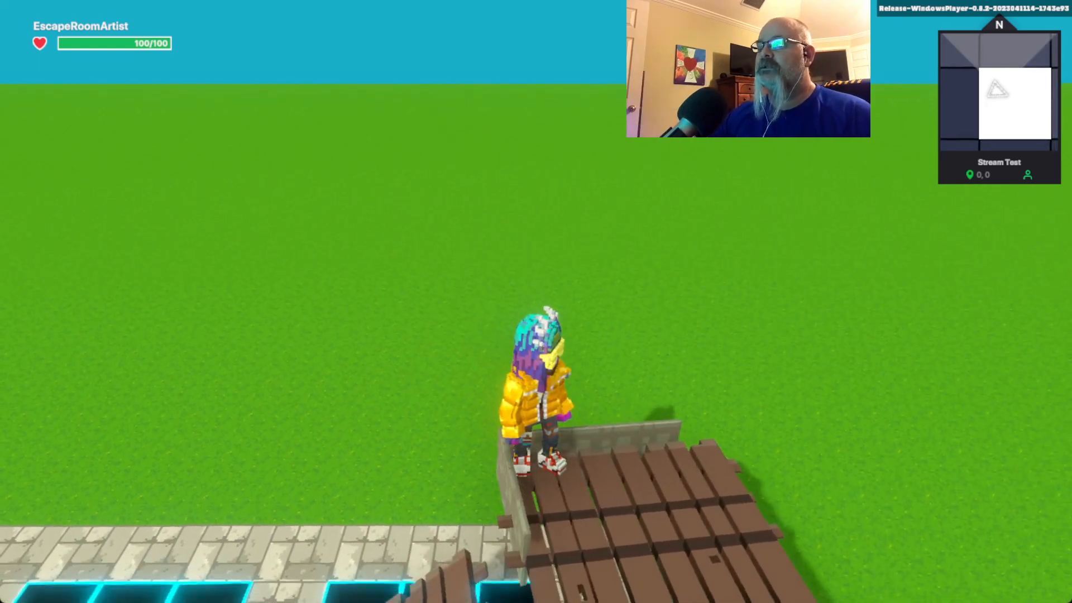
{"action": "scroll", "coordinate": [536, 301], "scroll_direction": "down", "scroll_amount": 3}
{"action": "scroll", "coordinate": [536, 301], "scroll_direction": "up", "scroll_amount": 4}
{"action": "scroll", "coordinate": [536, 302], "scroll_direction": "down", "scroll_amount": 5}
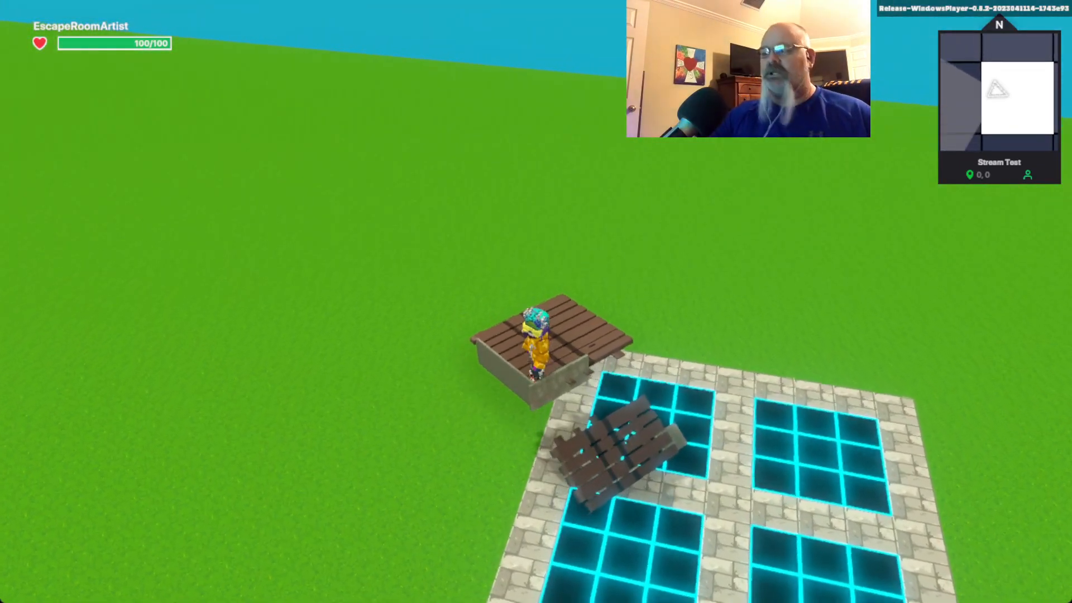
{"action": "key", "text": "Escape"}
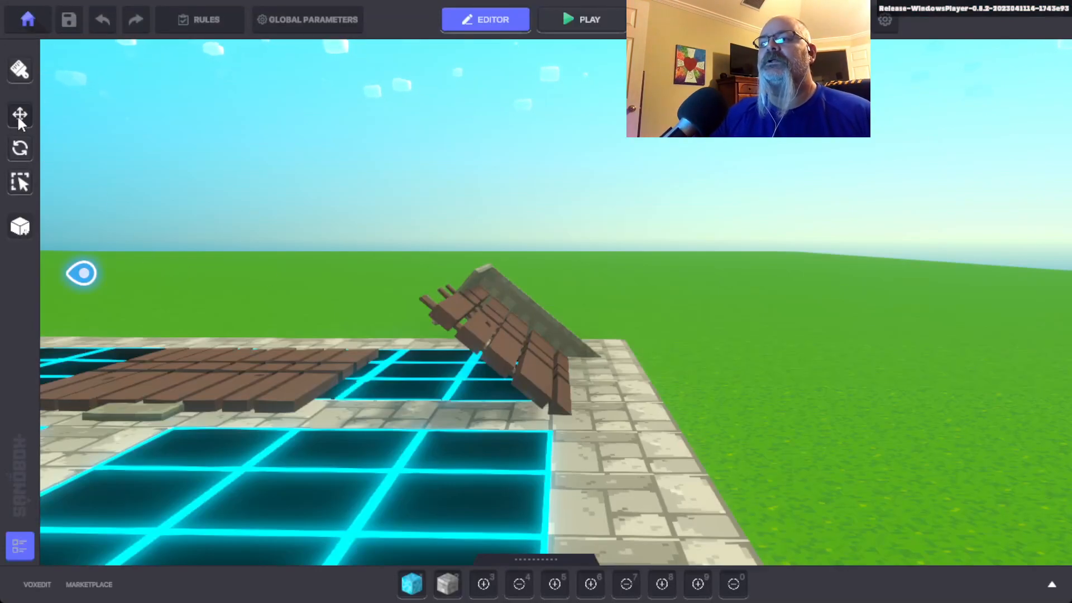
Make the Pivot entity invisible and set its physics to No Collisions
{"action": "left_click", "coordinate": [128, 412]}
{"action": "right_click_drag", "start_coordinate": [127, 412], "coordinate": [163, 454]}
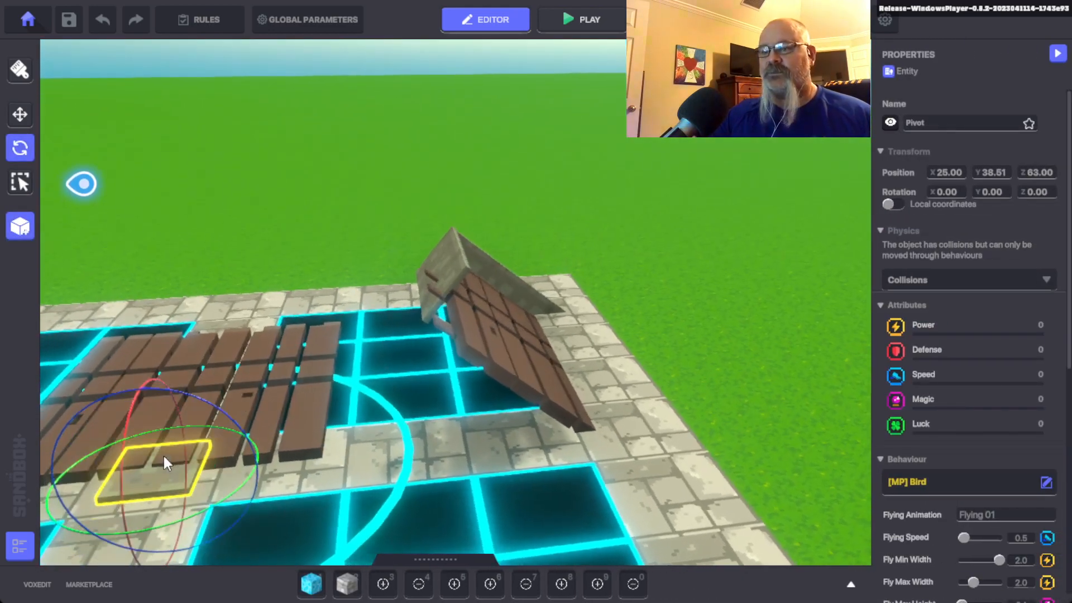
{"action": "scroll", "coordinate": [175, 484], "scroll_direction": "up", "scroll_amount": 3}
{"action": "scroll", "coordinate": [196, 497], "scroll_direction": "down", "scroll_amount": 7}
{"action": "right_click_drag", "start_coordinate": [180, 505], "coordinate": [216, 545]}
{"action": "left_click", "coordinate": [16, 117]}
{"action": "scroll", "coordinate": [251, 494], "scroll_direction": "down", "scroll_amount": 2}
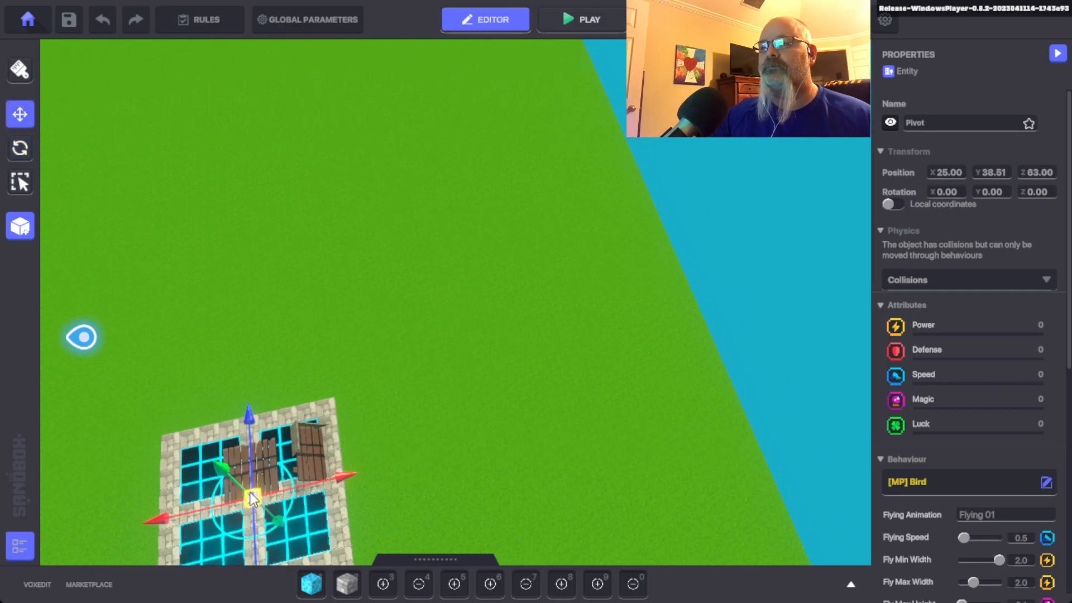
{"action": "scroll", "coordinate": [252, 496], "scroll_direction": "up", "scroll_amount": 4}
{"action": "right_click_drag", "start_coordinate": [345, 486], "coordinate": [296, 506]}
{"action": "middle_click_drag", "start_coordinate": [296, 507], "coordinate": [508, 511]}
{"action": "right_click_drag", "start_coordinate": [508, 511], "coordinate": [692, 431]}
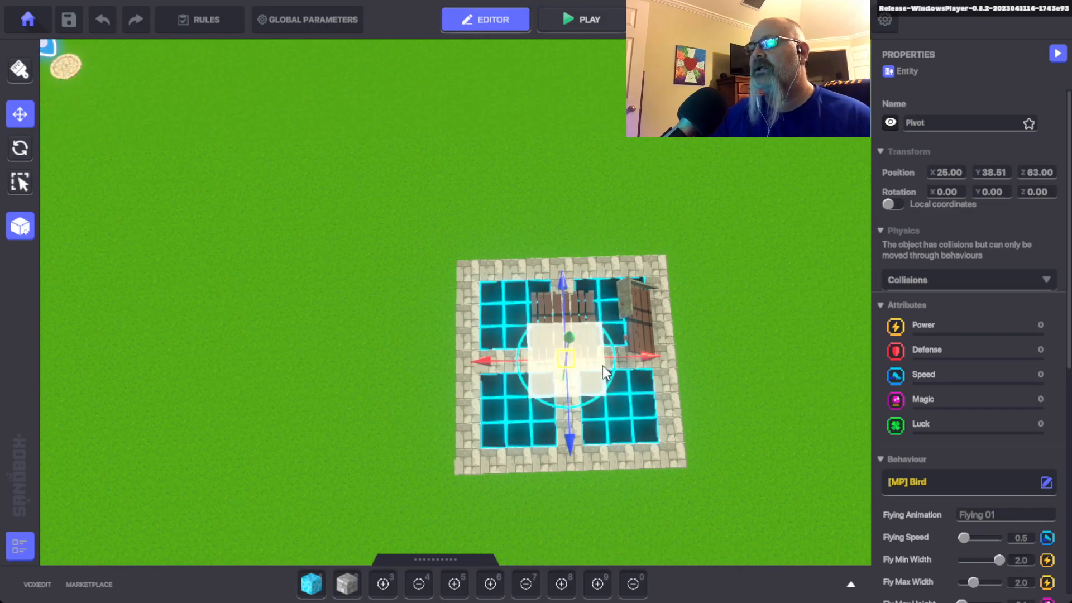
{"action": "scroll", "coordinate": [575, 370], "scroll_direction": "up", "scroll_amount": 4}
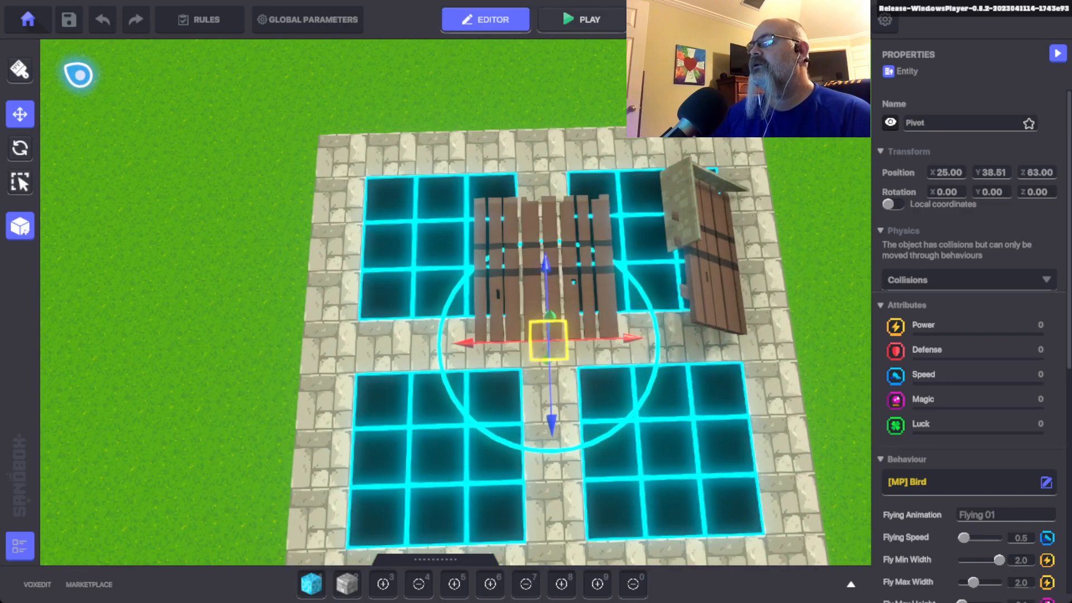
{"action": "left_click", "coordinate": [890, 121]}
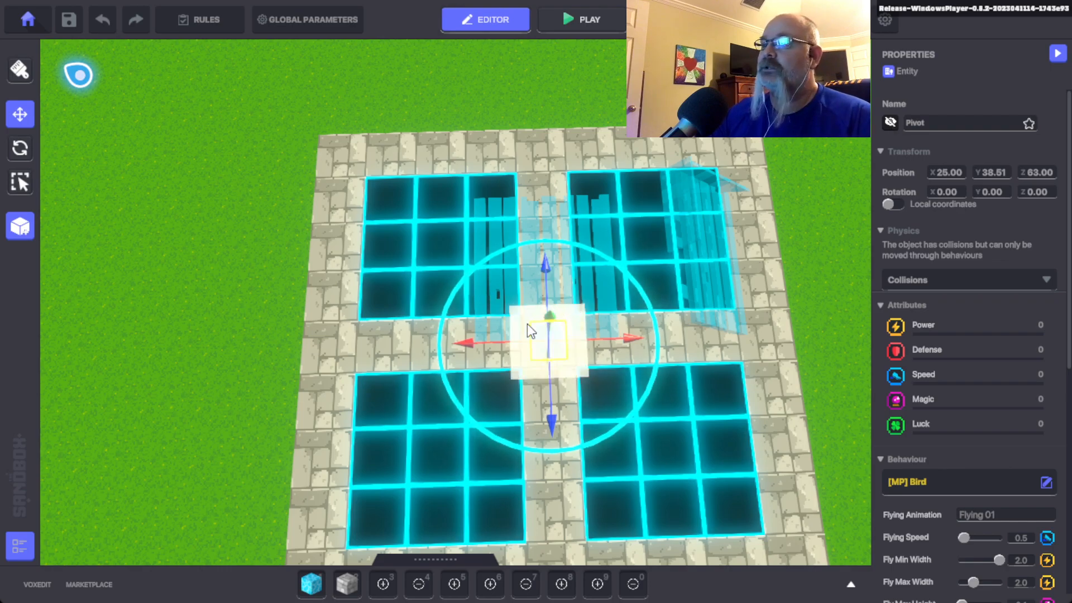
{"action": "left_click", "coordinate": [956, 281]}
{"action": "left_click", "coordinate": [903, 314]}
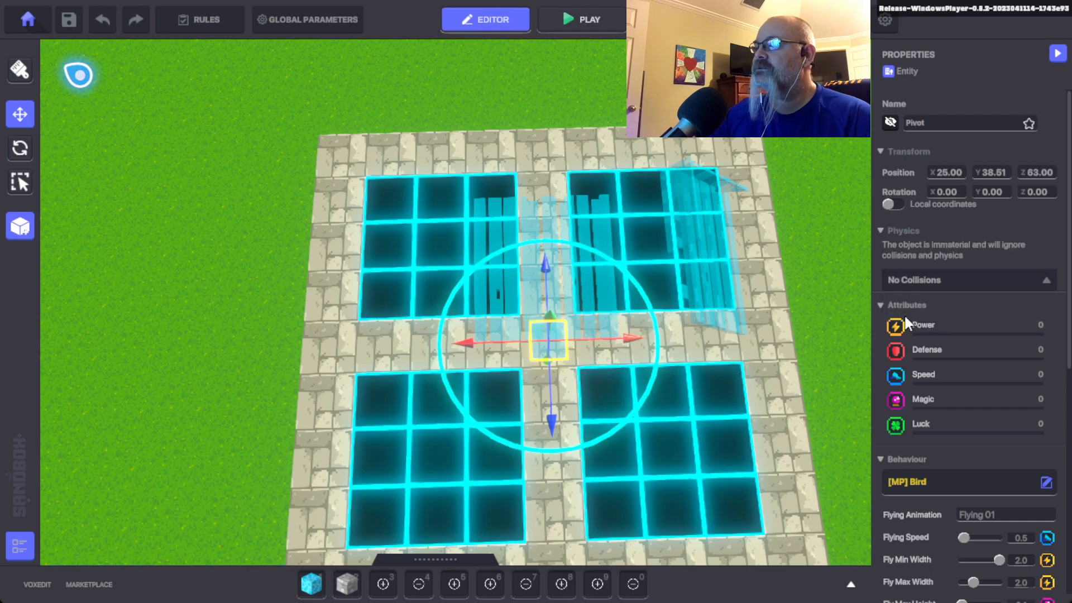
Set the physics of the flat Wooden Fence attached to the Pivot to No Collisions
{"action": "left_click", "coordinate": [593, 223]}
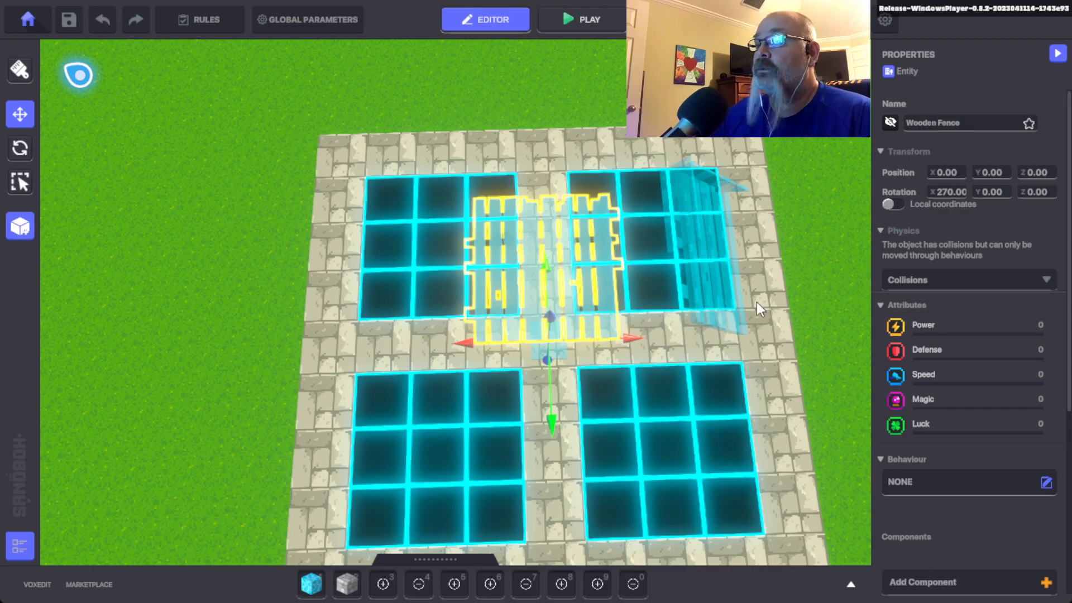
{"action": "left_click", "coordinate": [916, 279]}
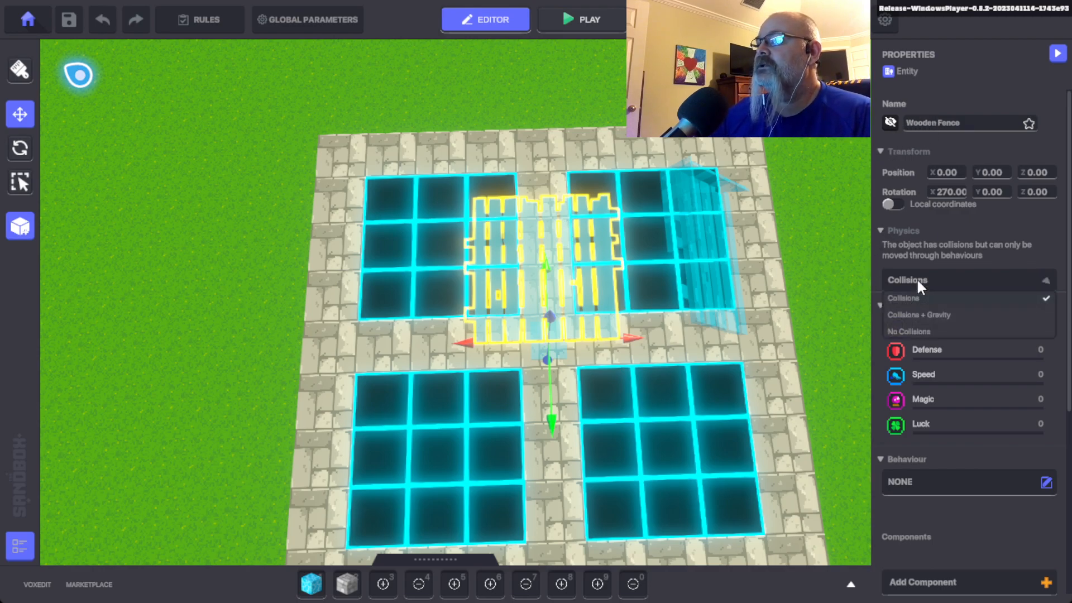
{"action": "left_click", "coordinate": [909, 331]}
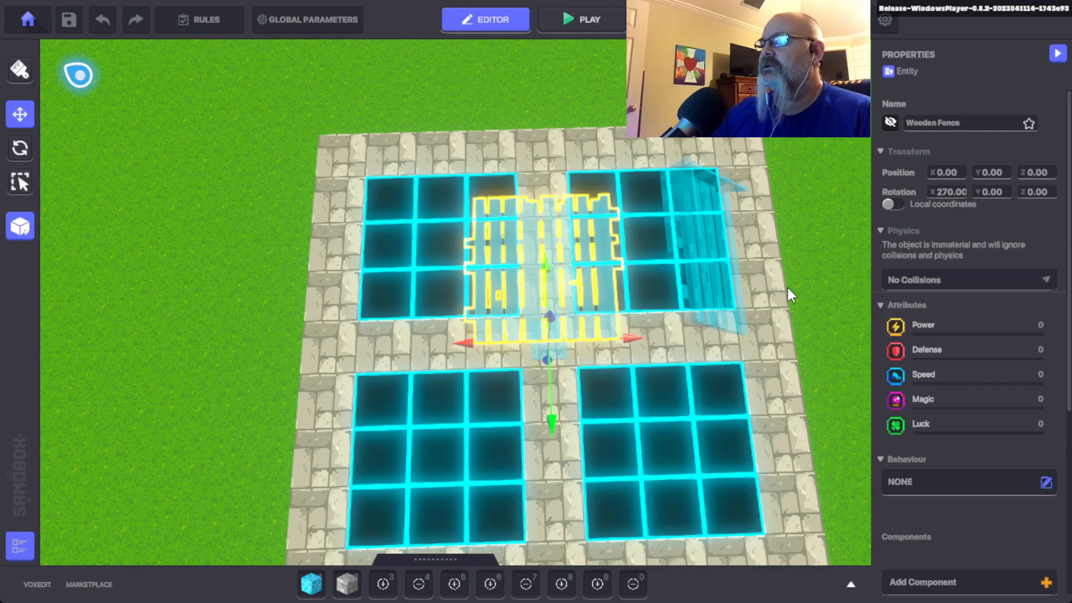
Turn visibility back on for the tilted, tile-walled Wooden Fence and deselect it
{"action": "left_click", "coordinate": [709, 283]}
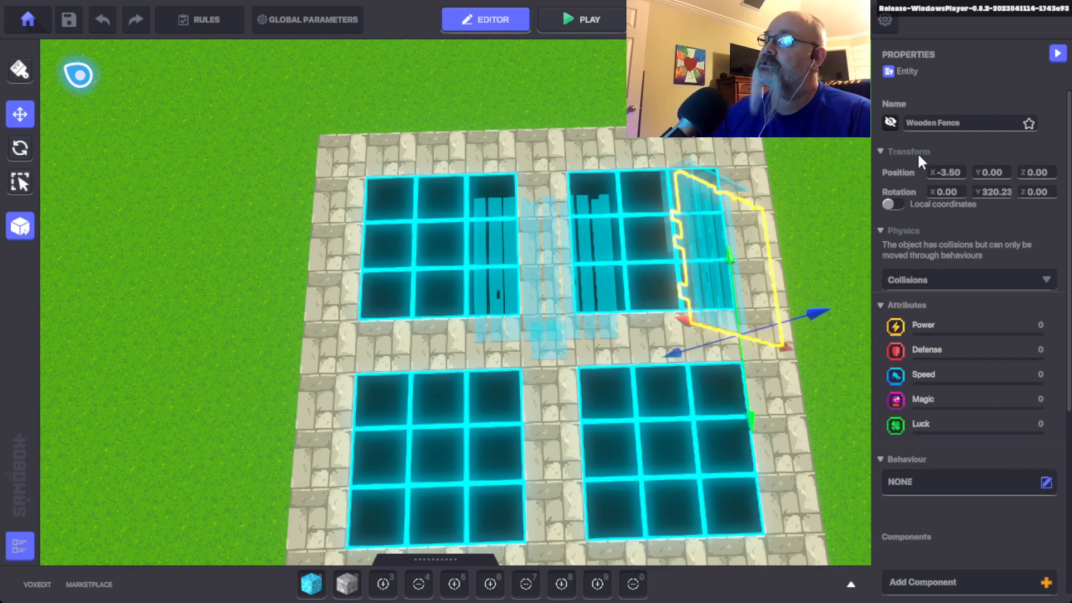
{"action": "left_click", "coordinate": [891, 123]}
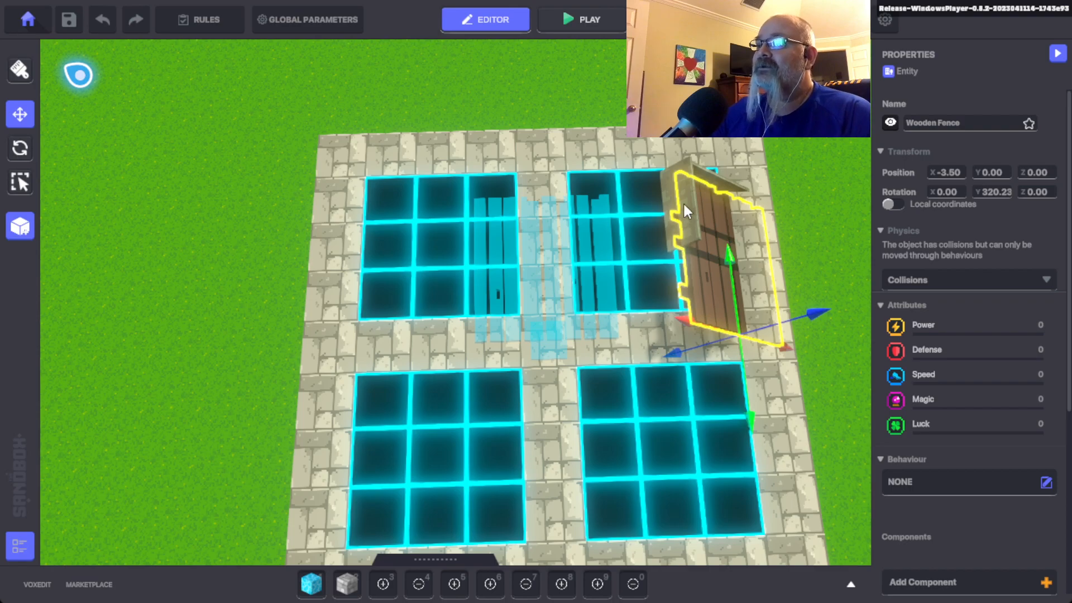
{"action": "left_click", "coordinate": [763, 152]}
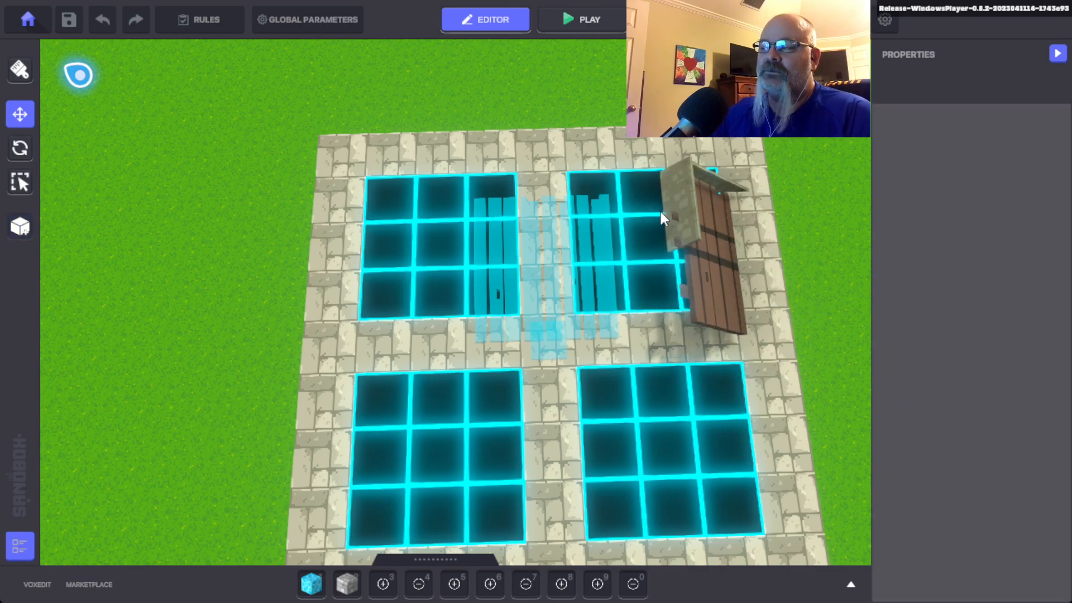
Make the three Concrete Floor Tiles of the tilted fence's side wall invisible, leaving their collisions on
{"action": "left_click", "coordinate": [689, 231]}
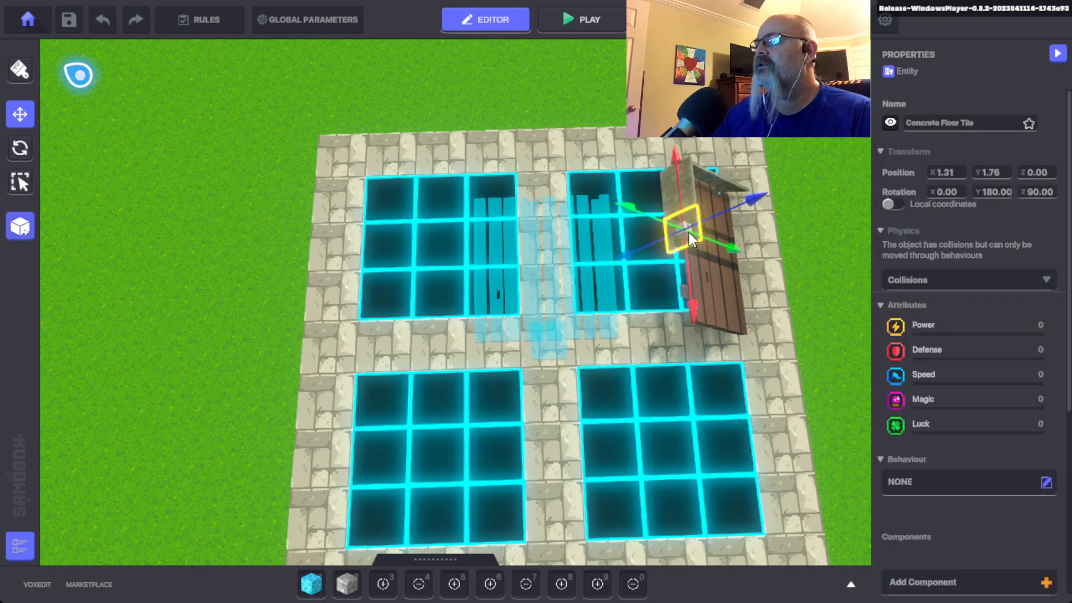
{"action": "left_click", "coordinate": [890, 122]}
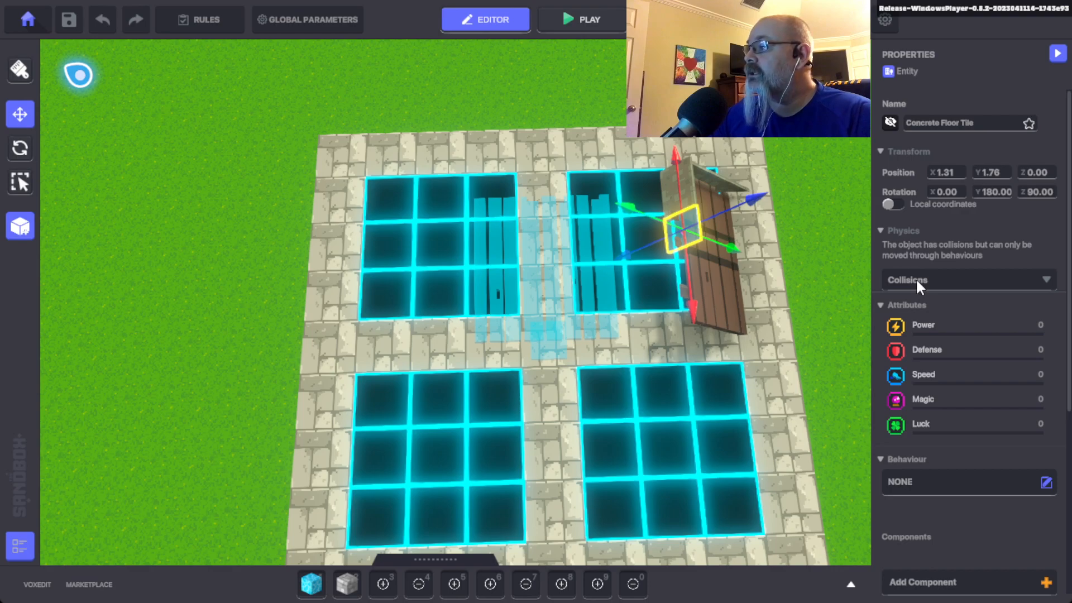
{"action": "left_click", "coordinate": [785, 152]}
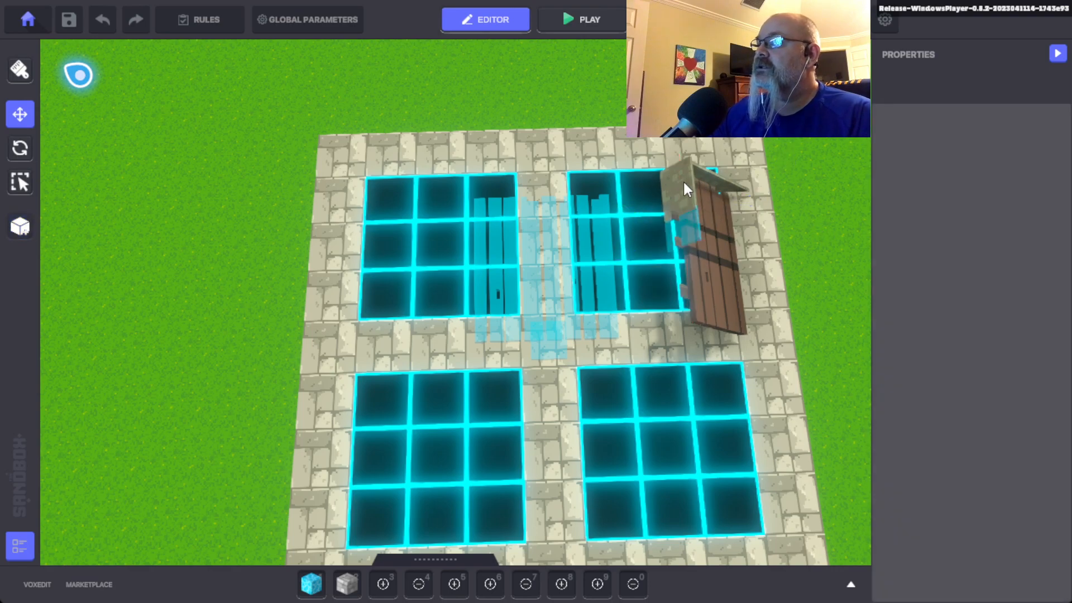
{"action": "left_click", "coordinate": [688, 192]}
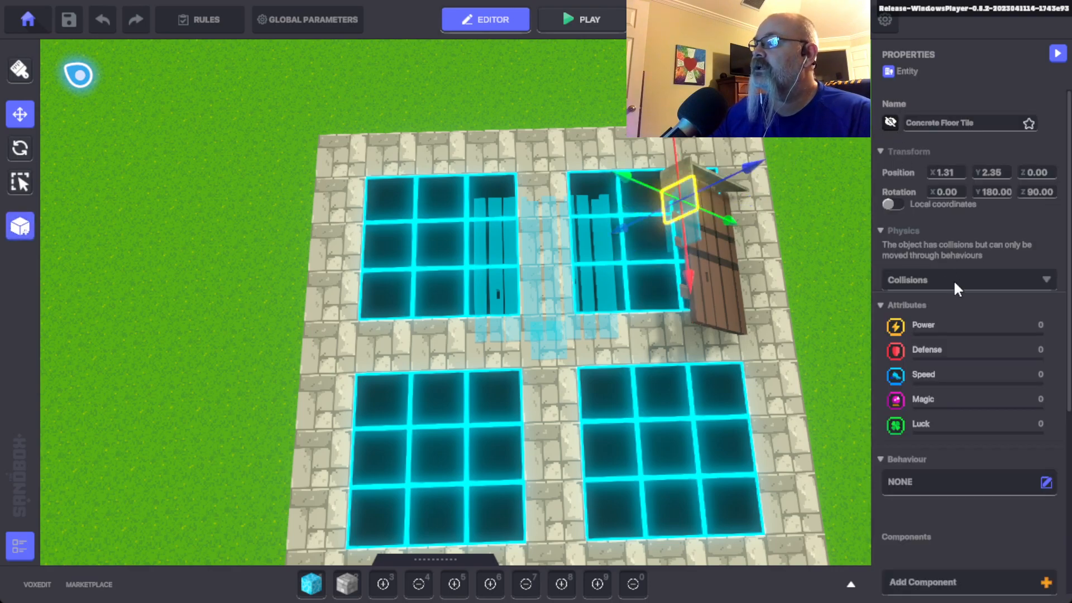
{"action": "left_click", "coordinate": [726, 167]}
{"action": "left_click", "coordinate": [682, 164]}
{"action": "left_click", "coordinate": [888, 121]}
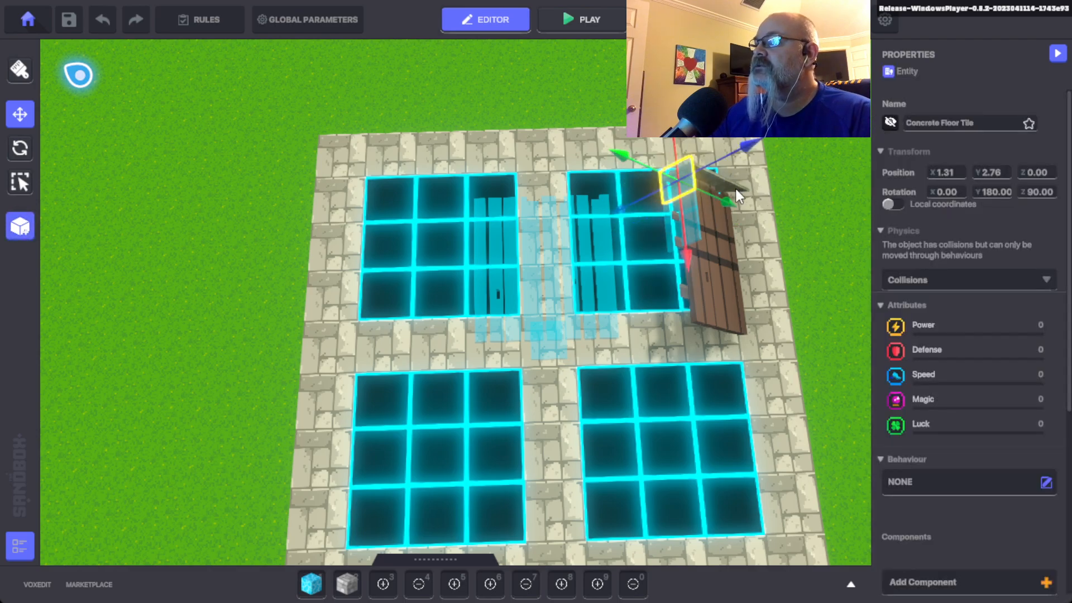
Make the four Concrete Floor Tiles of the tilted fence's end wall invisible, leaving their collisions on
{"action": "left_click", "coordinate": [735, 188]}
{"action": "left_click", "coordinate": [891, 122]}
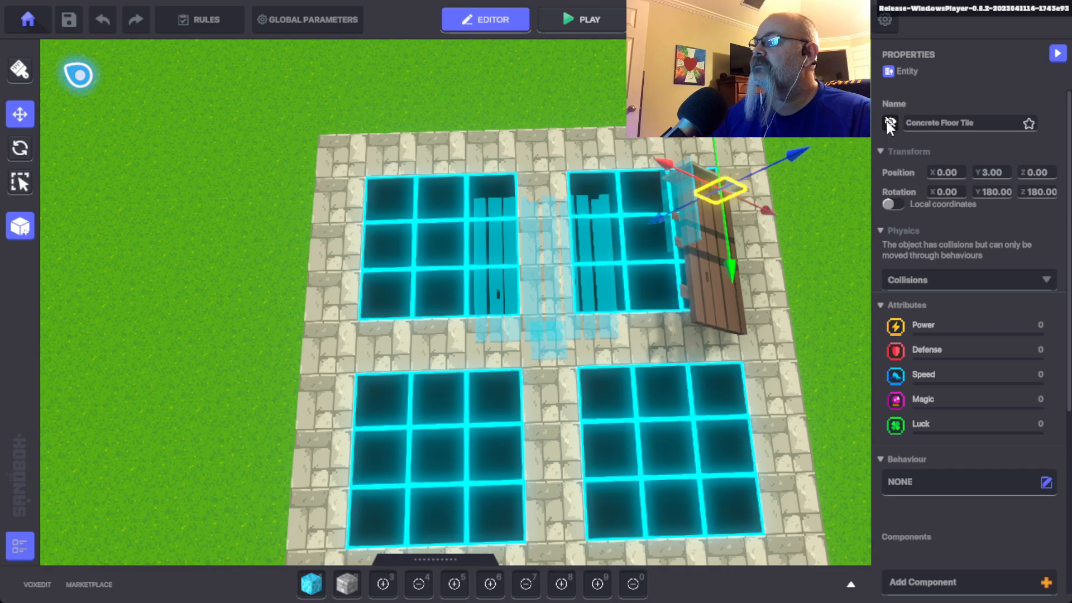
{"action": "scroll", "coordinate": [717, 145], "scroll_direction": "down", "scroll_amount": 2}
{"action": "scroll", "coordinate": [718, 146], "scroll_direction": "up", "scroll_amount": 5}
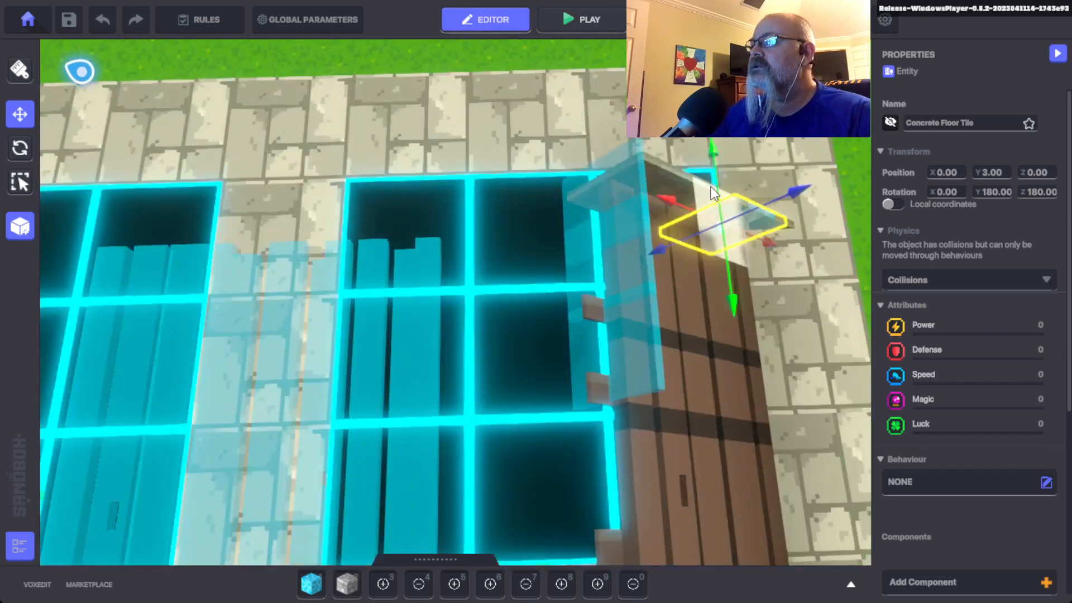
{"action": "left_click", "coordinate": [715, 146]}
{"action": "left_click", "coordinate": [714, 197]}
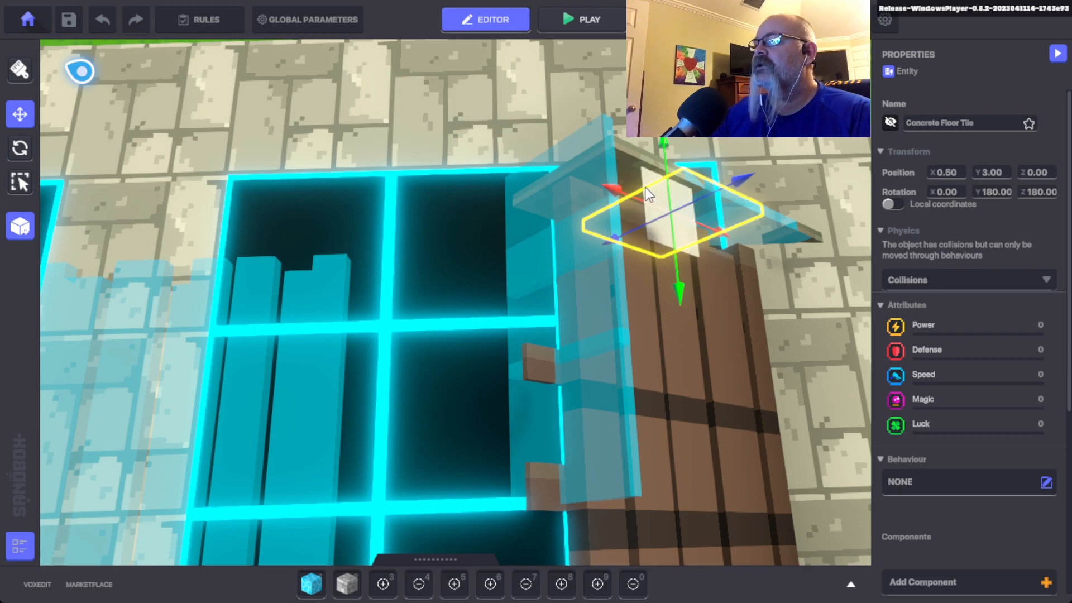
{"action": "left_click", "coordinate": [629, 159]}
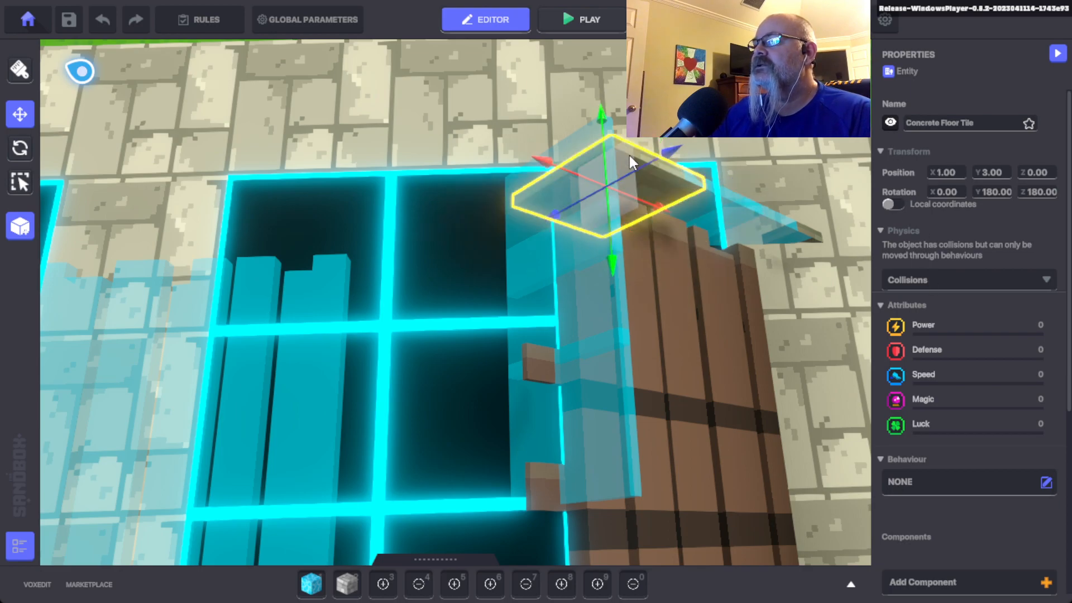
{"action": "left_click", "coordinate": [890, 122]}
{"action": "left_click", "coordinate": [782, 140]}
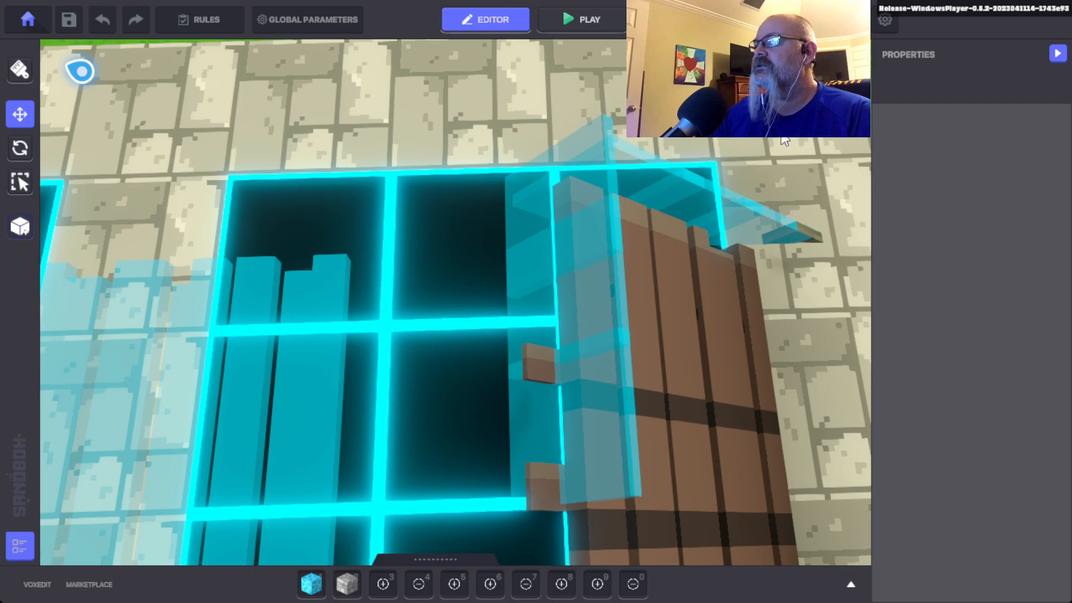
{"action": "left_click", "coordinate": [818, 236]}
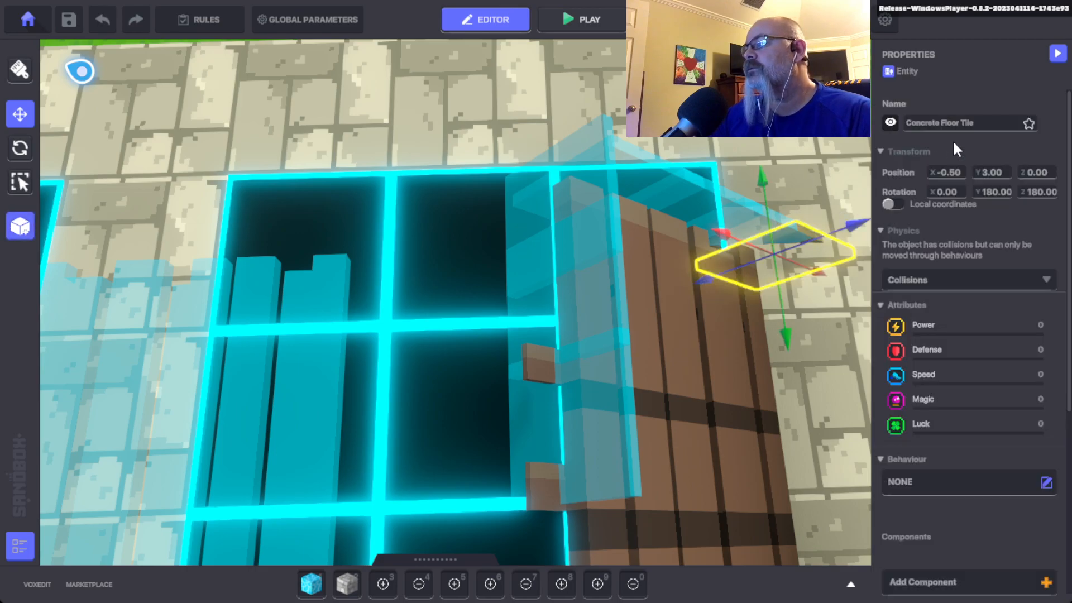
{"action": "left_click", "coordinate": [889, 123]}
Check the tilted fence for remaining visible wall tiles, and start a new playtest
{"action": "right_click_drag", "start_coordinate": [779, 330], "coordinate": [746, 246]}
{"action": "scroll", "coordinate": [746, 247], "scroll_direction": "up", "scroll_amount": 3}
{"action": "scroll", "coordinate": [694, 272], "scroll_direction": "up", "scroll_amount": 3}
{"action": "scroll", "coordinate": [694, 272], "scroll_direction": "down", "scroll_amount": 2}
{"action": "right_click_drag", "start_coordinate": [602, 275], "coordinate": [592, 321]}
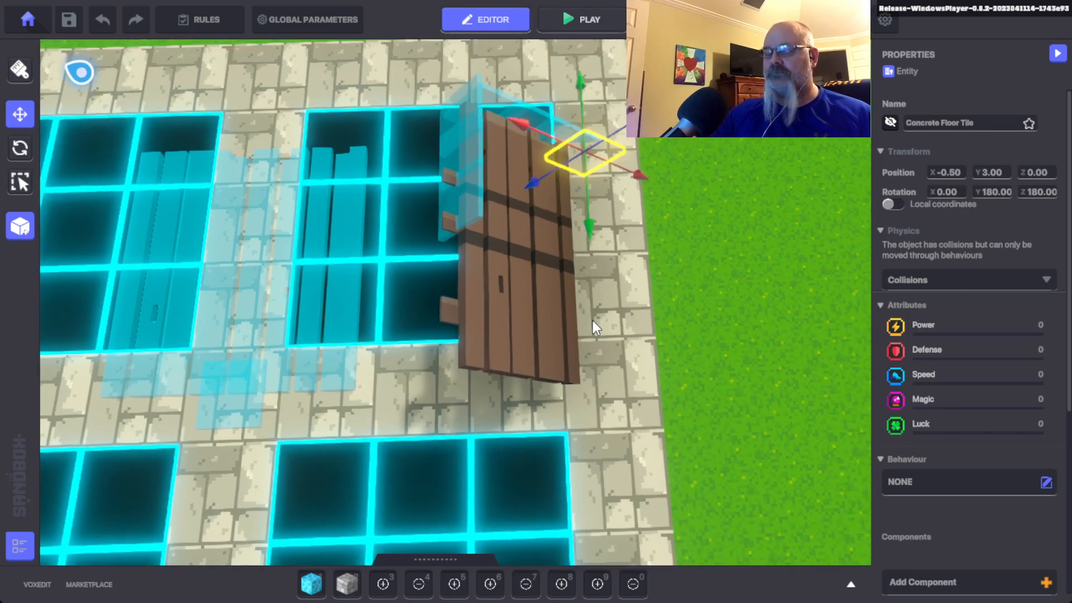
{"action": "key", "text": "ctrl+p"}
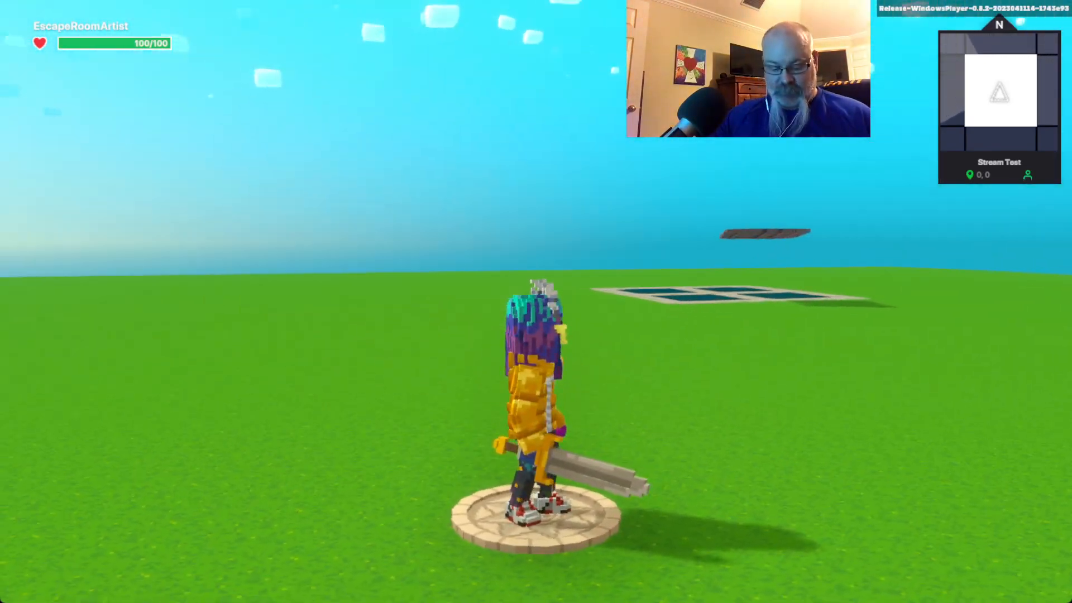
Run and jump across the pits to test the moving fence platform from below, and end the playtest
{"action": "key", "text": "w"}
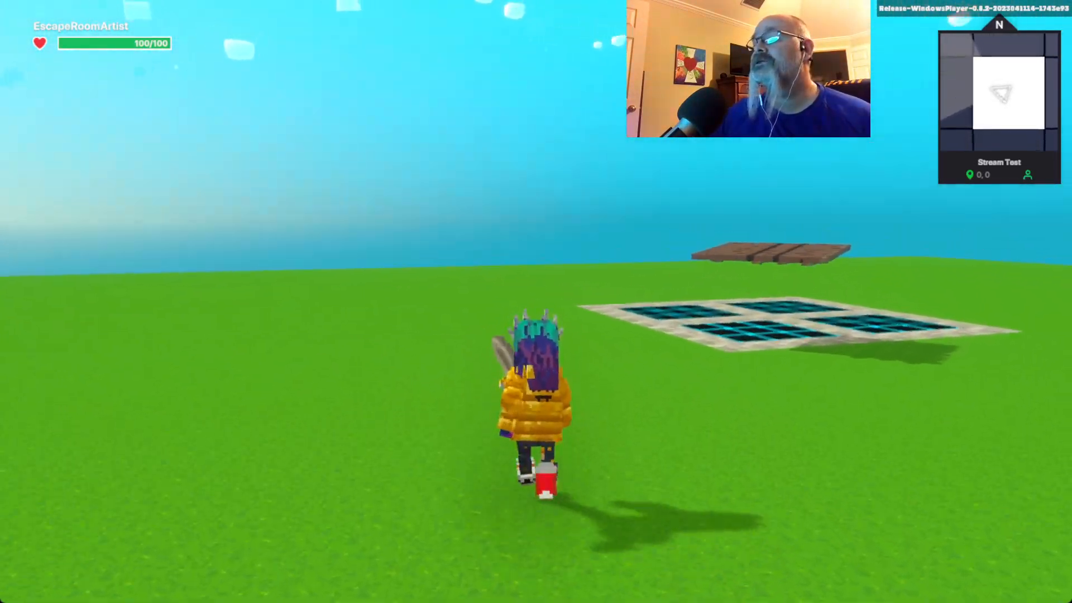
{"action": "key", "text": "space"}
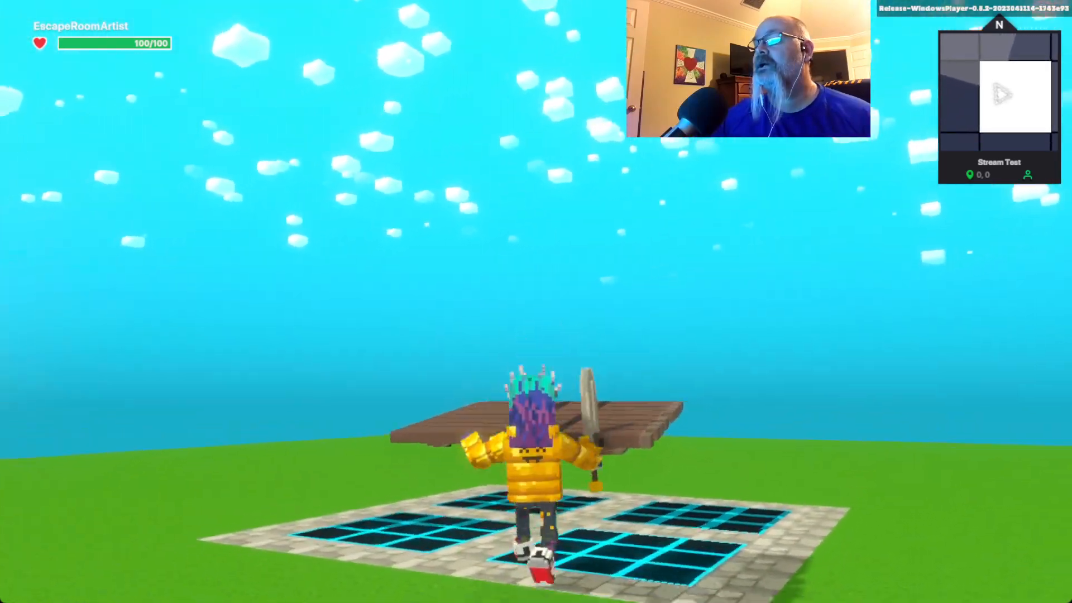
{"action": "key", "text": "w"}
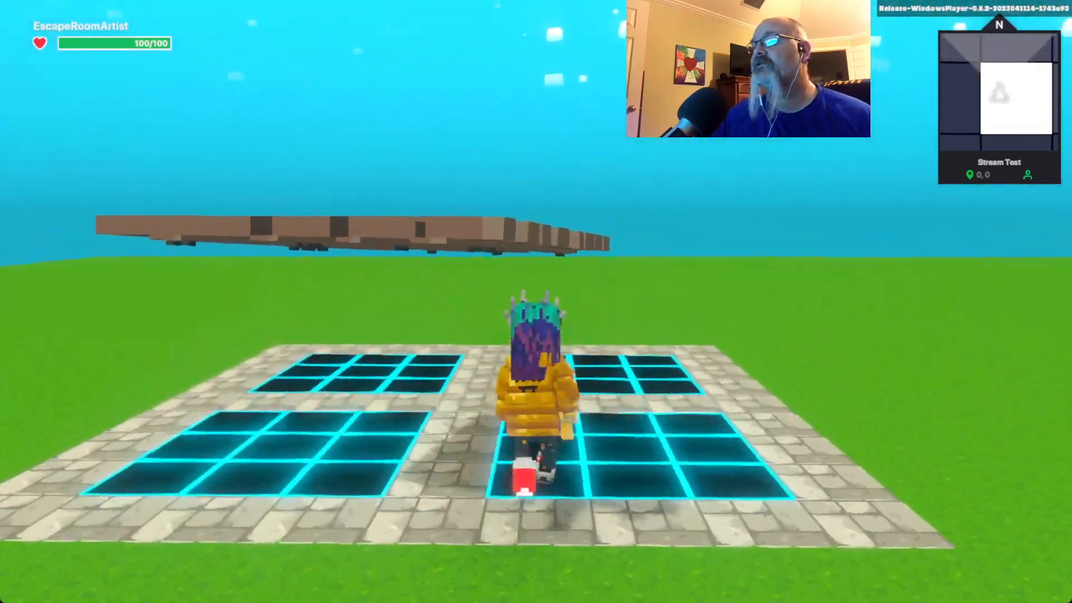
{"action": "key", "text": "w"}
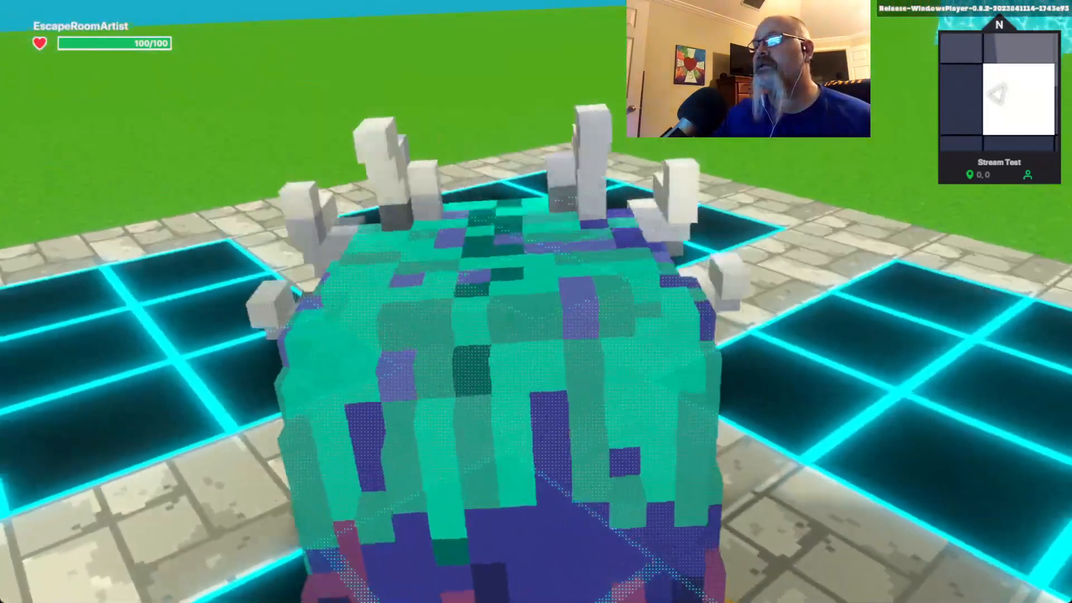
{"action": "key", "text": "w"}
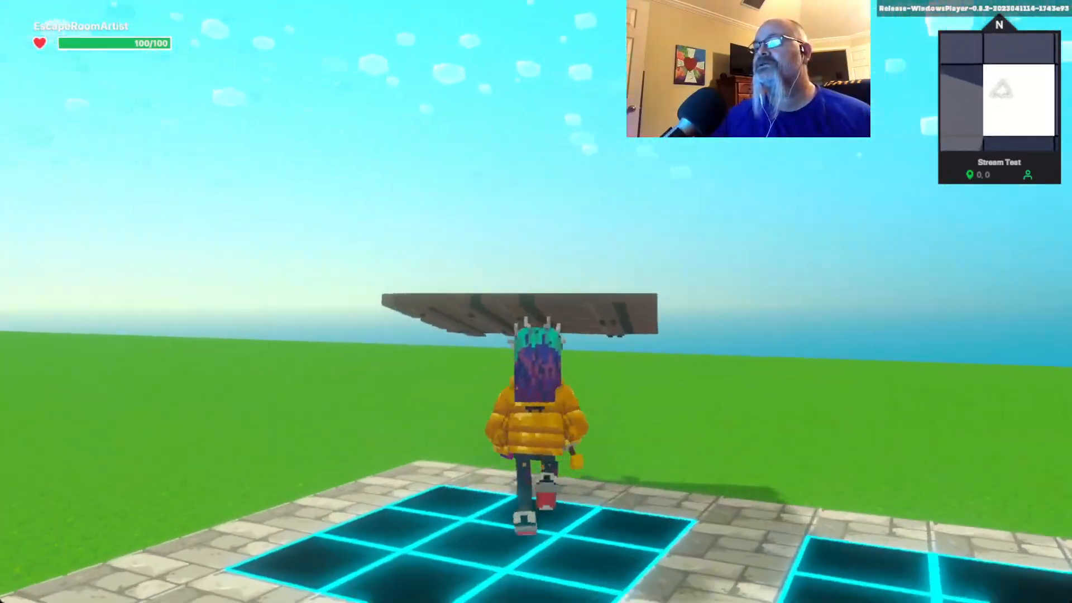
{"action": "key", "text": "Escape"}
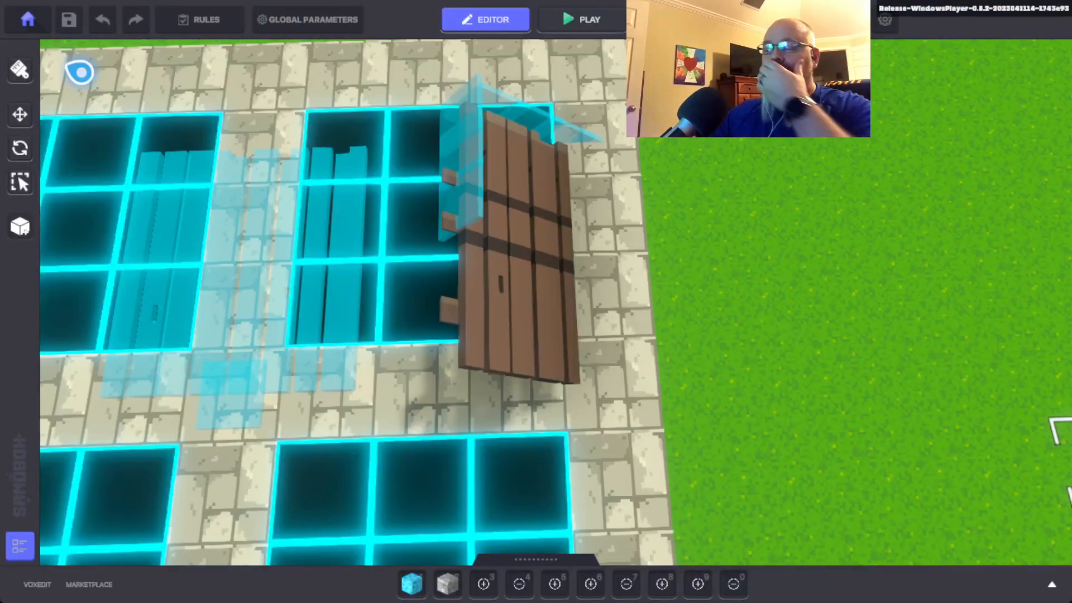
Lower the invisible Pivot, with its nested fence and walls, to a Y position of 37.51 and deselect it
{"action": "key", "text": "s"}
{"action": "key", "text": "a"}
{"action": "right_click_drag", "start_coordinate": [634, 310], "coordinate": [635, 199]}
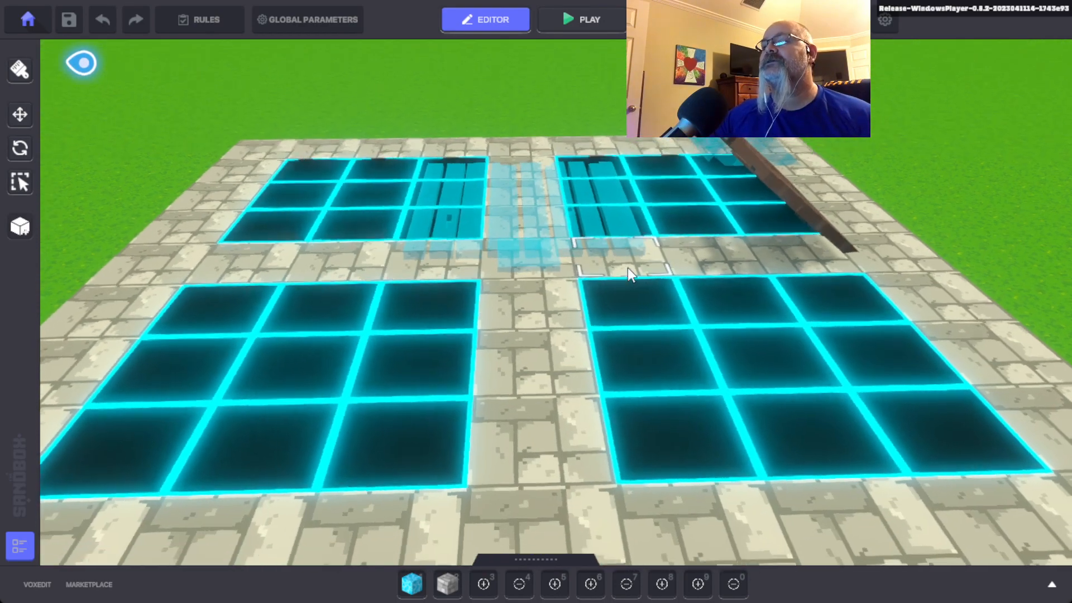
{"action": "right_click_drag", "start_coordinate": [631, 271], "coordinate": [612, 247]}
{"action": "left_click", "coordinate": [524, 259]}
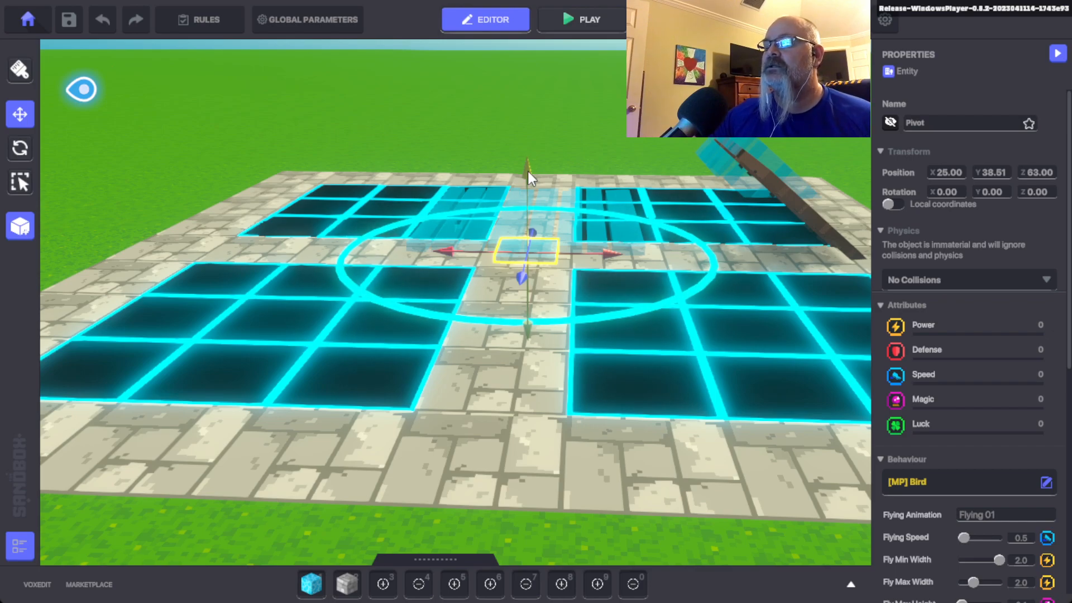
{"action": "left_click_drag", "start_coordinate": [528, 173], "coordinate": [535, 239]}
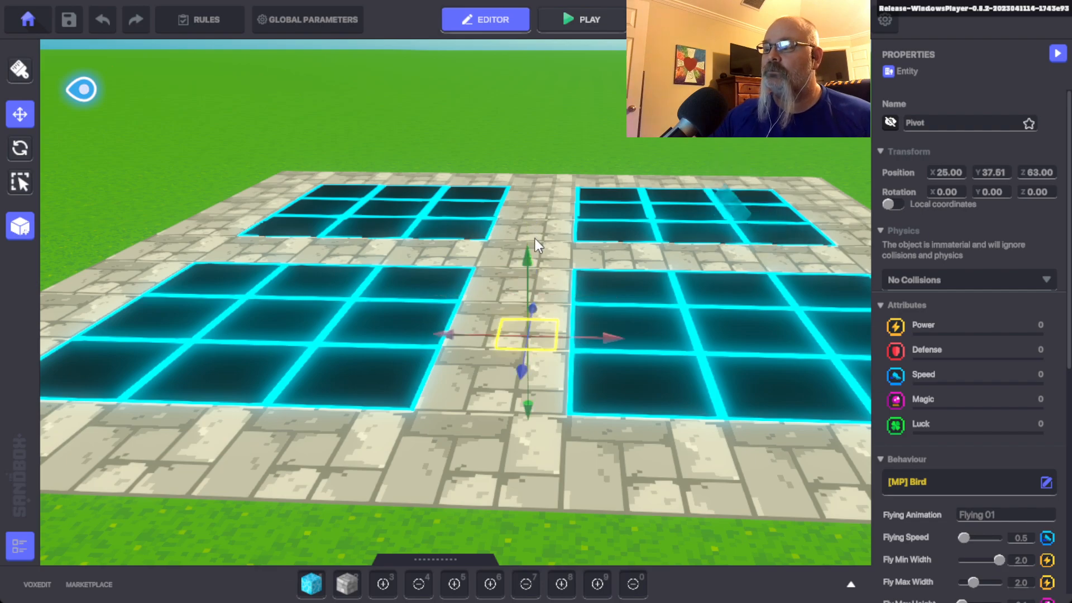
{"action": "left_click", "coordinate": [699, 143]}
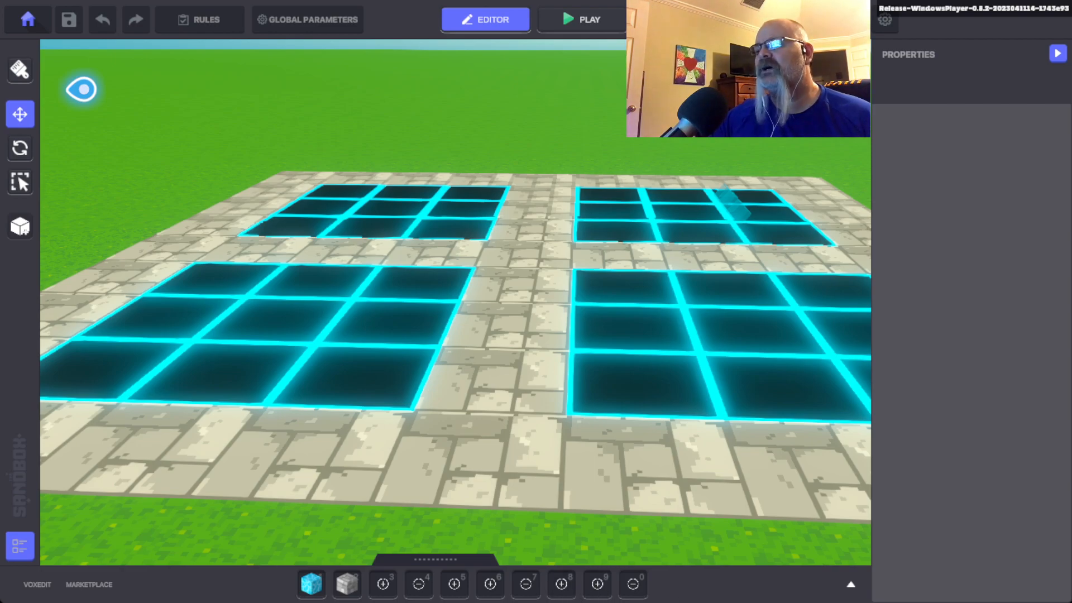
Search the asset library for "tree" and place a Tall tree 1 where the stone paths between the four pits cross
{"action": "left_click", "coordinate": [849, 585]}
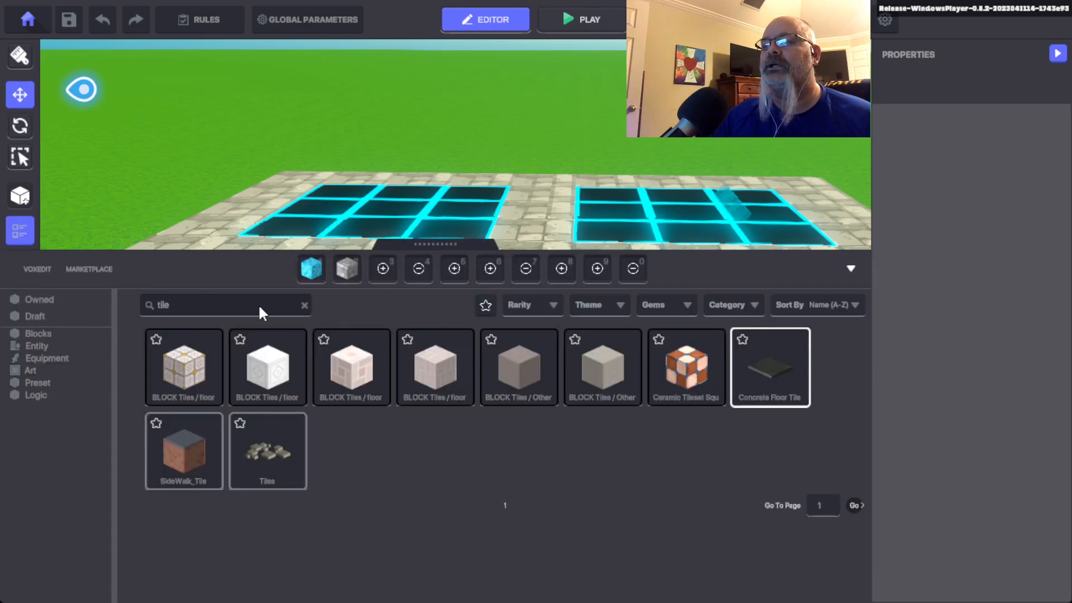
{"action": "left_click", "coordinate": [304, 305]}
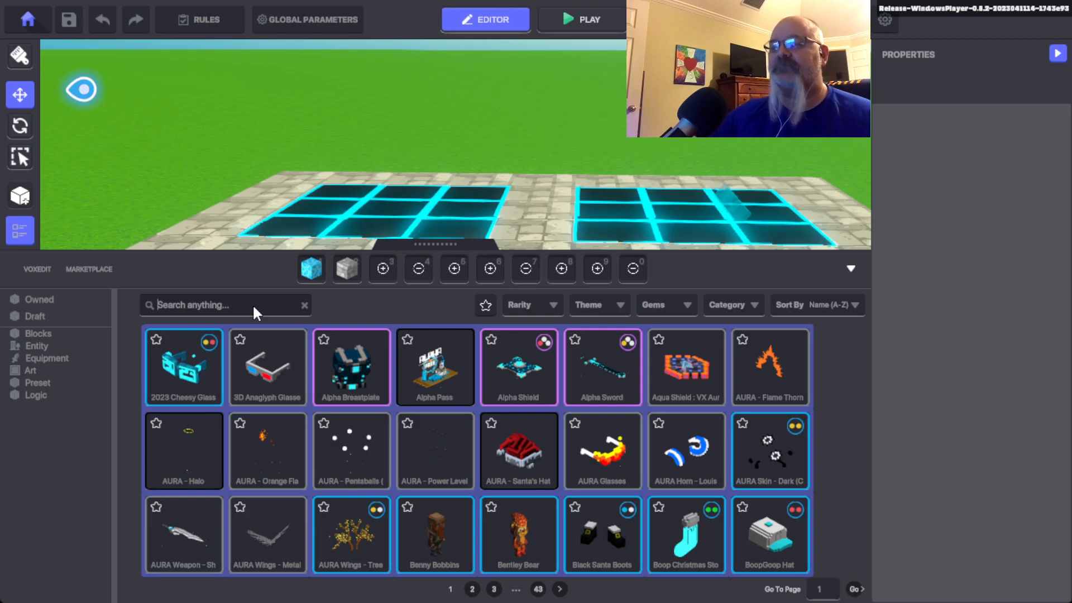
{"action": "type", "text": "tree"}
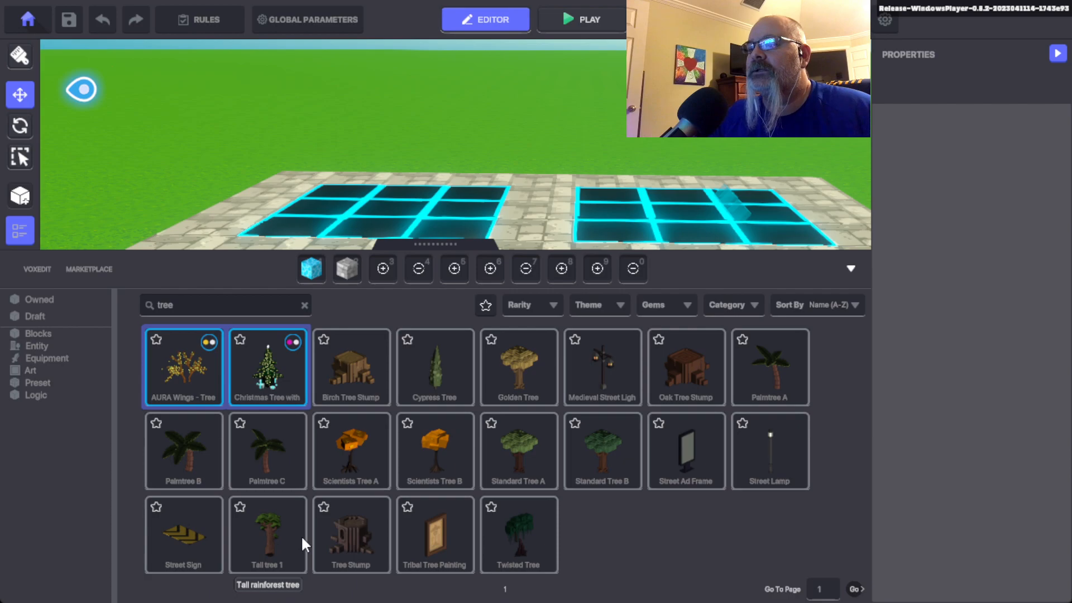
{"action": "left_click", "coordinate": [357, 447]}
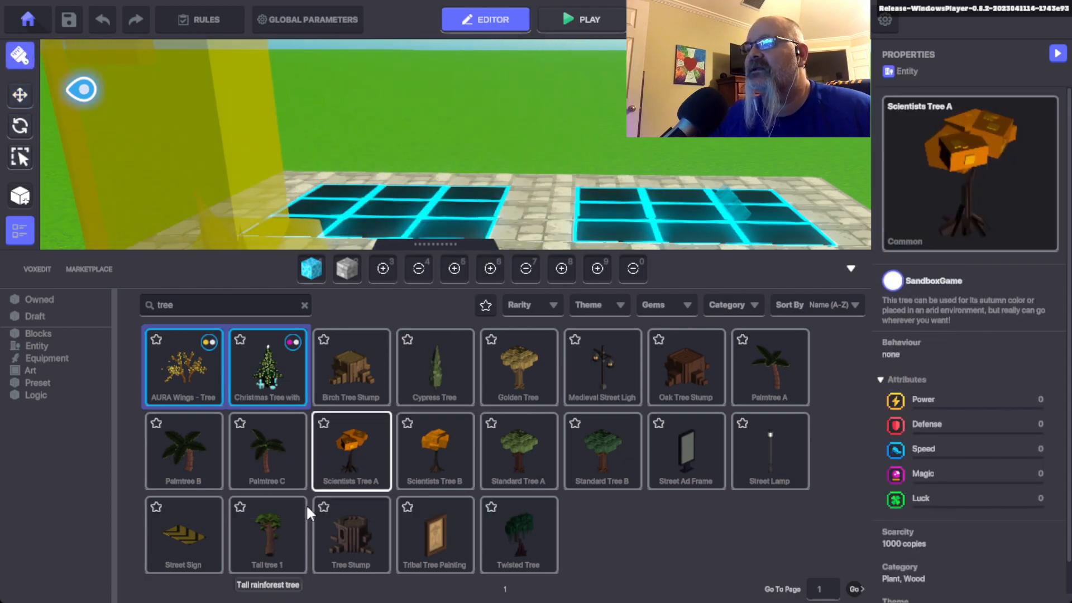
{"action": "left_click", "coordinate": [264, 521]}
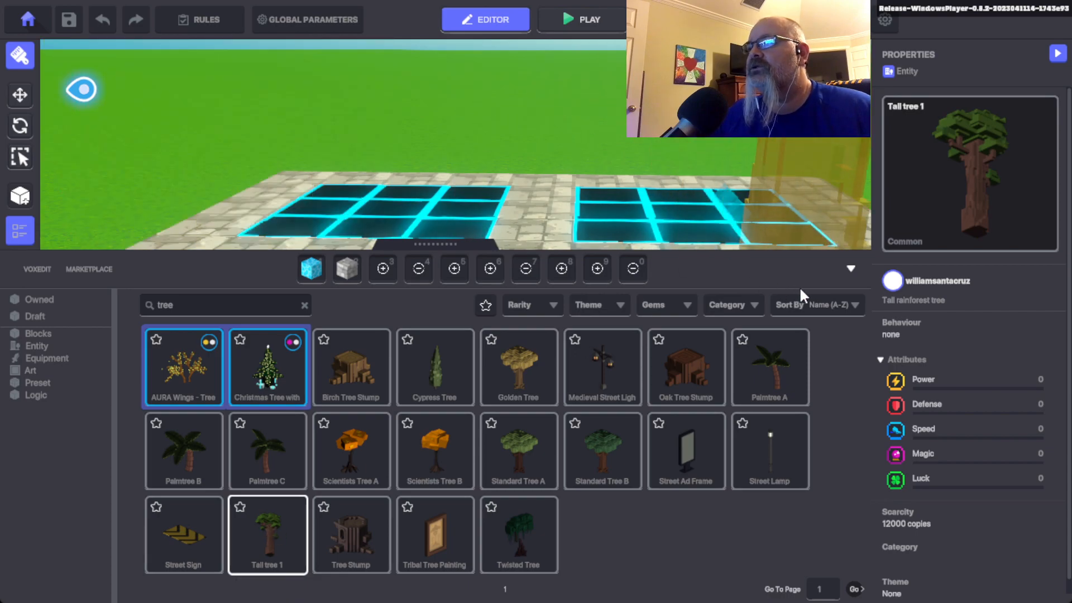
{"action": "left_click", "coordinate": [849, 268]}
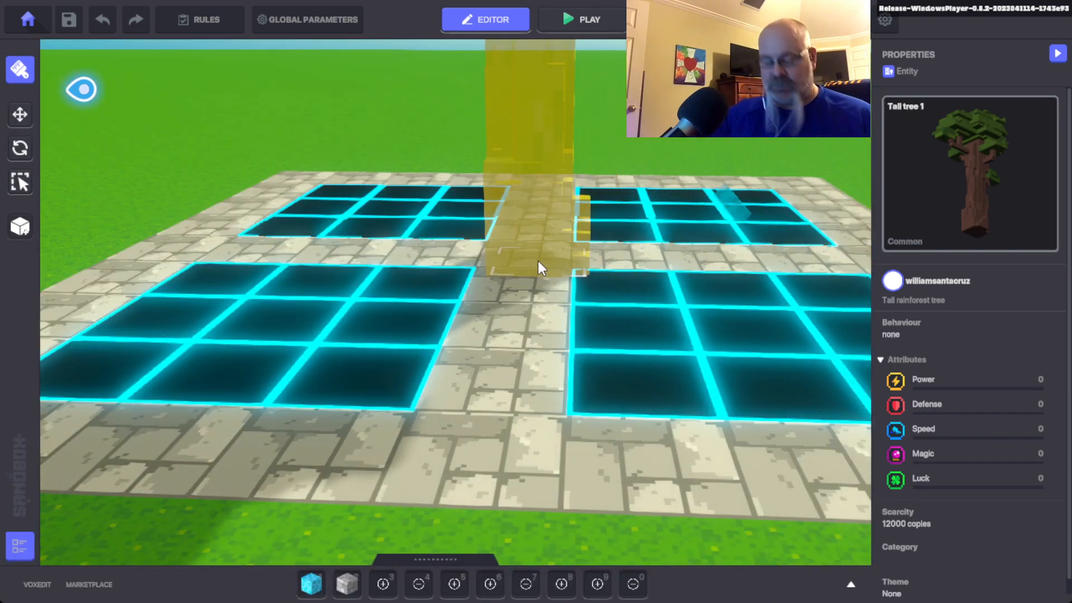
{"action": "left_click", "coordinate": [549, 246]}
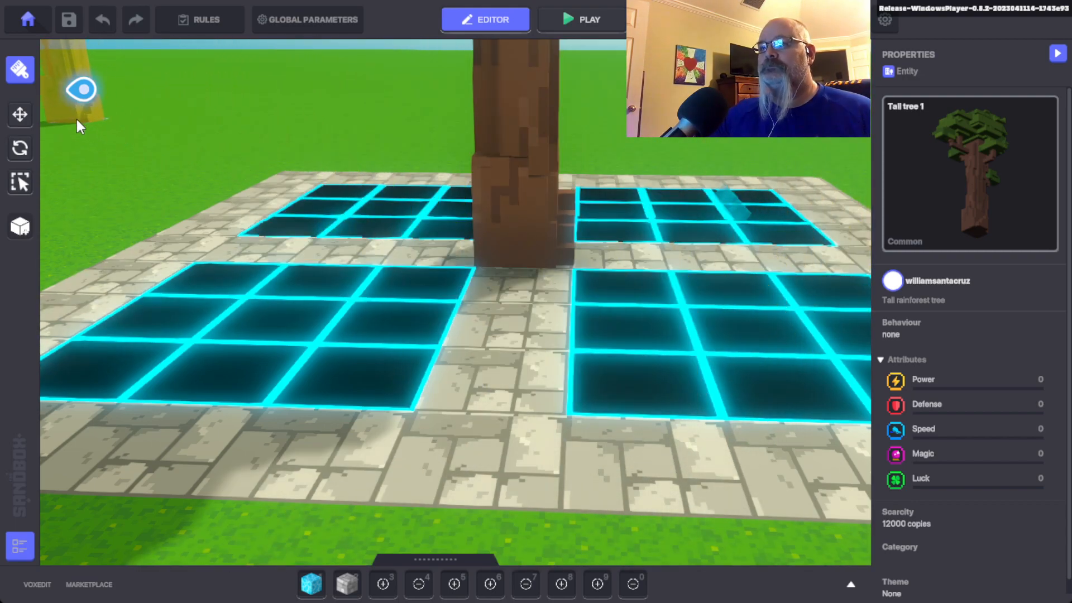
{"action": "left_click", "coordinate": [22, 118]}
Start a new playtest, run to the pits and get onto the Wooden Fence platform circling the tree
{"action": "middle_click_drag", "start_coordinate": [687, 270], "coordinate": [682, 306]}
{"action": "key", "text": "ctrl+p"}
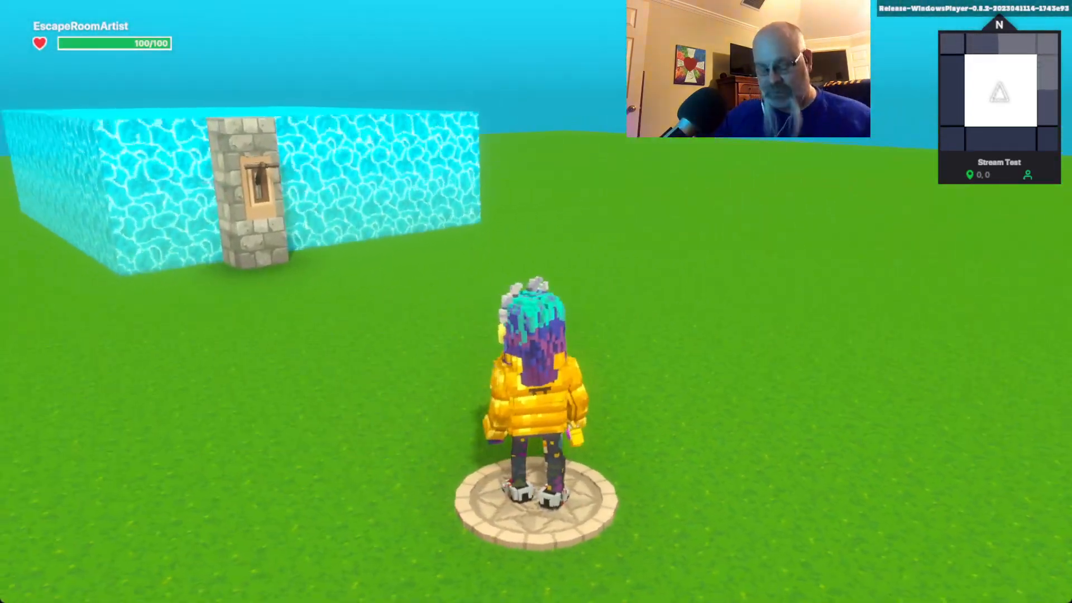
{"action": "key", "text": "w"}
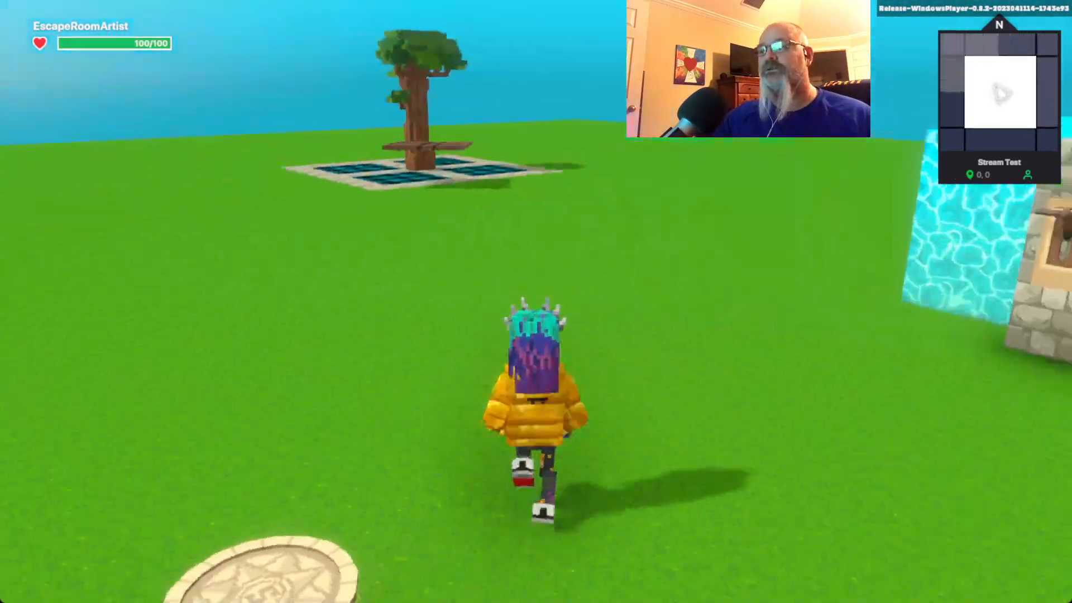
{"action": "key", "text": "w"}
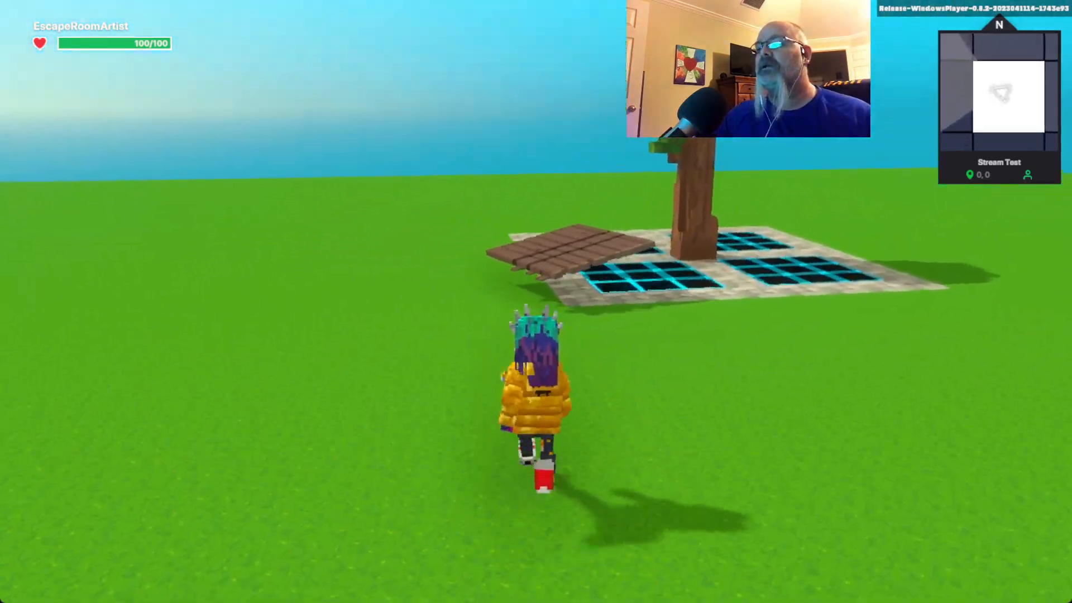
{"action": "key", "text": "w"}
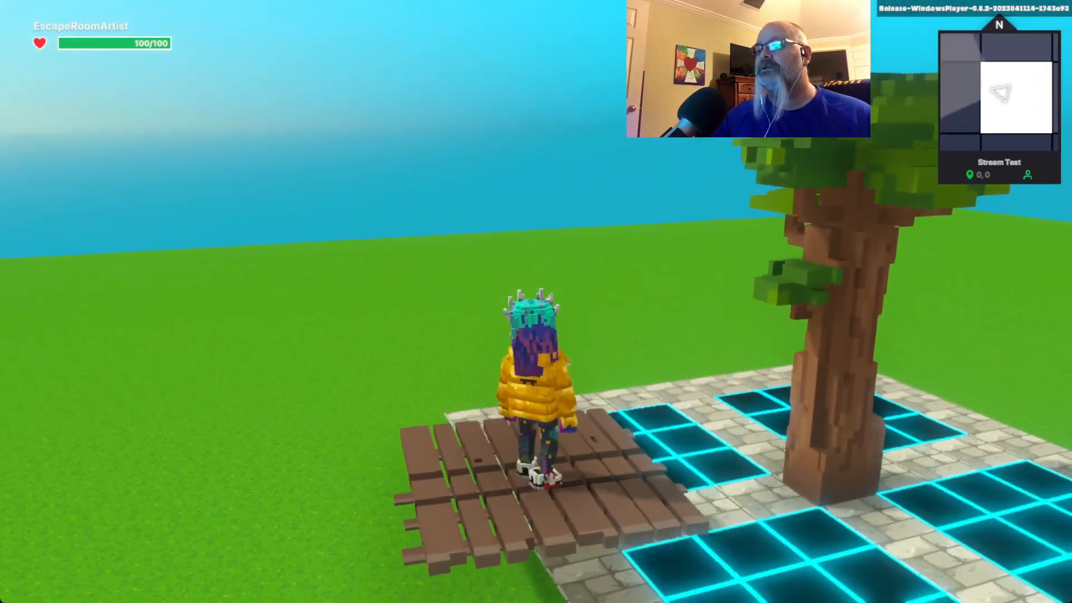